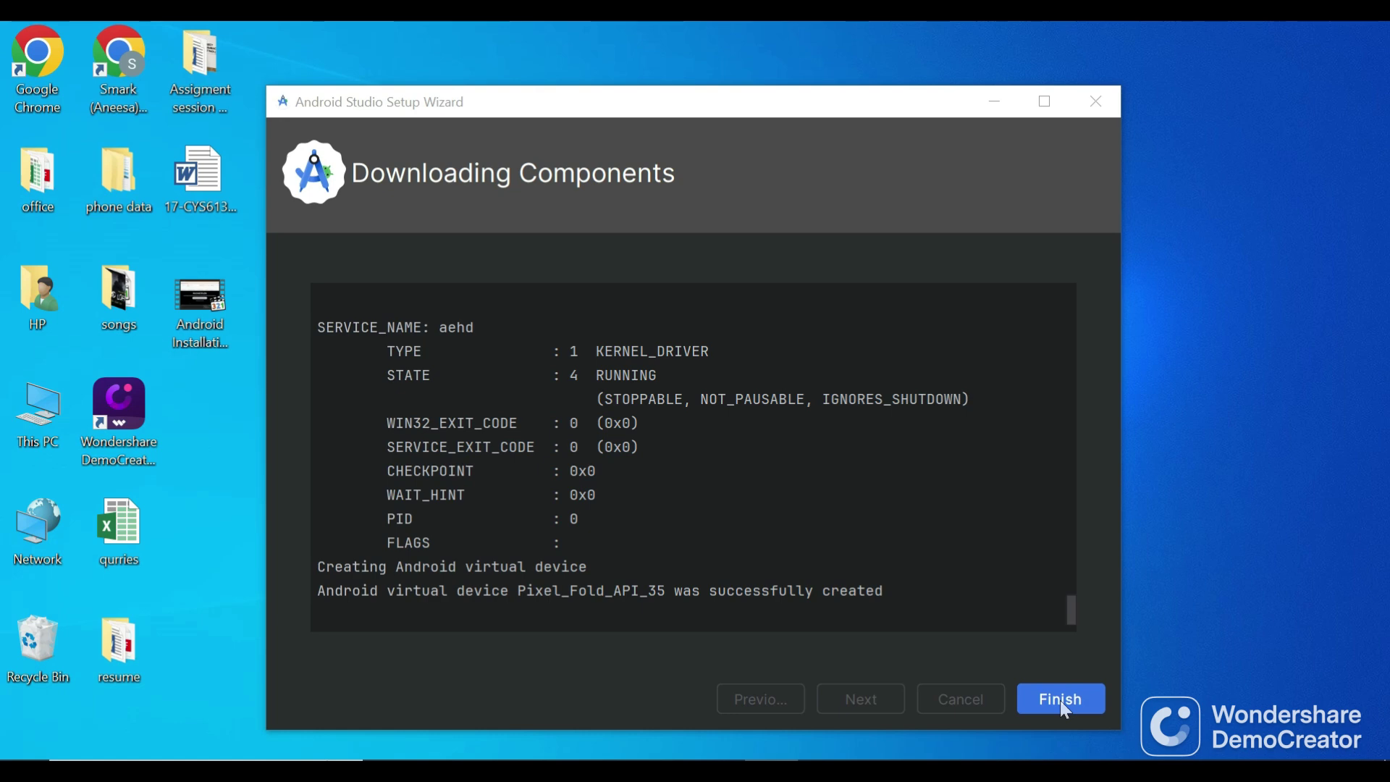
Step: Finish the Android Studio setup wizard and open the Virtual Device Manager
{"action": "left_click", "coordinate": [1061, 700]}
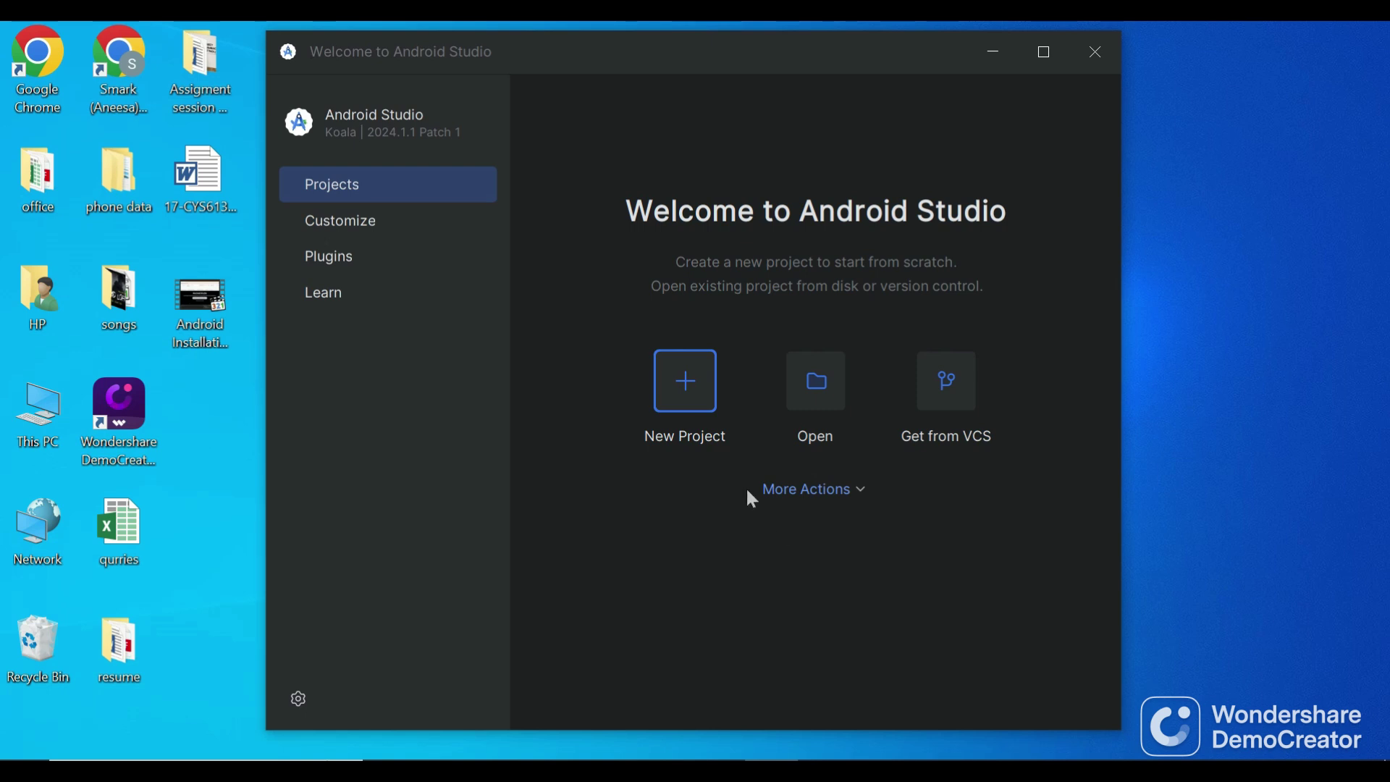
{"action": "left_click", "coordinate": [859, 503]}
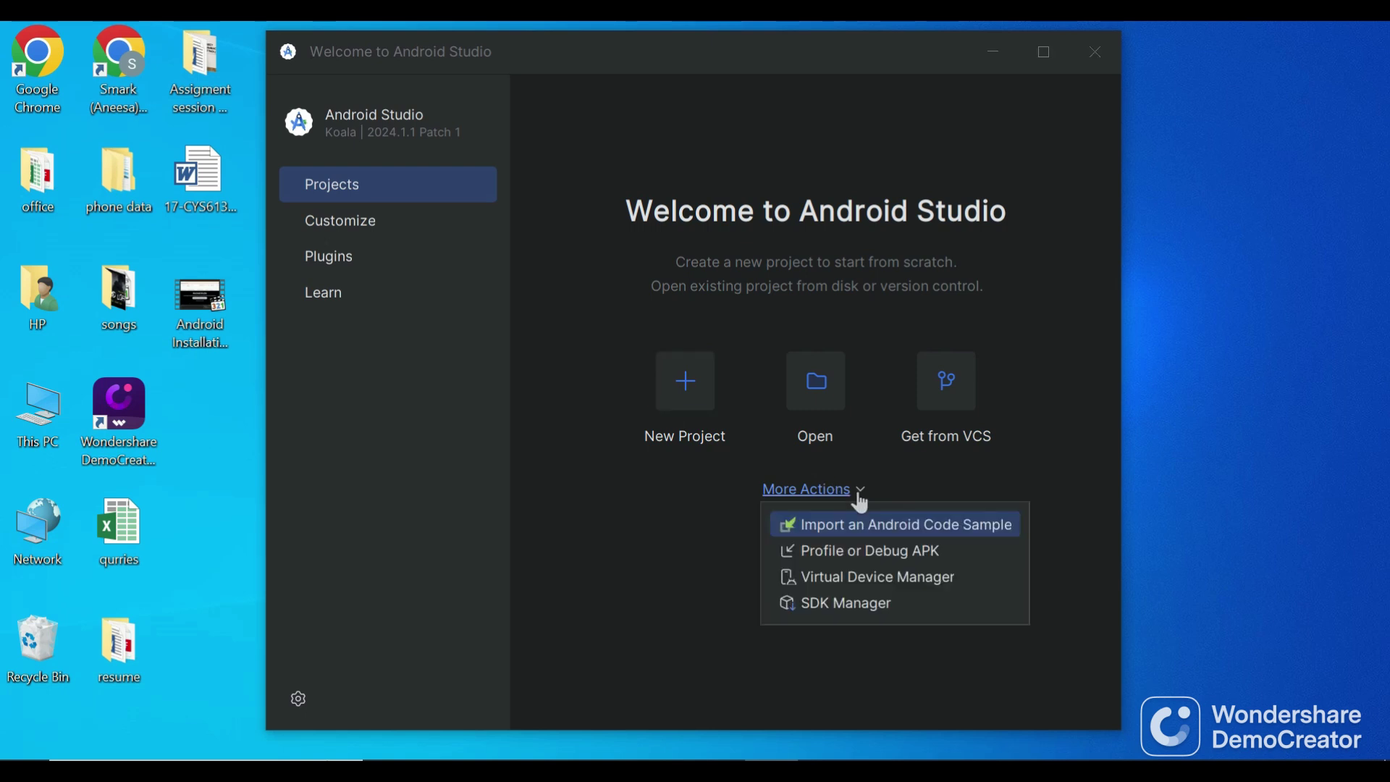
{"action": "left_click", "coordinate": [870, 588]}
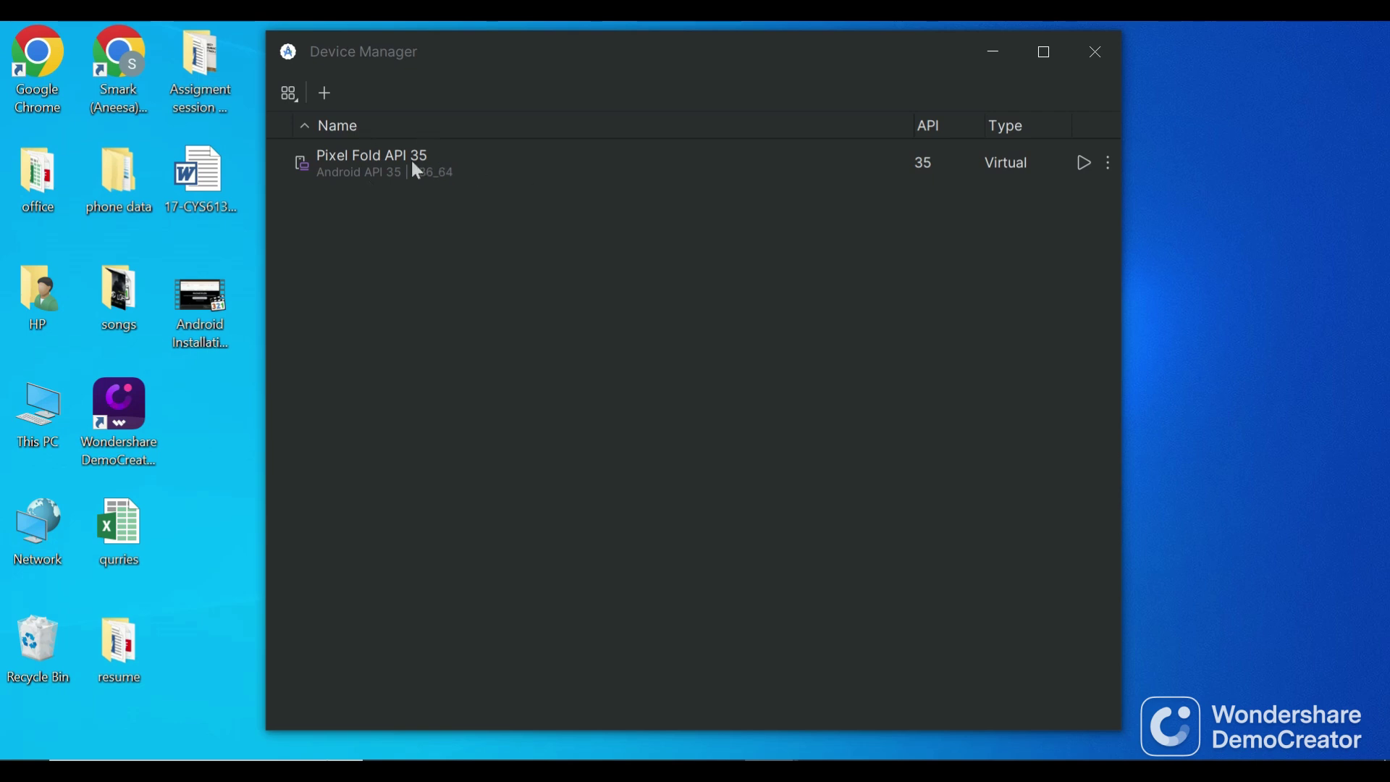
Step: Start creating a new virtual device and choose the Pixel 8 phone as its hardware definition
{"action": "left_click", "coordinate": [325, 92]}
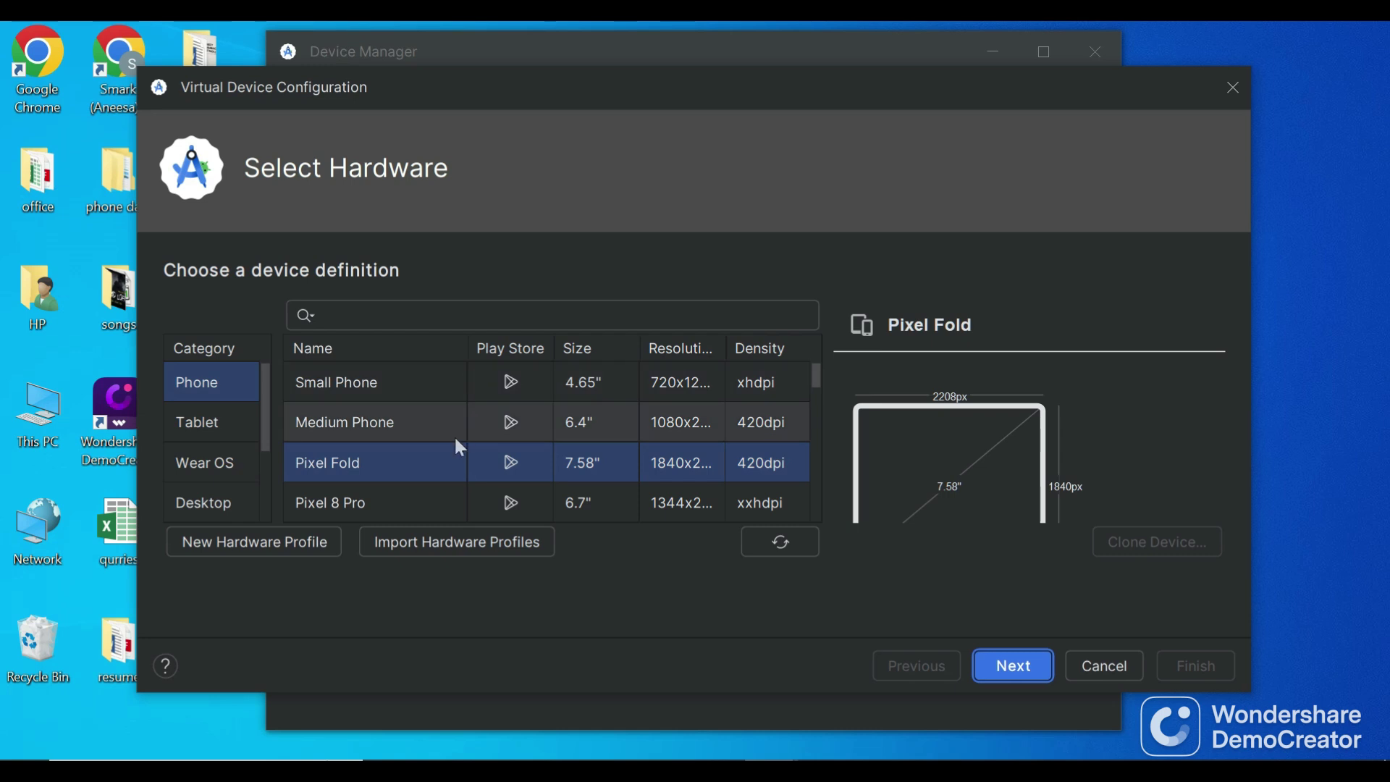
{"action": "scroll", "coordinate": [455, 439], "scroll_direction": "down", "scroll_amount": 4}
{"action": "scroll", "coordinate": [454, 434], "scroll_direction": "up", "scroll_amount": 4}
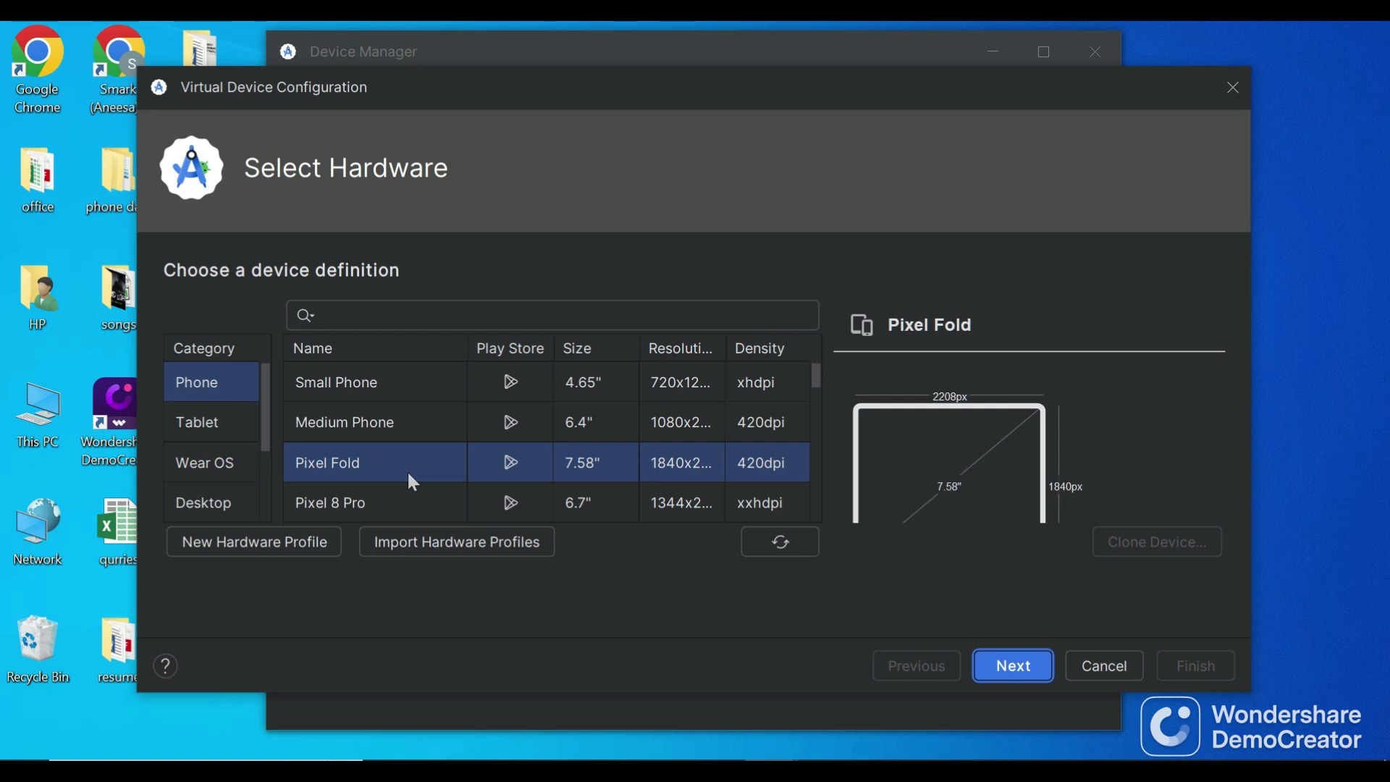
{"action": "scroll", "coordinate": [409, 476], "scroll_direction": "down", "scroll_amount": 3}
{"action": "scroll", "coordinate": [409, 476], "scroll_direction": "up", "scroll_amount": 3}
{"action": "scroll", "coordinate": [561, 467], "scroll_direction": "down", "scroll_amount": 5}
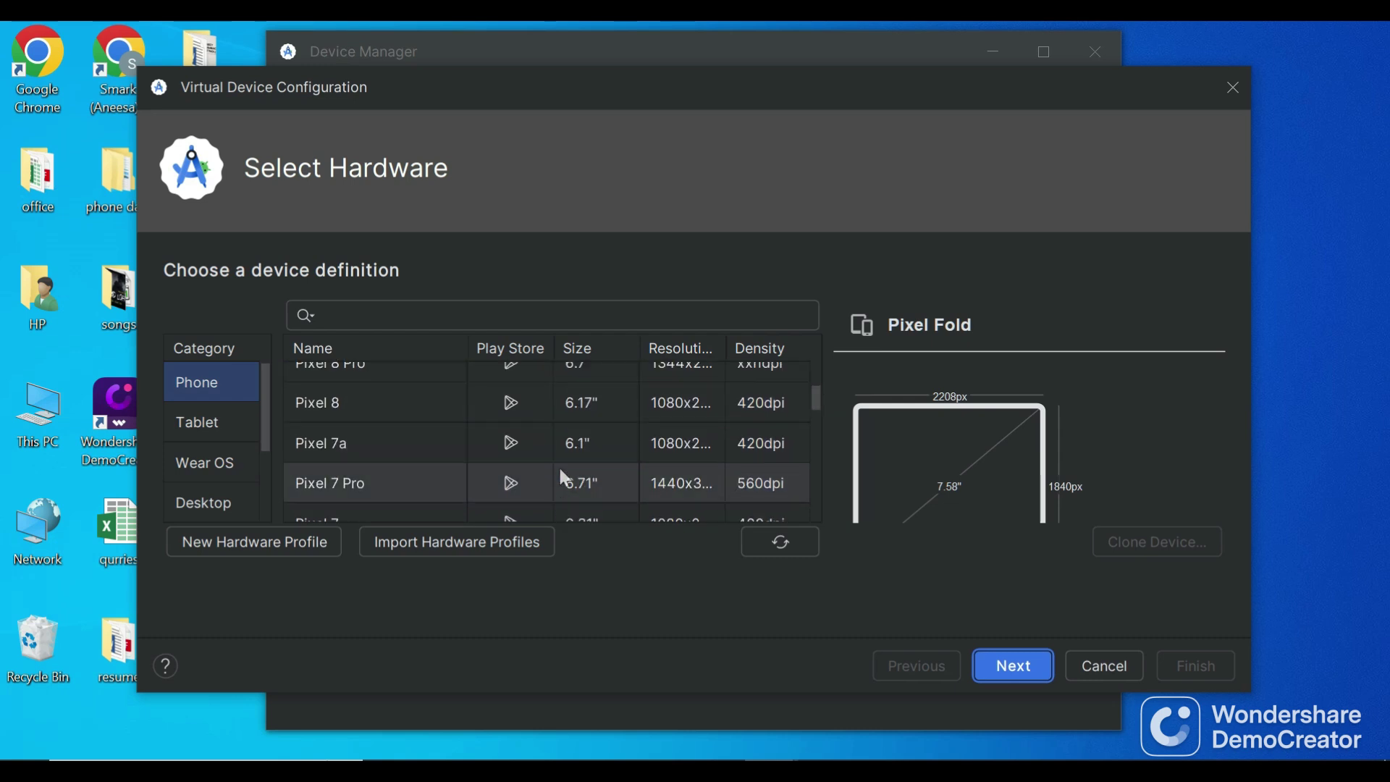
{"action": "scroll", "coordinate": [561, 471], "scroll_direction": "up", "scroll_amount": 3}
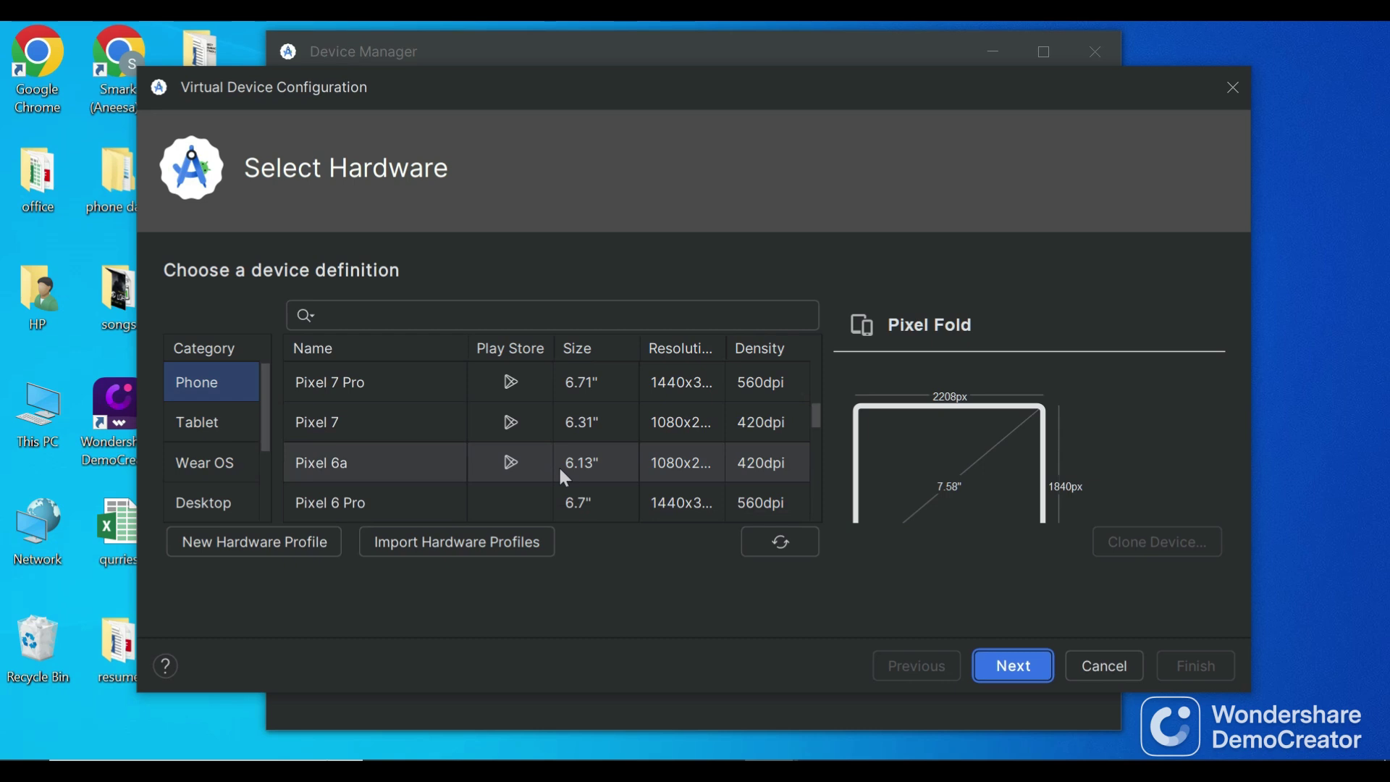
{"action": "scroll", "coordinate": [561, 471], "scroll_direction": "up", "scroll_amount": 3}
{"action": "scroll", "coordinate": [562, 472], "scroll_direction": "up", "scroll_amount": 3}
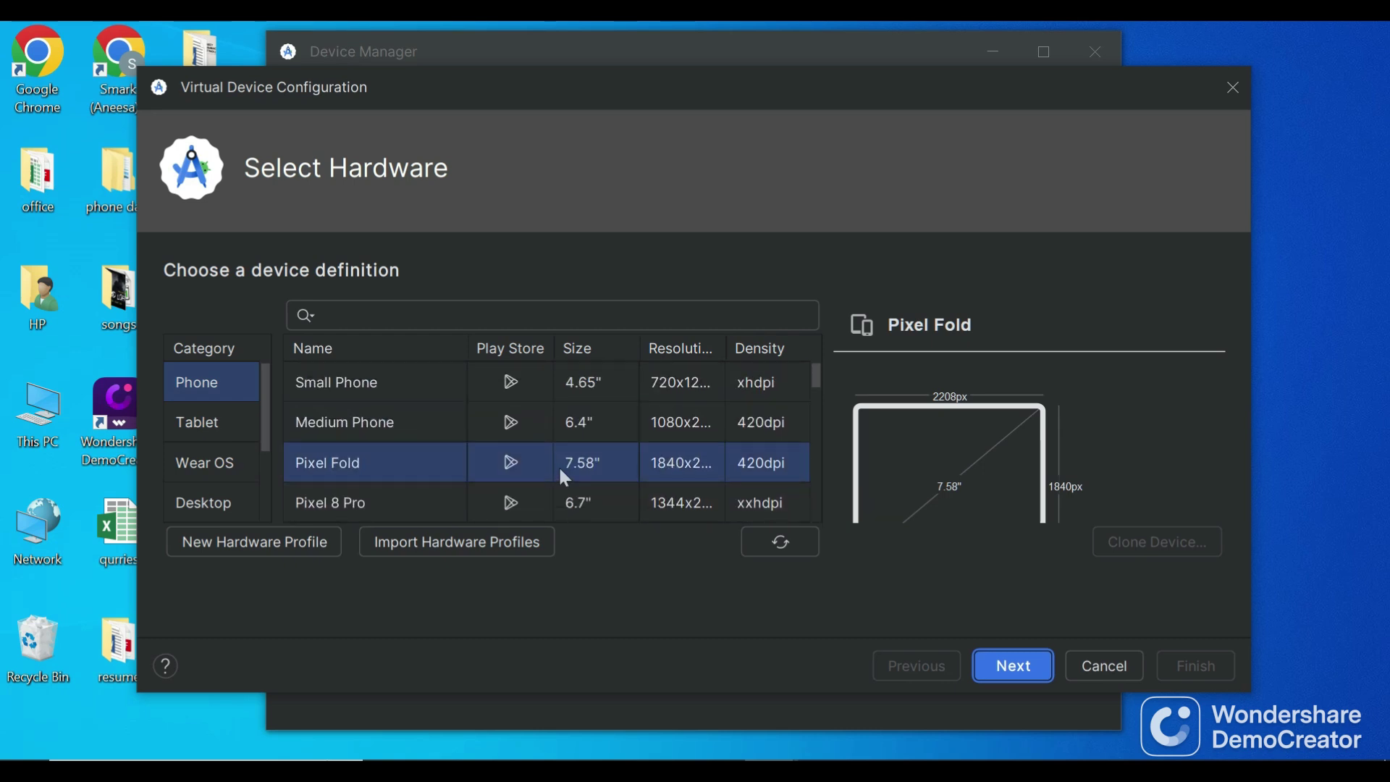
{"action": "scroll", "coordinate": [564, 478], "scroll_direction": "down", "scroll_amount": 3}
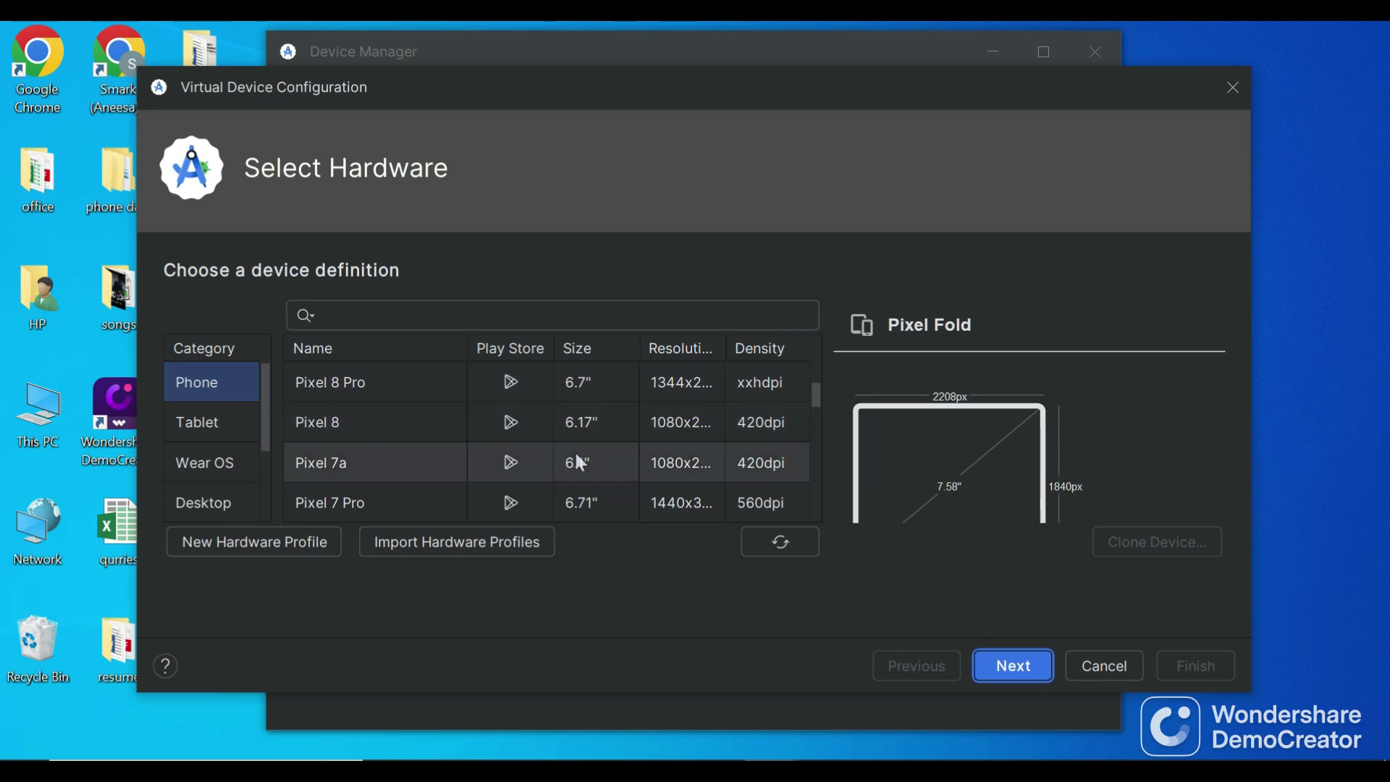
{"action": "left_click", "coordinate": [577, 422]}
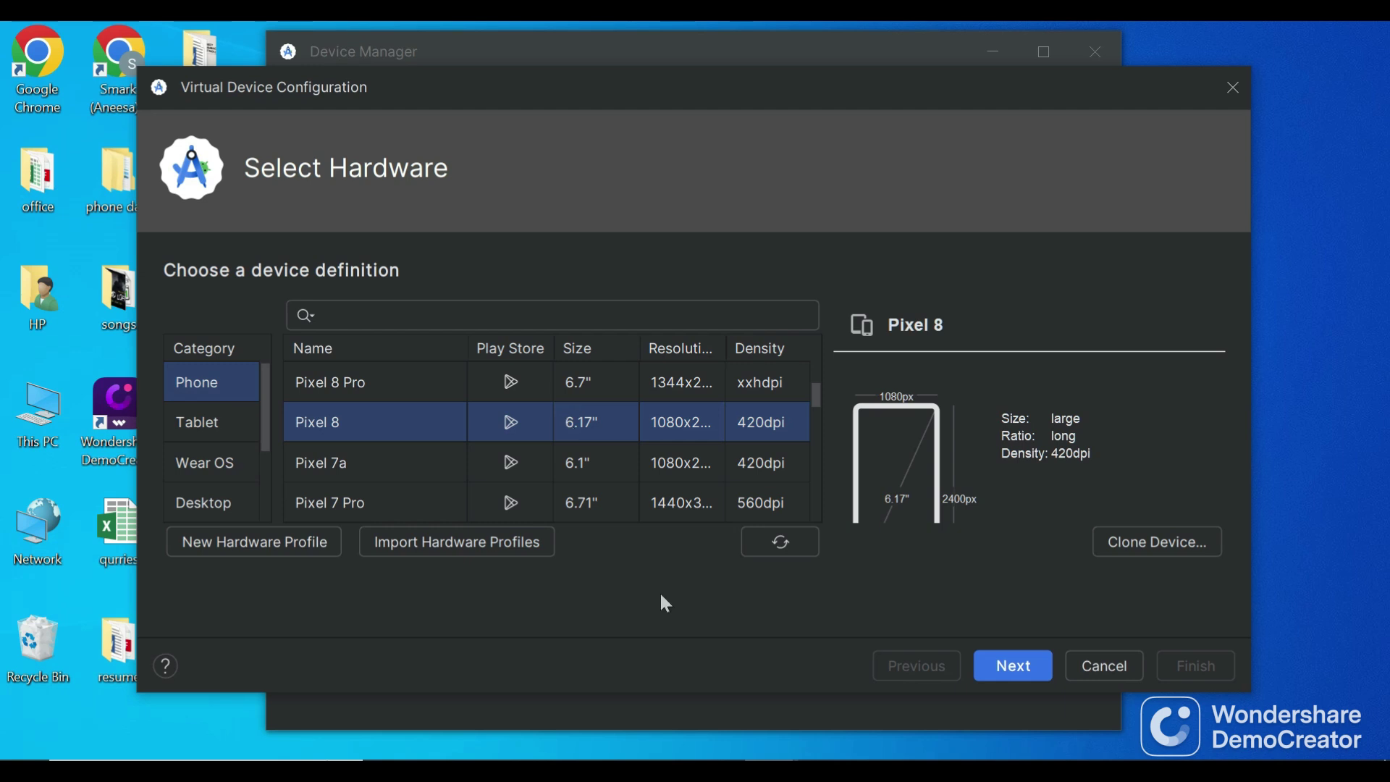
{"action": "left_click", "coordinate": [1011, 667]}
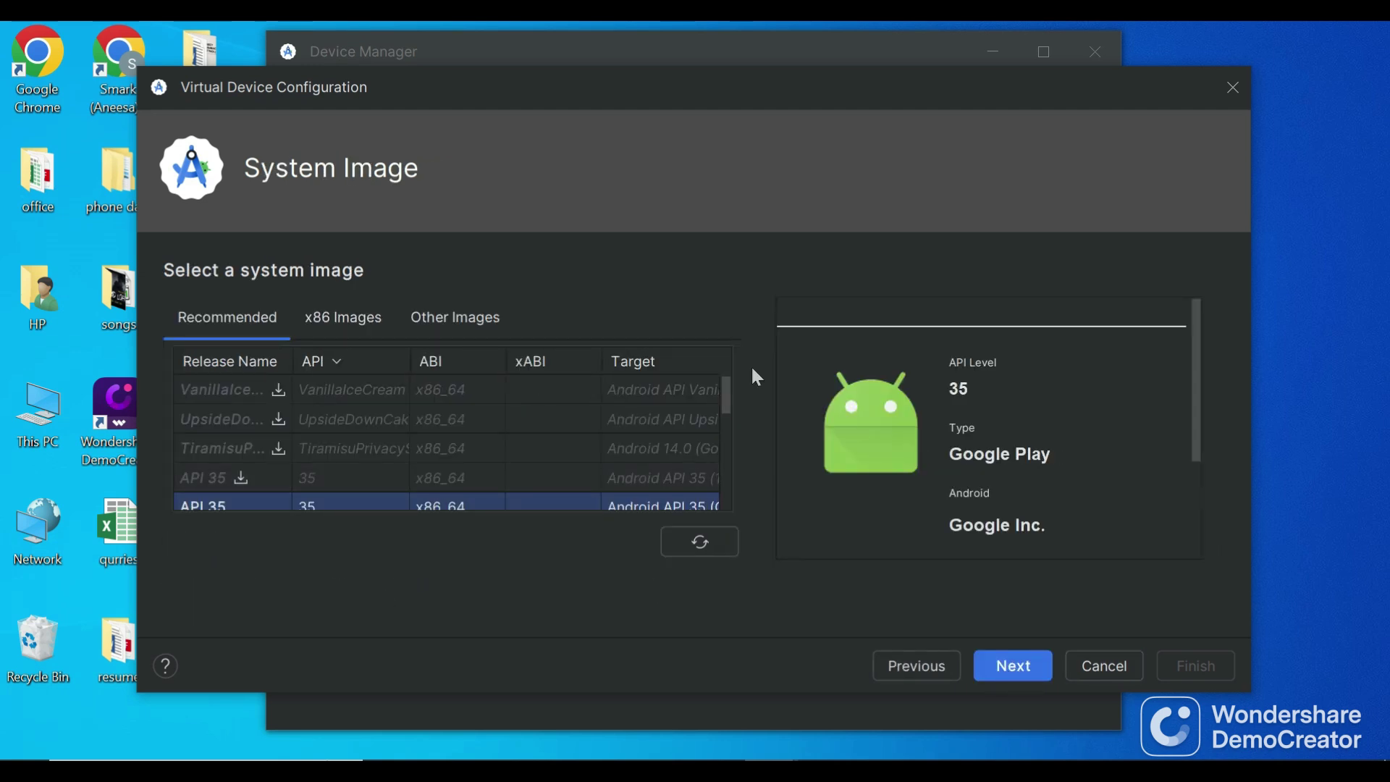
Step: Accept the preselected API 35 system image and finish creating the Pixel 8 virtual device with its default name
{"action": "scroll", "coordinate": [458, 474], "scroll_direction": "down", "scroll_amount": 2}
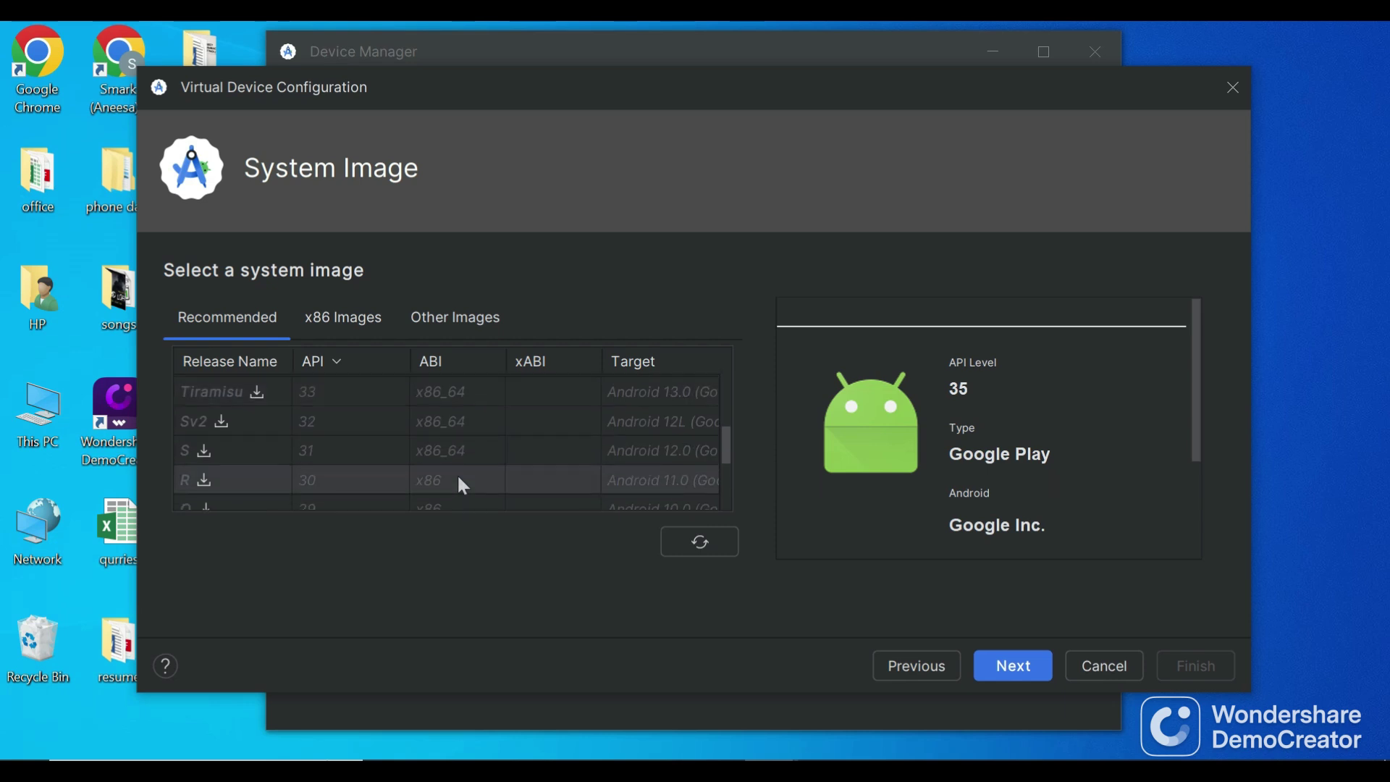
{"action": "scroll", "coordinate": [462, 483], "scroll_direction": "up", "scroll_amount": 3}
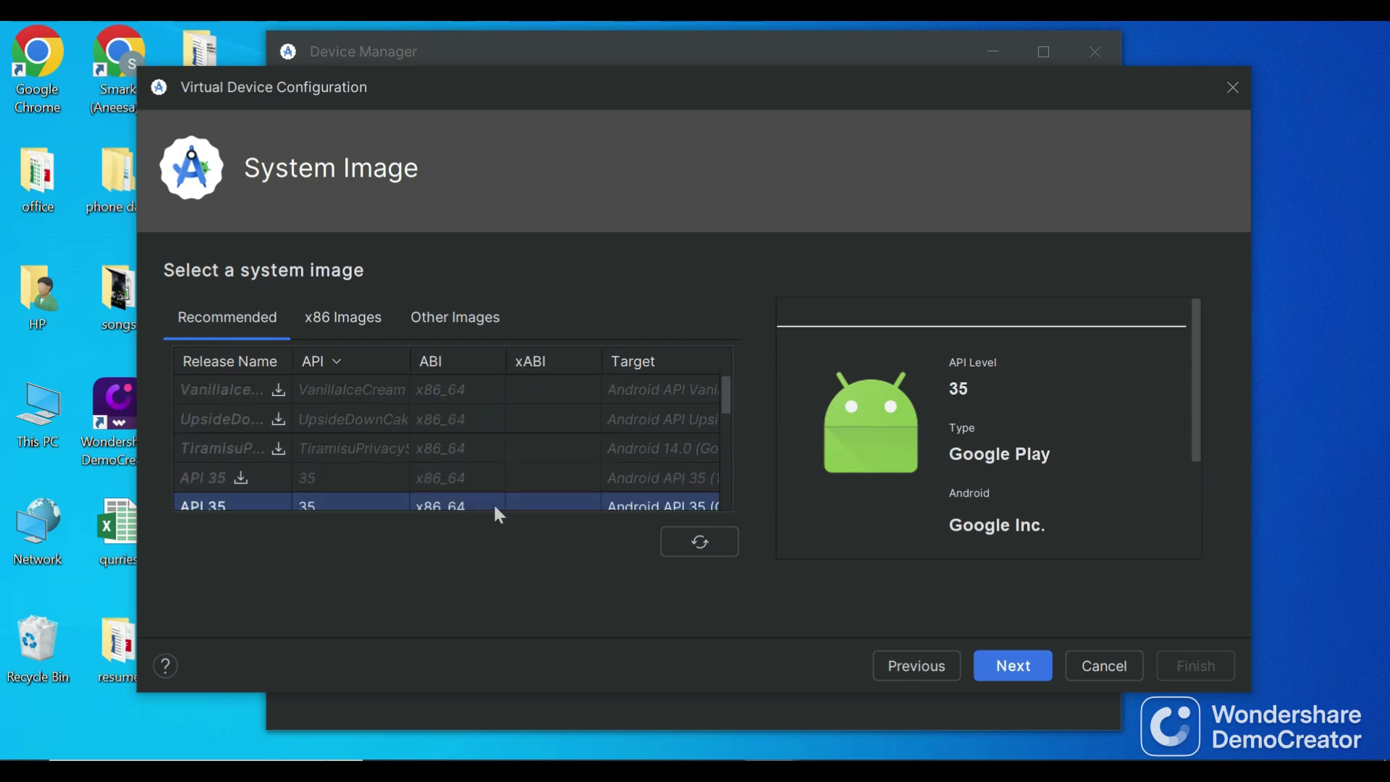
{"action": "left_click", "coordinate": [1000, 667]}
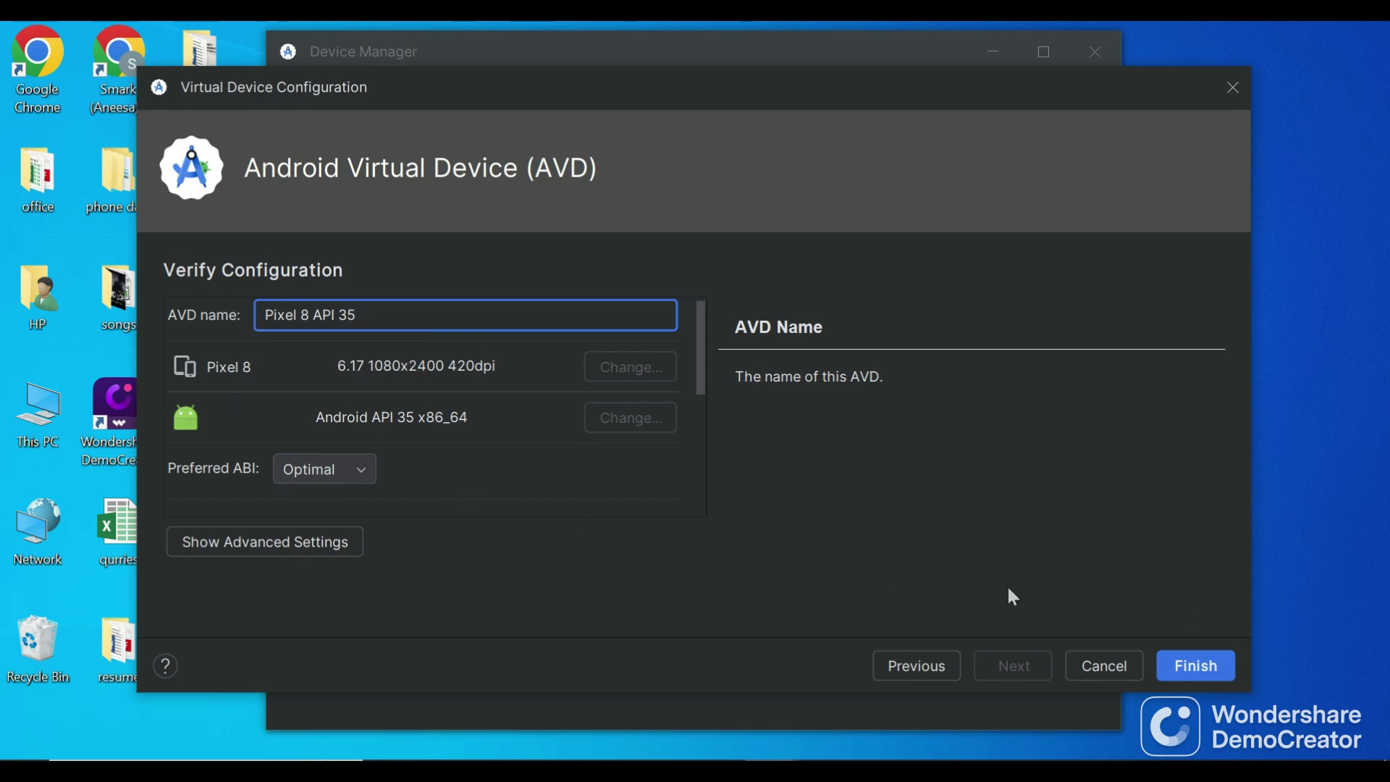
{"action": "left_click", "coordinate": [1202, 662]}
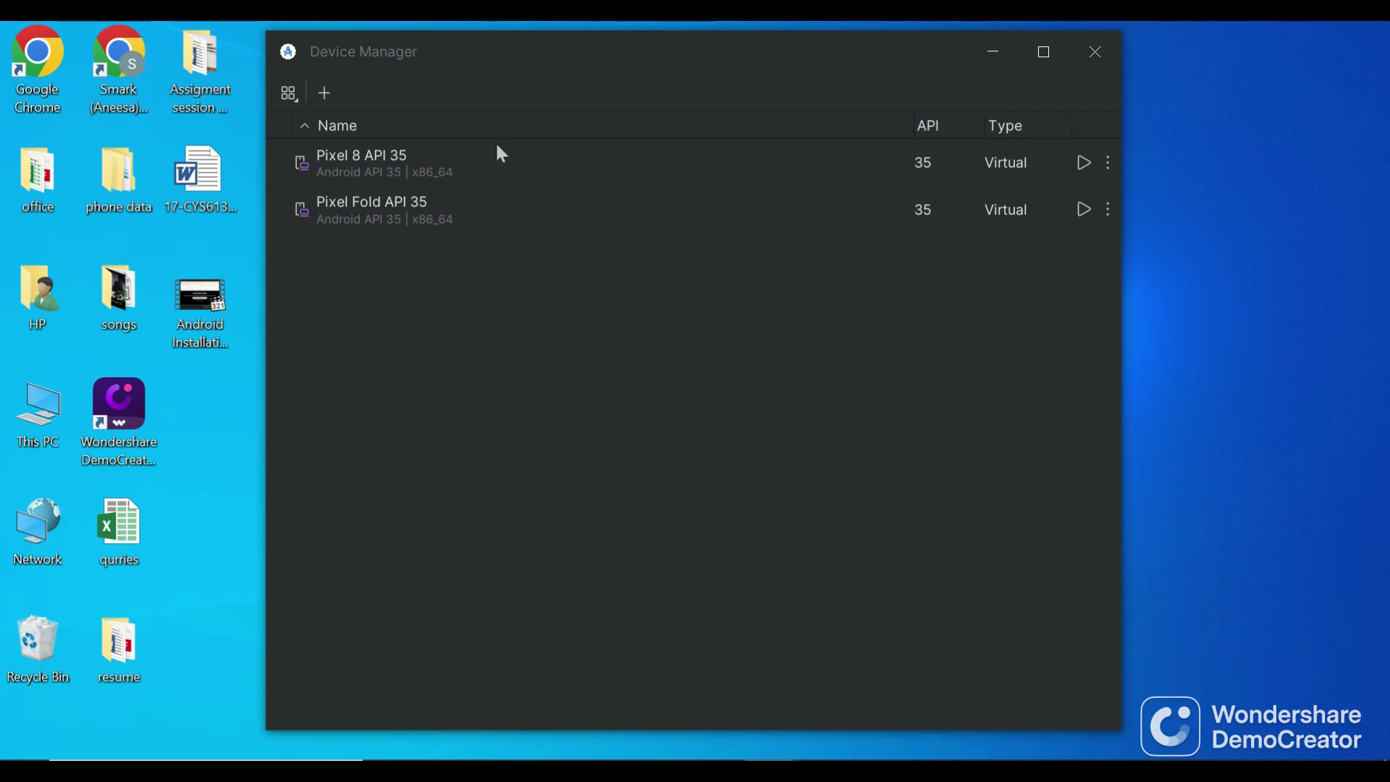
{"action": "left_click", "coordinate": [294, 90]}
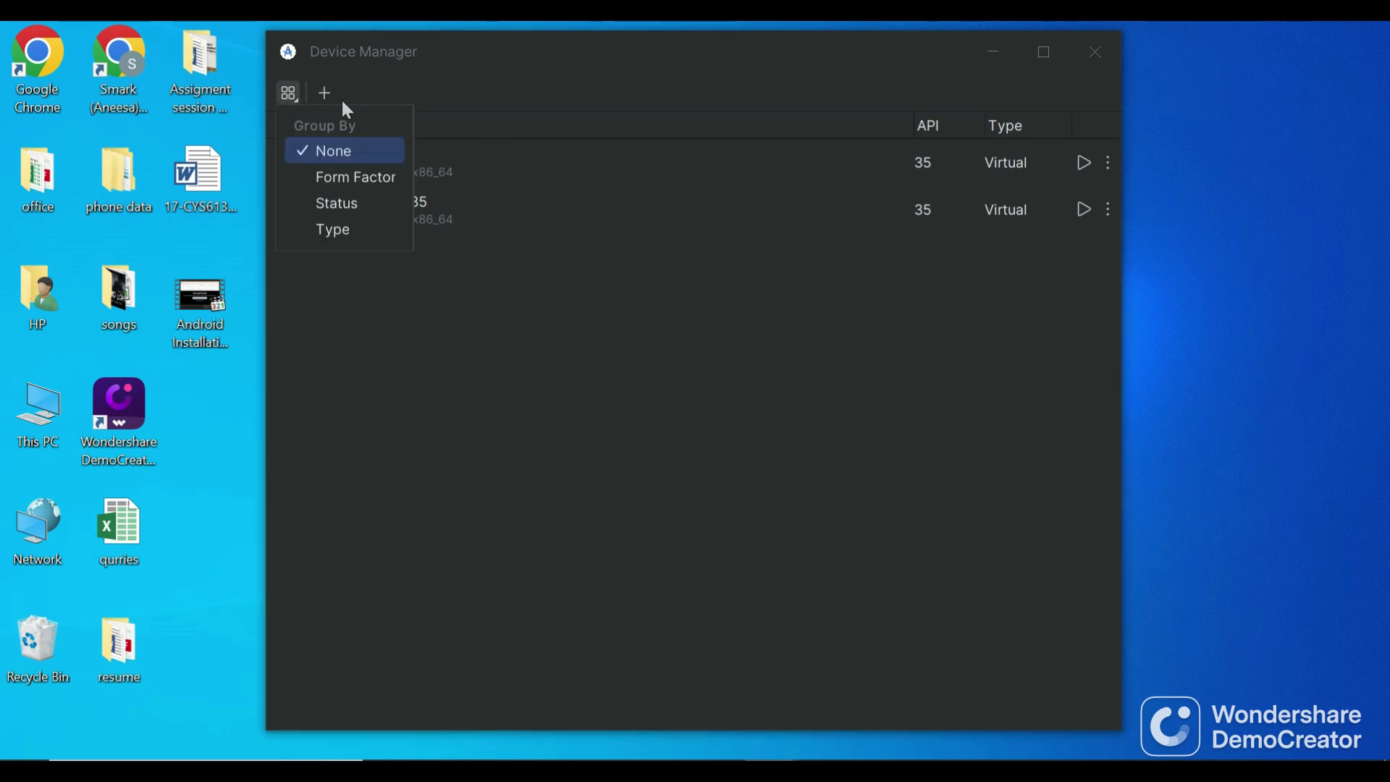
{"action": "left_click", "coordinate": [702, 248]}
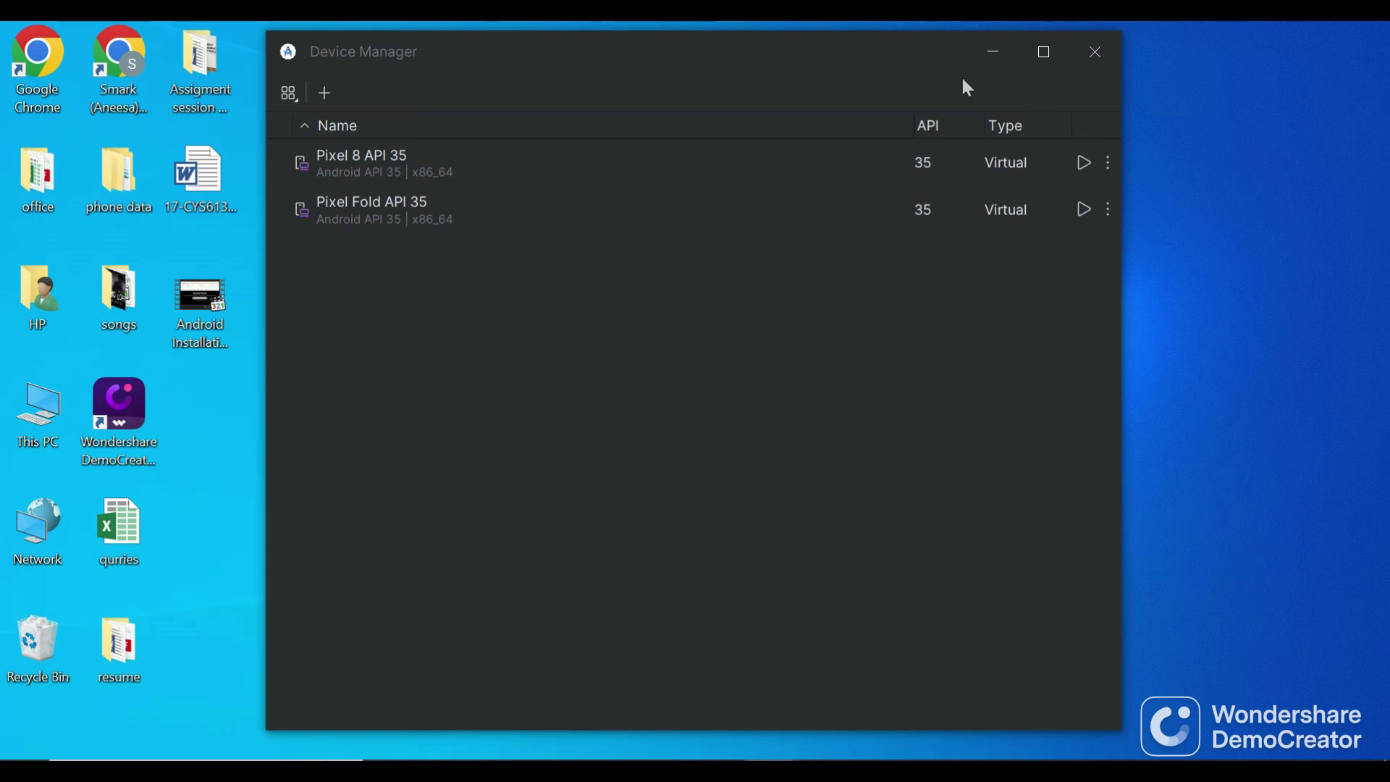
Step: Return to the welcome window and start a new phone and tablet project from the No Activity template
{"action": "left_click", "coordinate": [772, 771]}
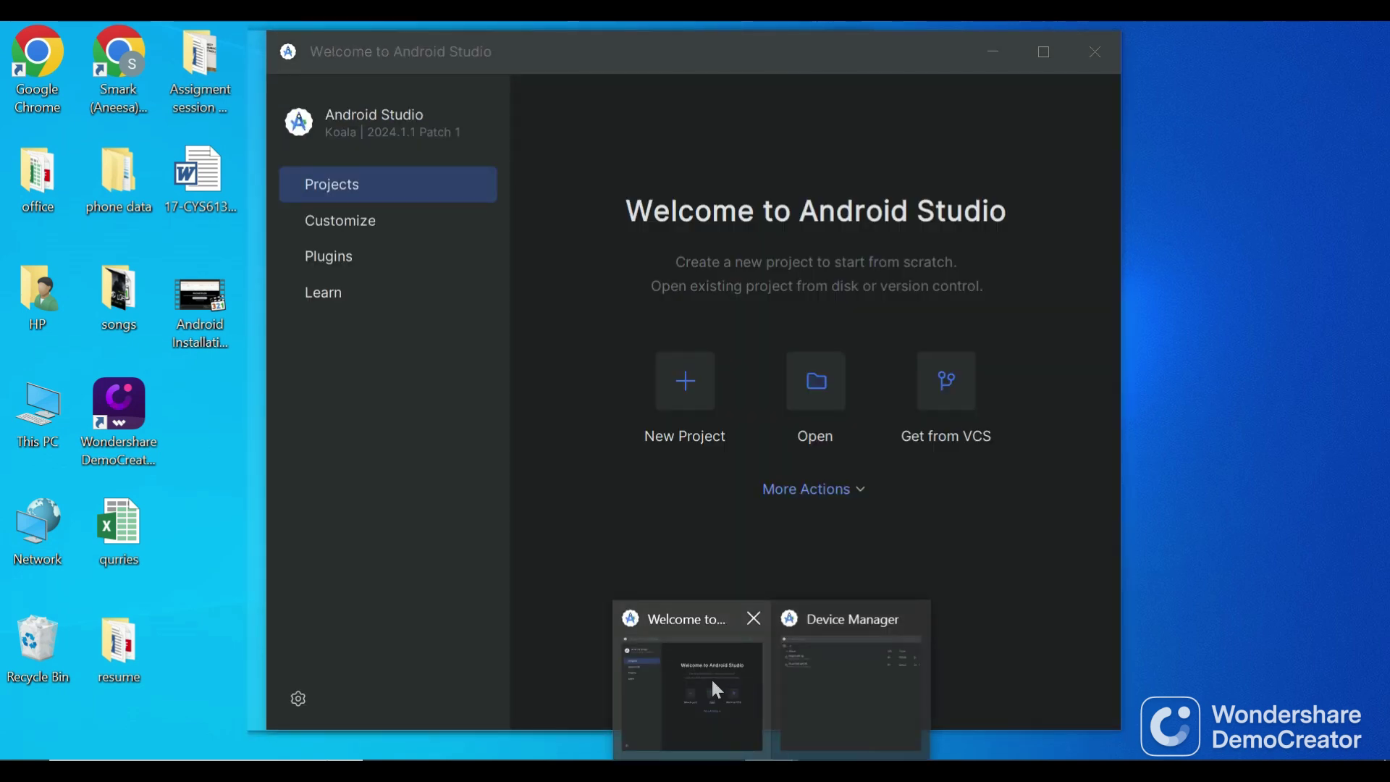
{"action": "left_click", "coordinate": [714, 679]}
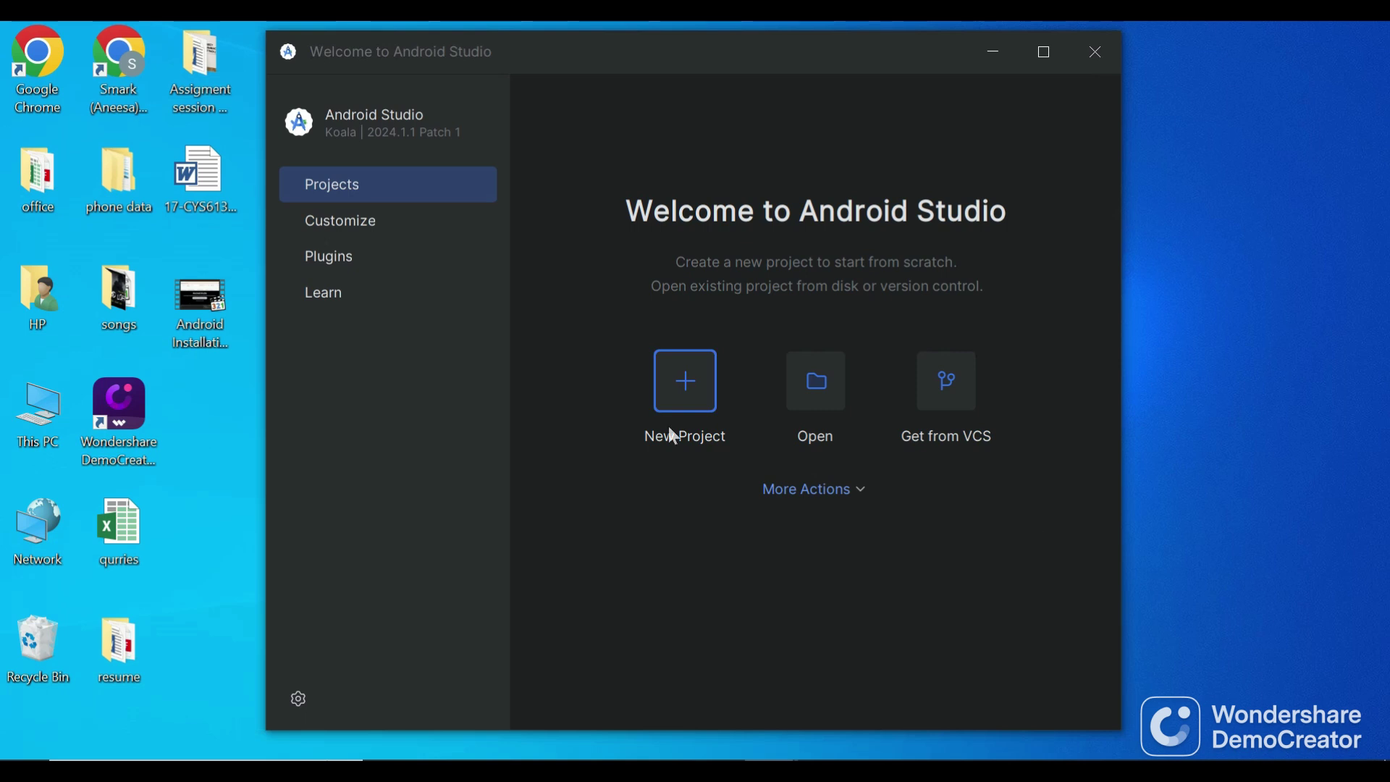
{"action": "left_click", "coordinate": [686, 388]}
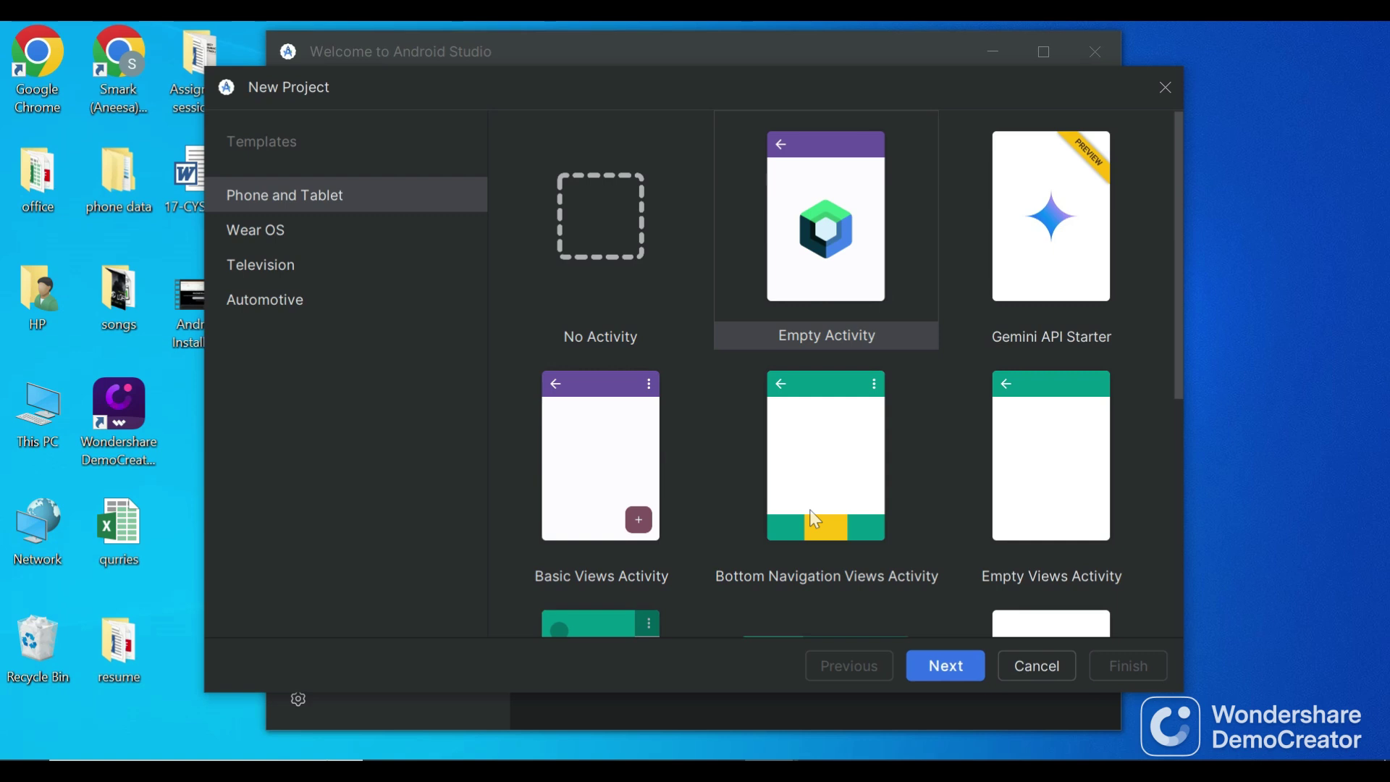
{"action": "left_click", "coordinate": [578, 248]}
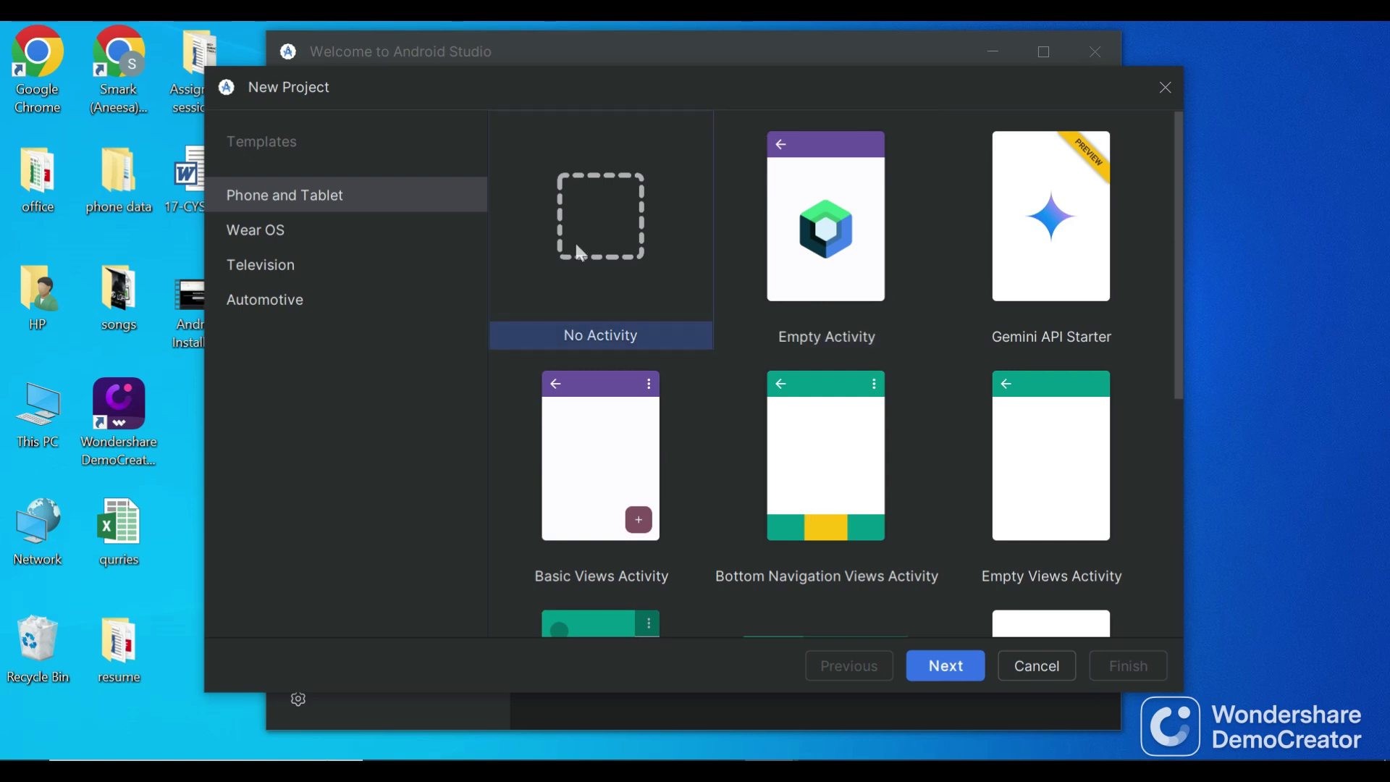
{"action": "left_click", "coordinate": [962, 672]}
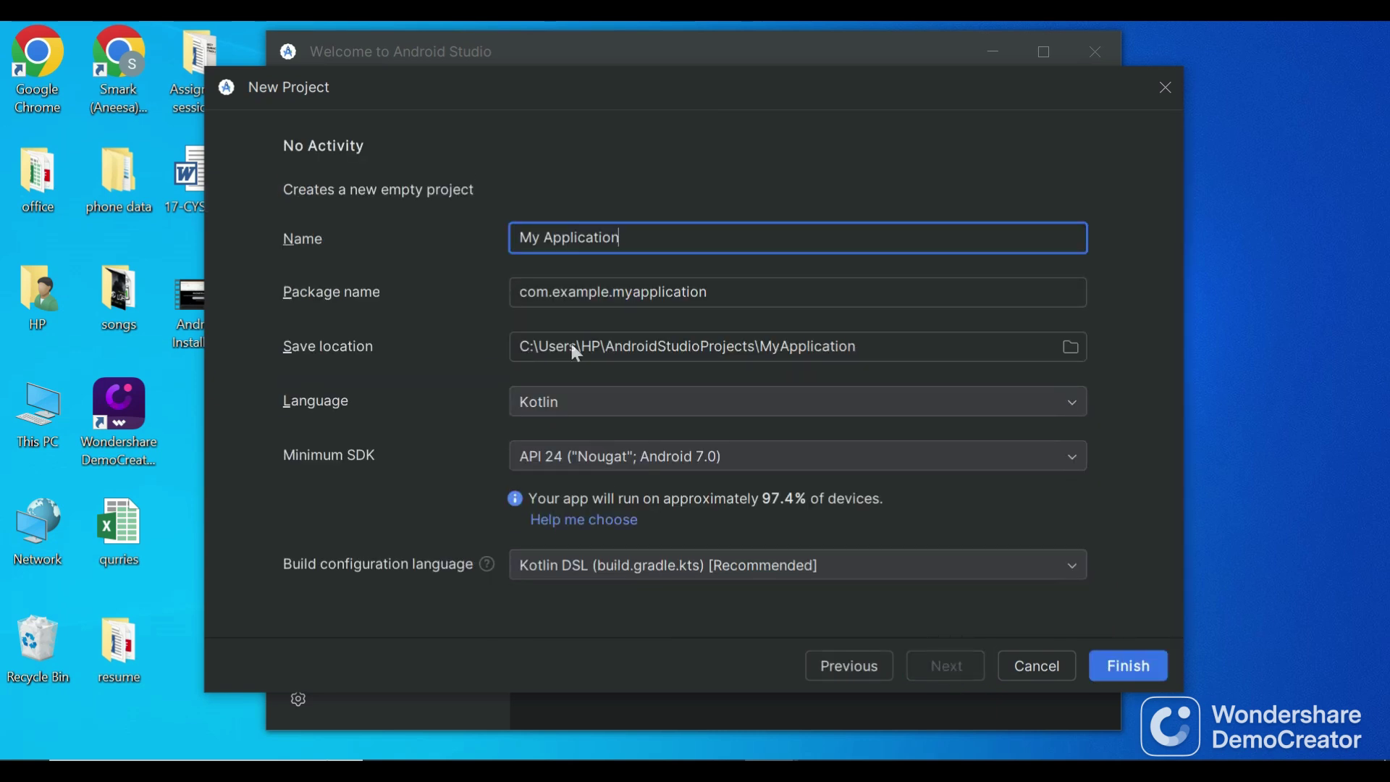
Step: Name the new project MyFirstApp
{"action": "key", "text": "shift+Left"}
{"action": "key", "text": "shift+Left"}
{"action": "key", "text": "shift+Left"}
{"action": "key", "text": "shift+Left"}
{"action": "key", "text": "shift+Left"}
{"action": "key", "text": "shift+Left"}
{"action": "key", "text": "shift+Left"}
{"action": "key", "text": "shift+Left"}
{"action": "key", "text": "shift+Left"}
{"action": "key", "text": "shift+Left"}
{"action": "key", "text": "shift+Left"}
{"action": "key", "text": "shift+Left"}
{"action": "key", "text": "shift+Left"}
{"action": "key", "text": "shift+Left"}
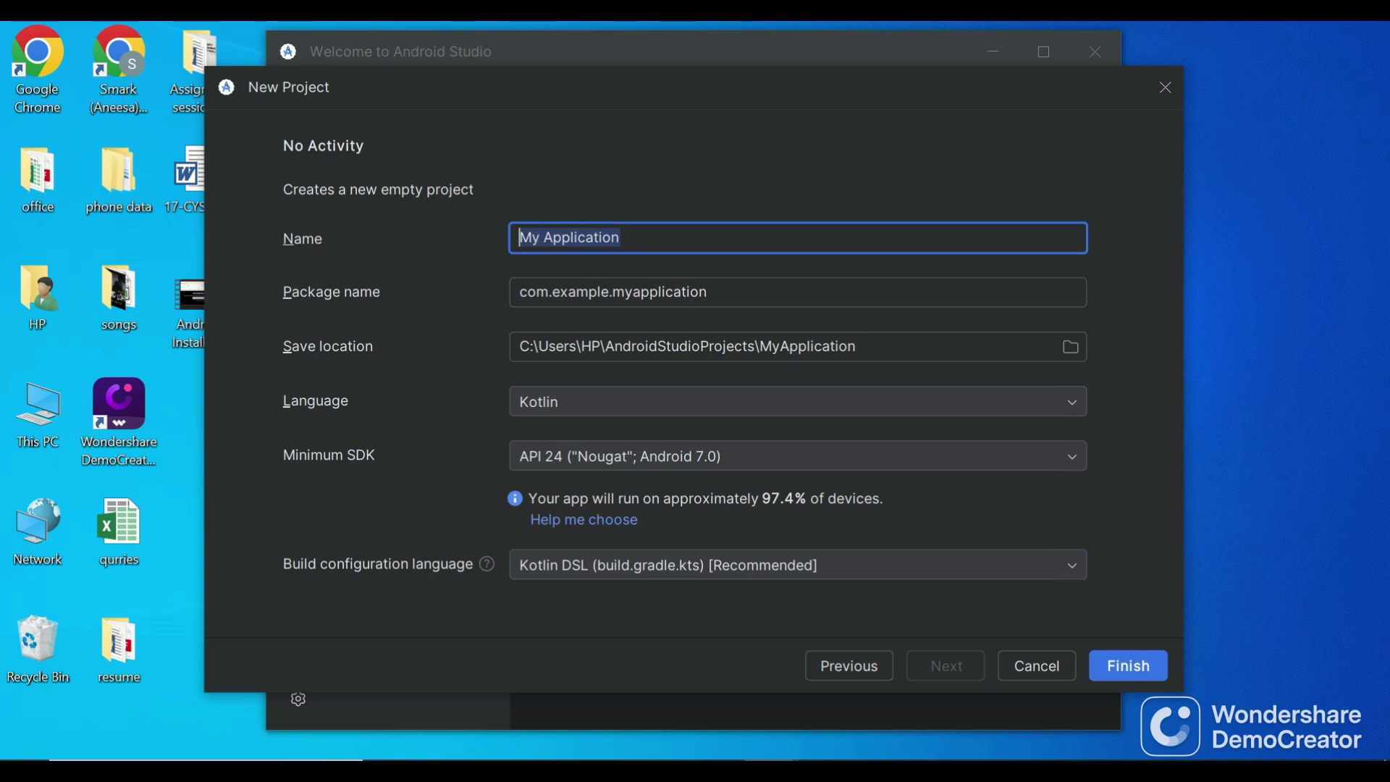
{"action": "type", "text": "M"}
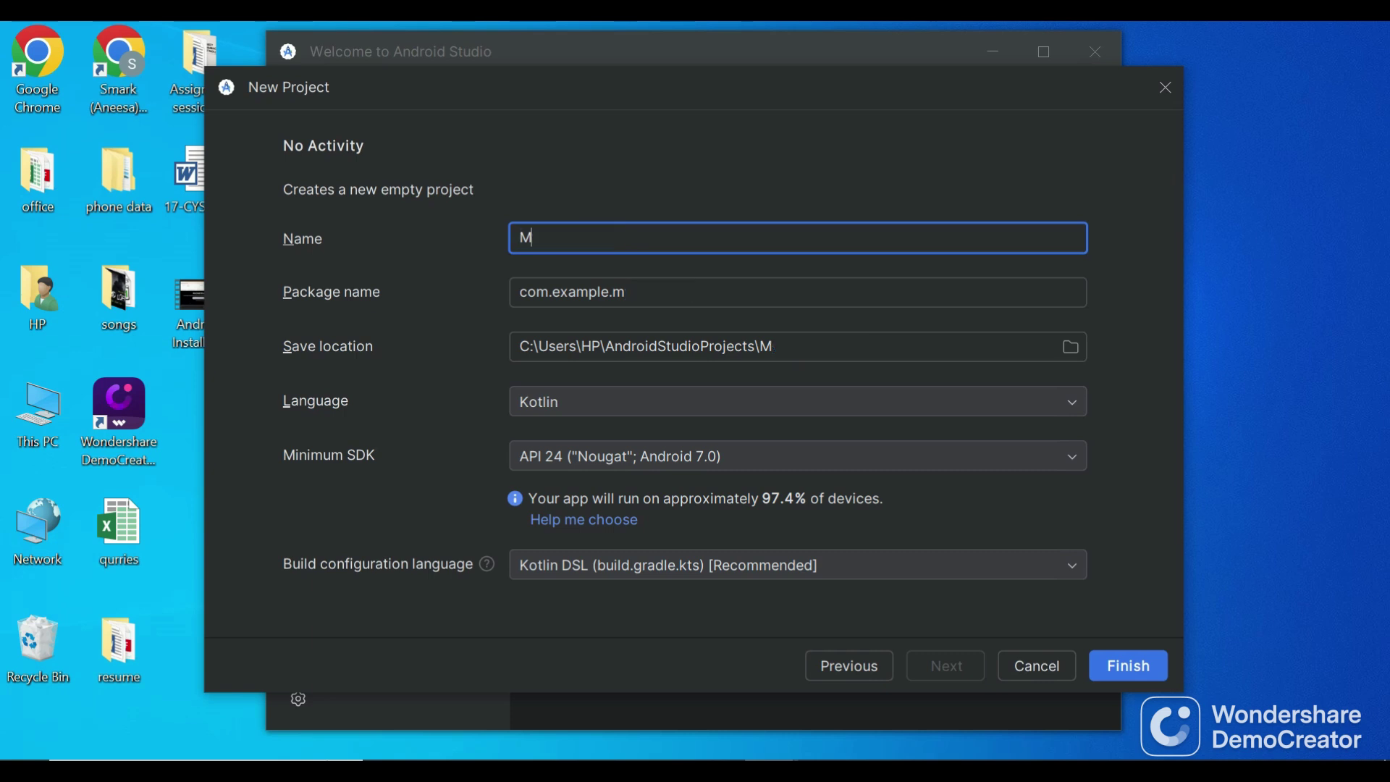
{"action": "type", "text": "yFirstApp"}
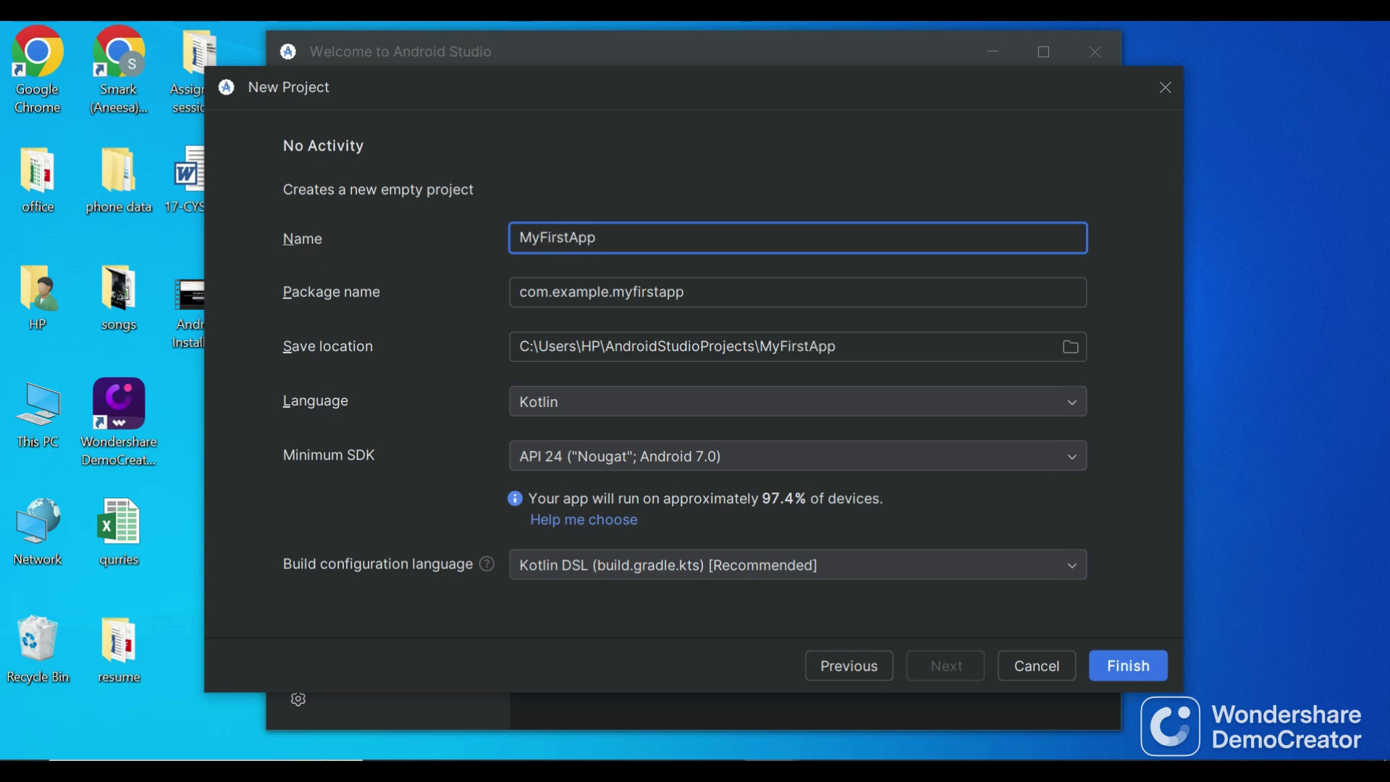
{"action": "left_click", "coordinate": [685, 292]}
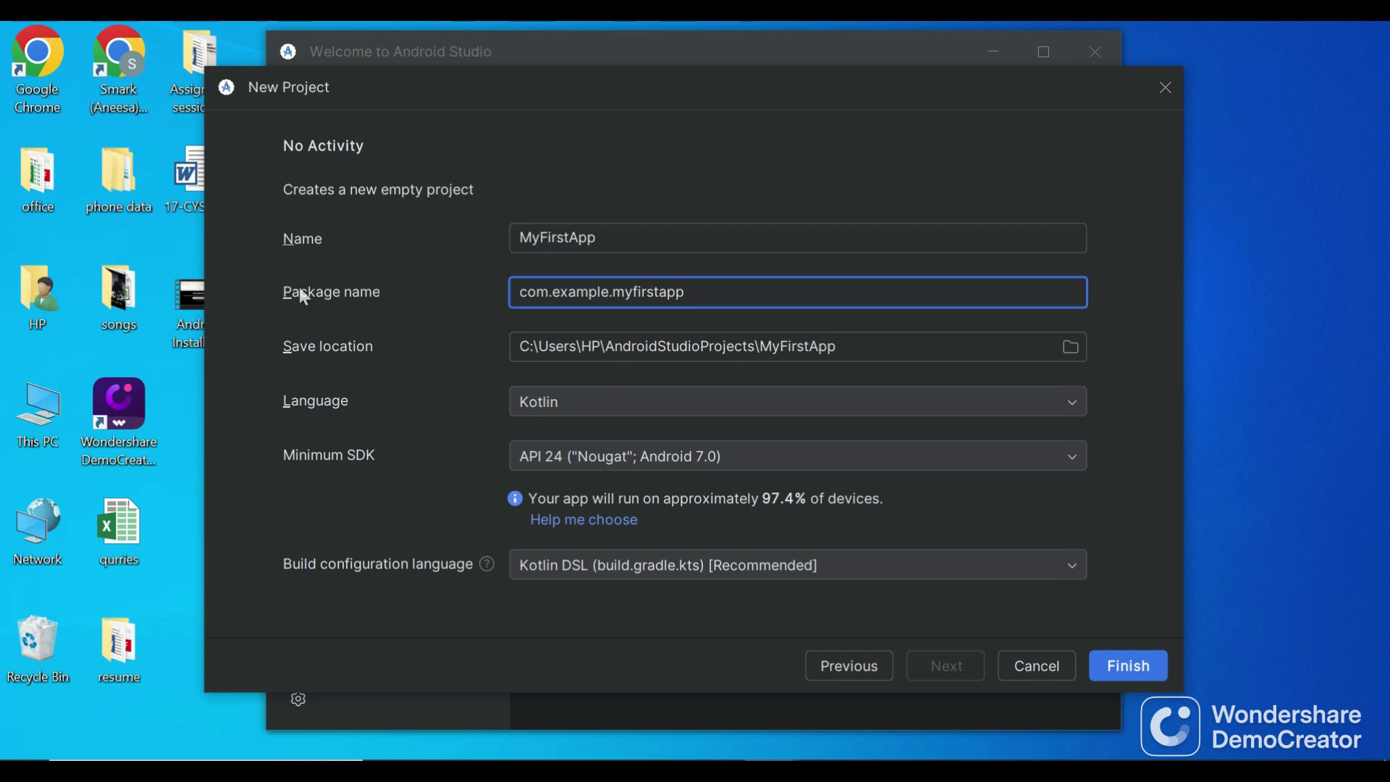
{"action": "left_click", "coordinate": [636, 292]}
{"action": "left_click", "coordinate": [698, 346]}
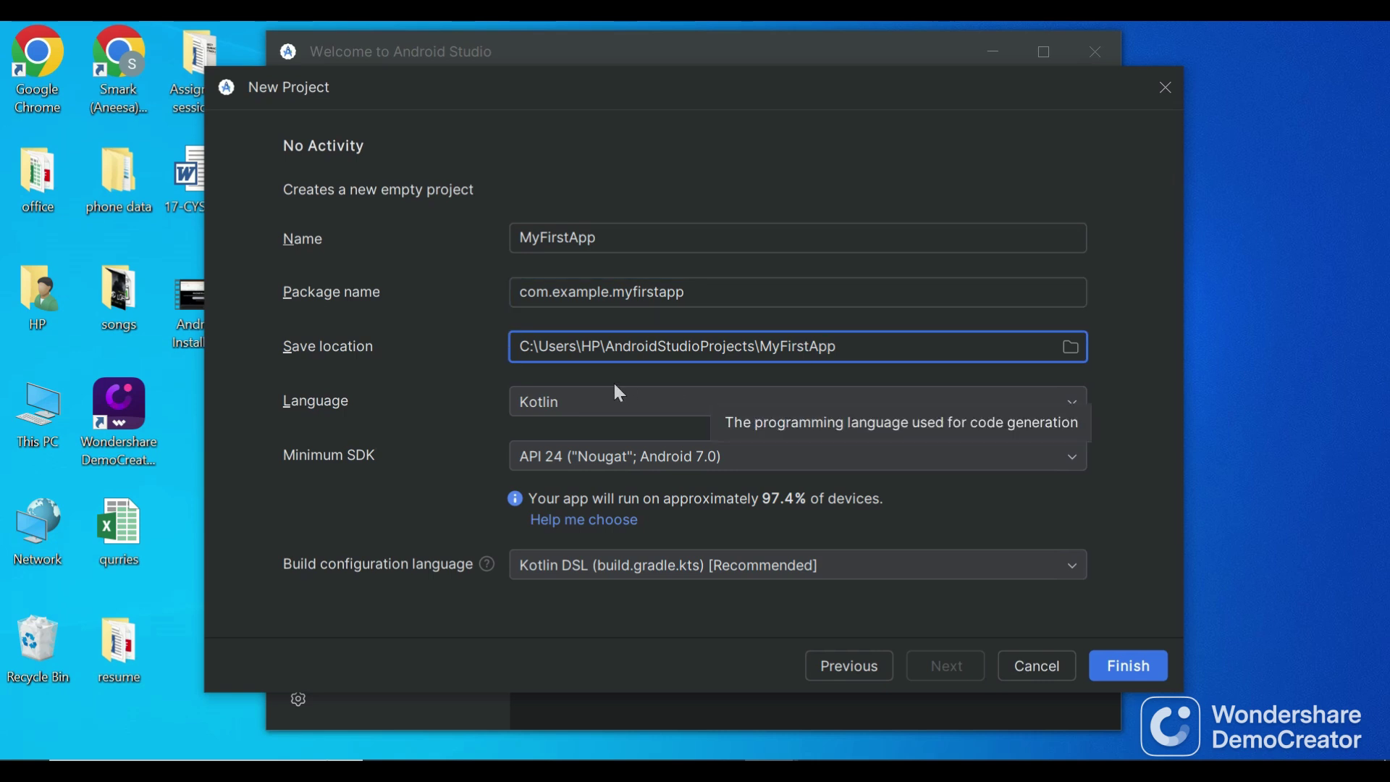
{"action": "left_click", "coordinate": [519, 346]}
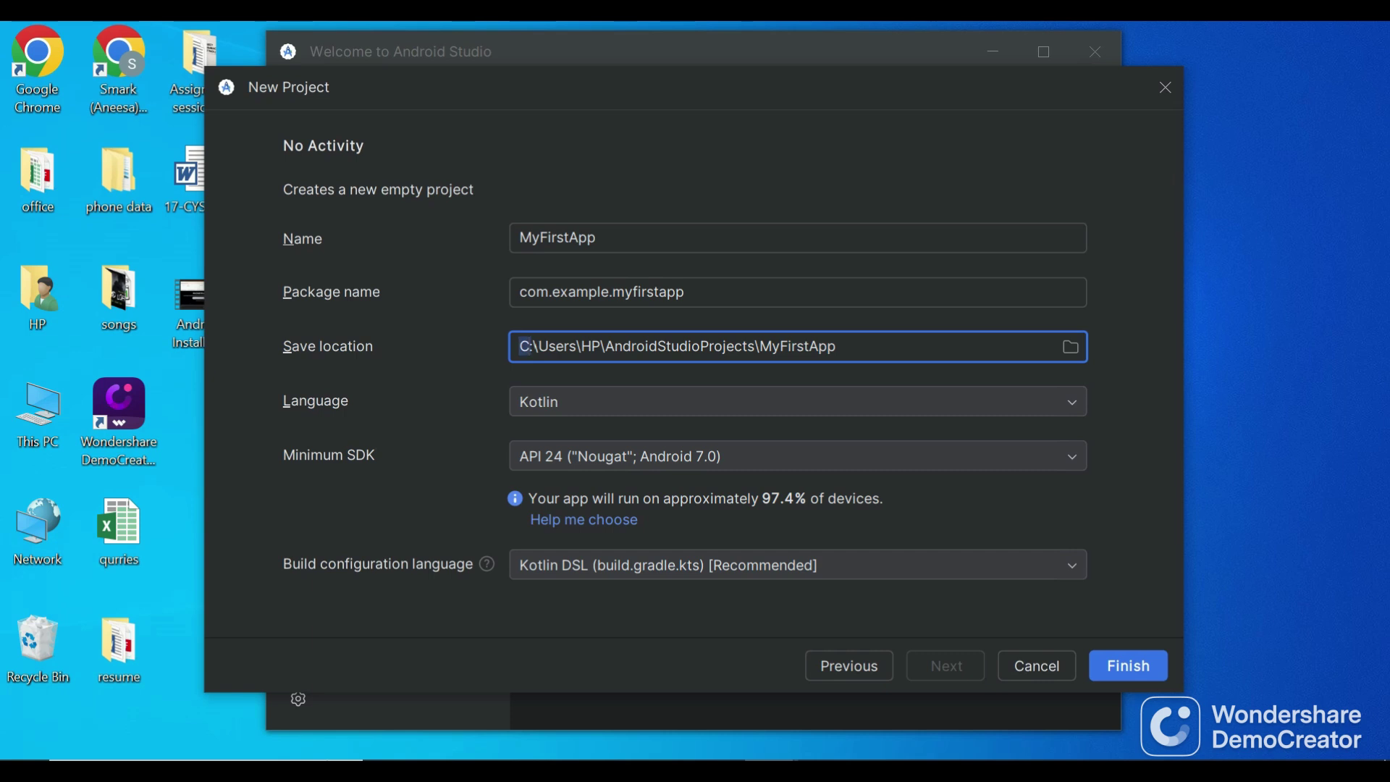
Step: Set the project language to Java and keep Kotlin DSL (build.gradle.kts) as the build configuration language
{"action": "left_click", "coordinate": [608, 404]}
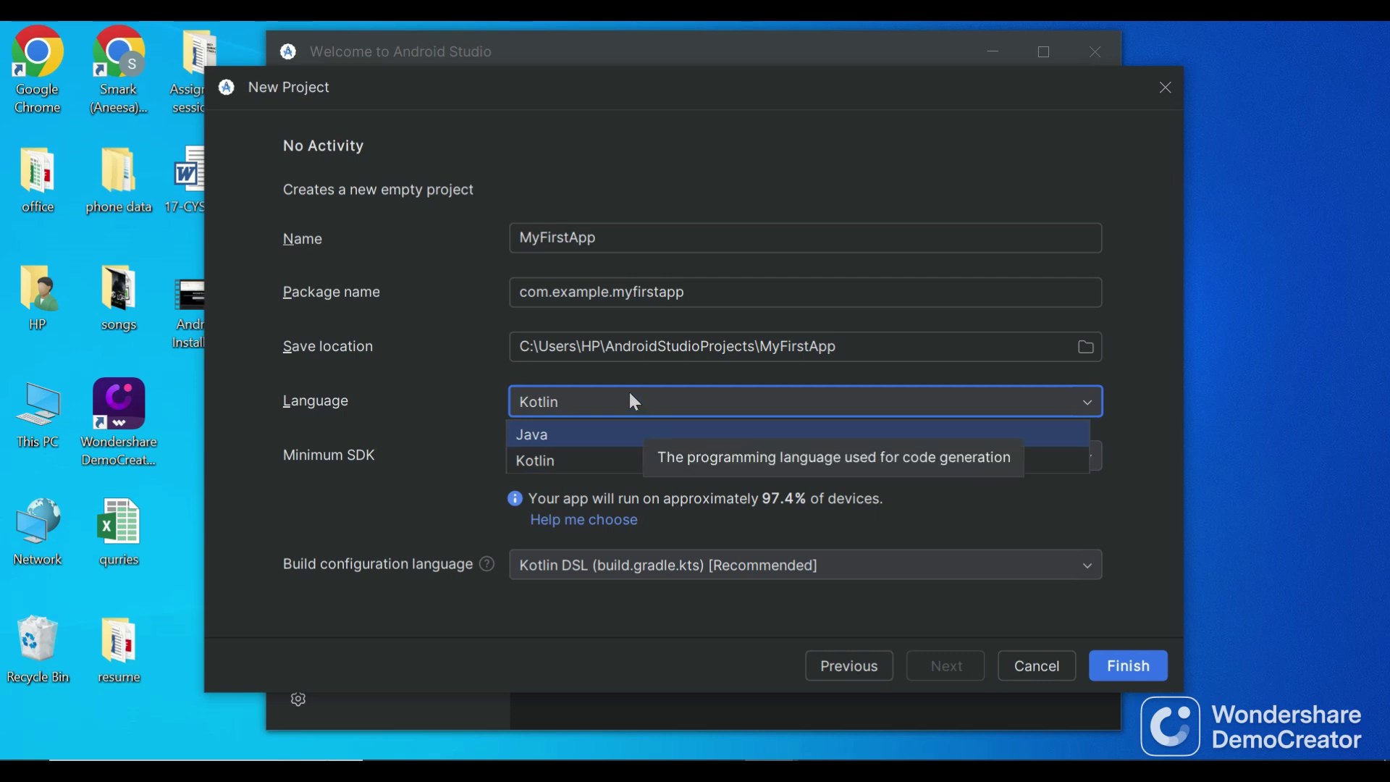
{"action": "left_click", "coordinate": [556, 437]}
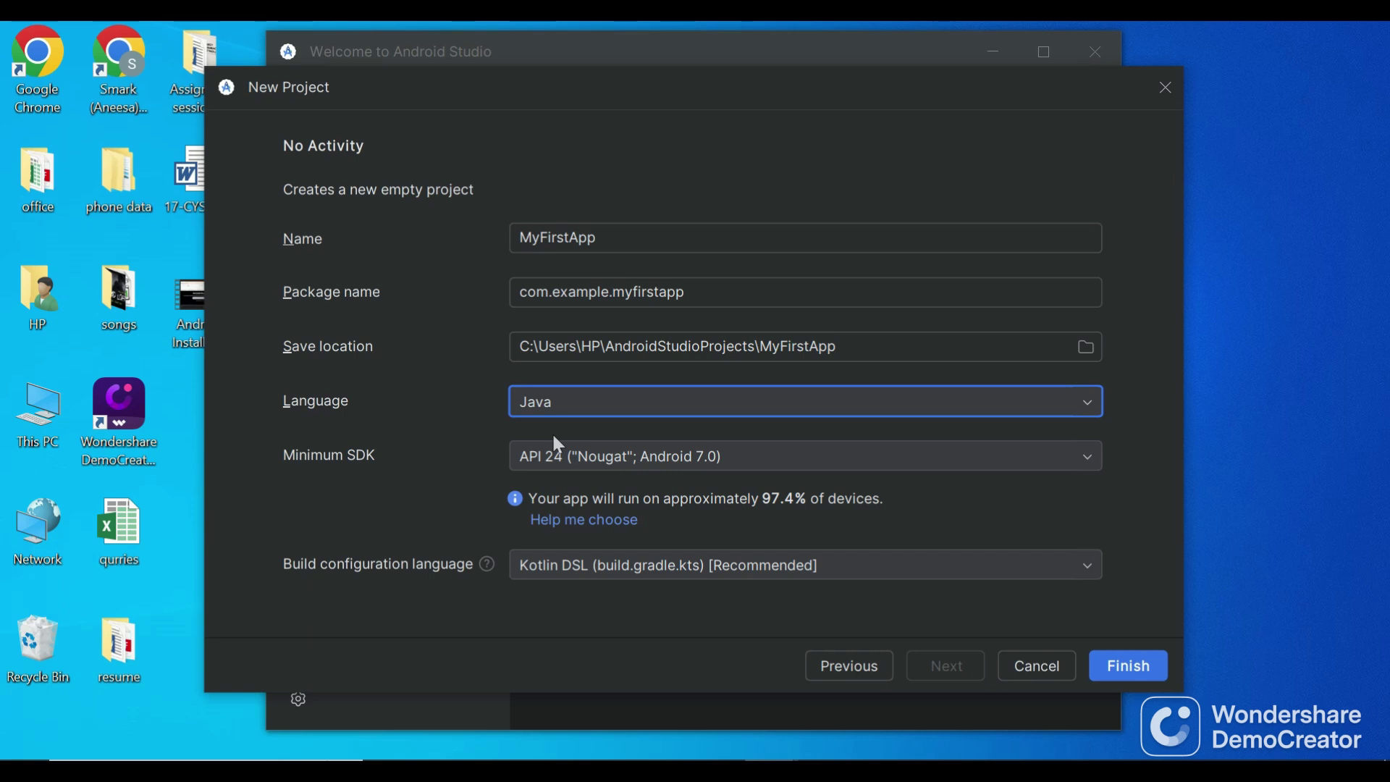
{"action": "left_click", "coordinate": [882, 573]}
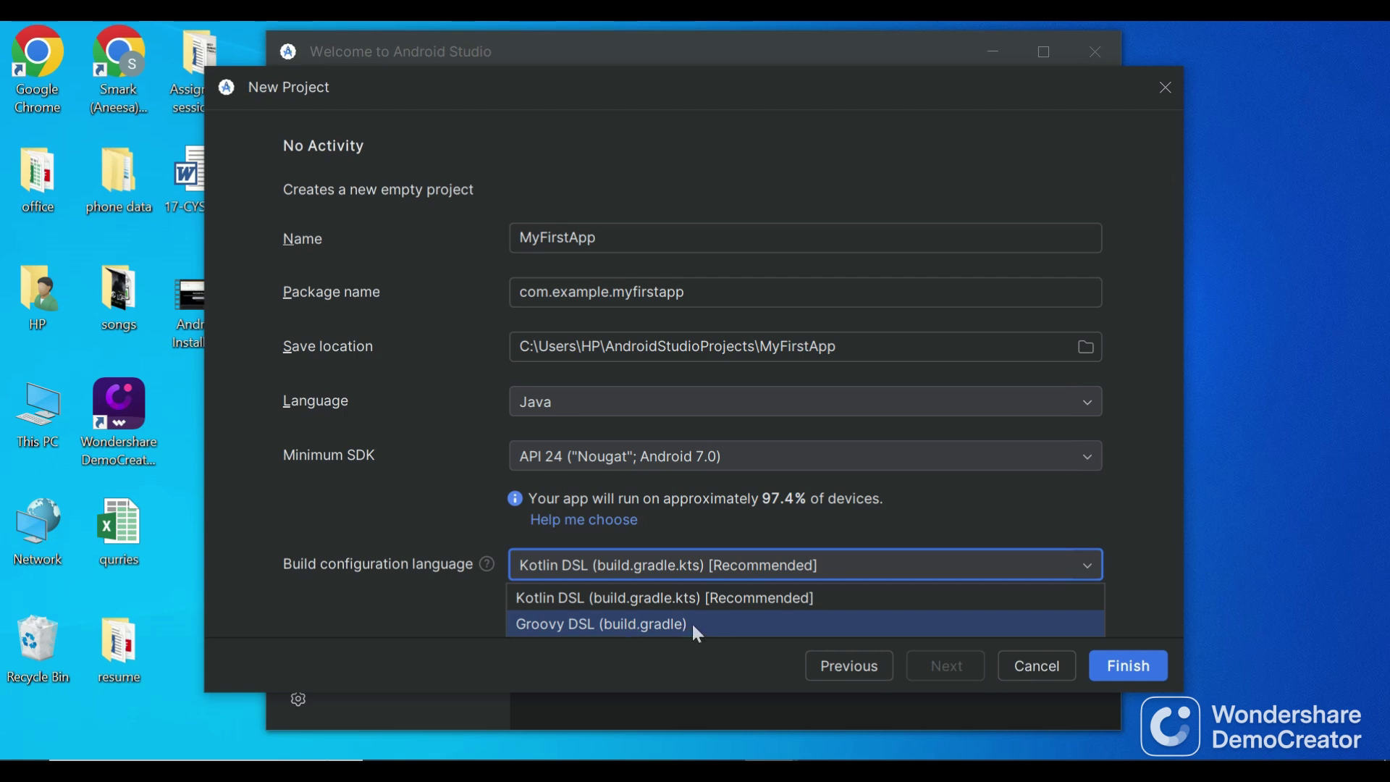
{"action": "left_click", "coordinate": [753, 567]}
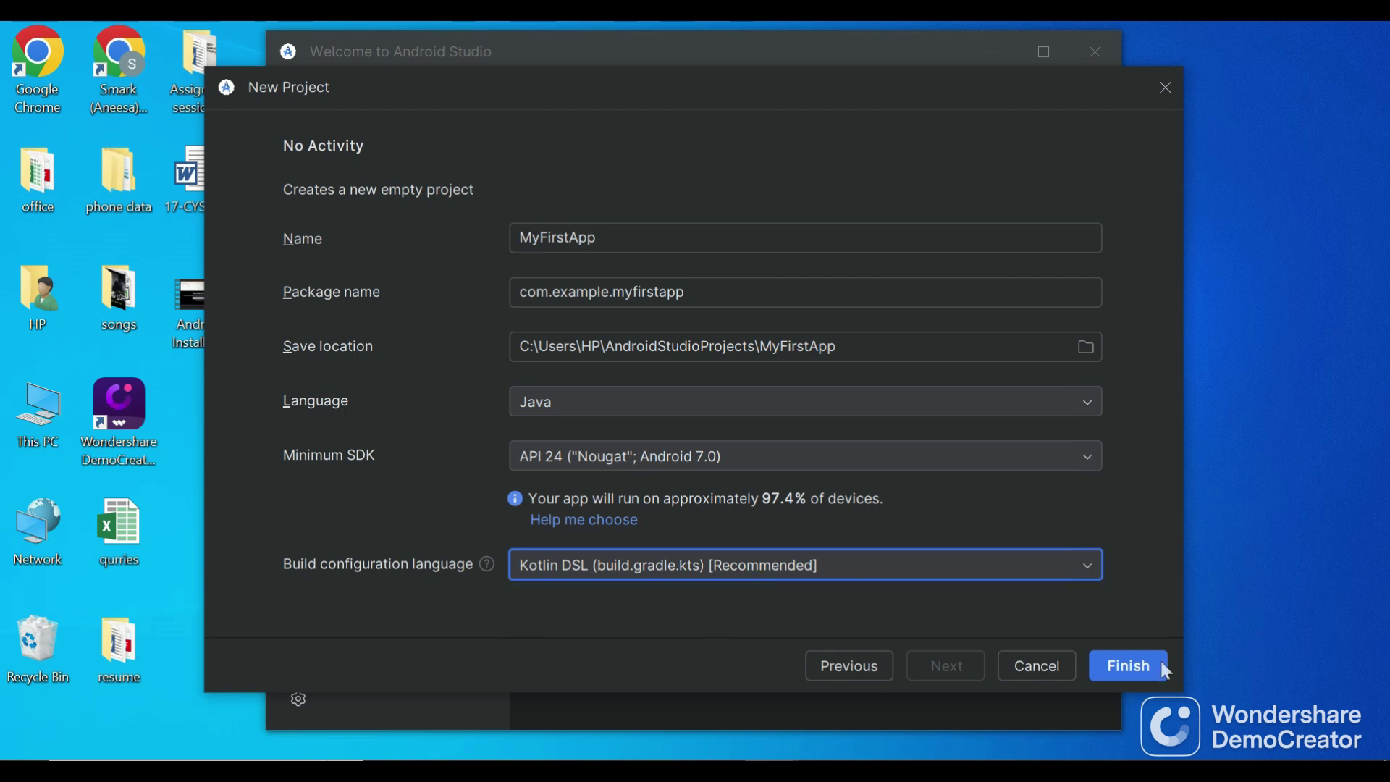
Step: Create the project, complete the Android SDK Platform 34 installation, and maximize the project window
{"action": "left_click", "coordinate": [1113, 668]}
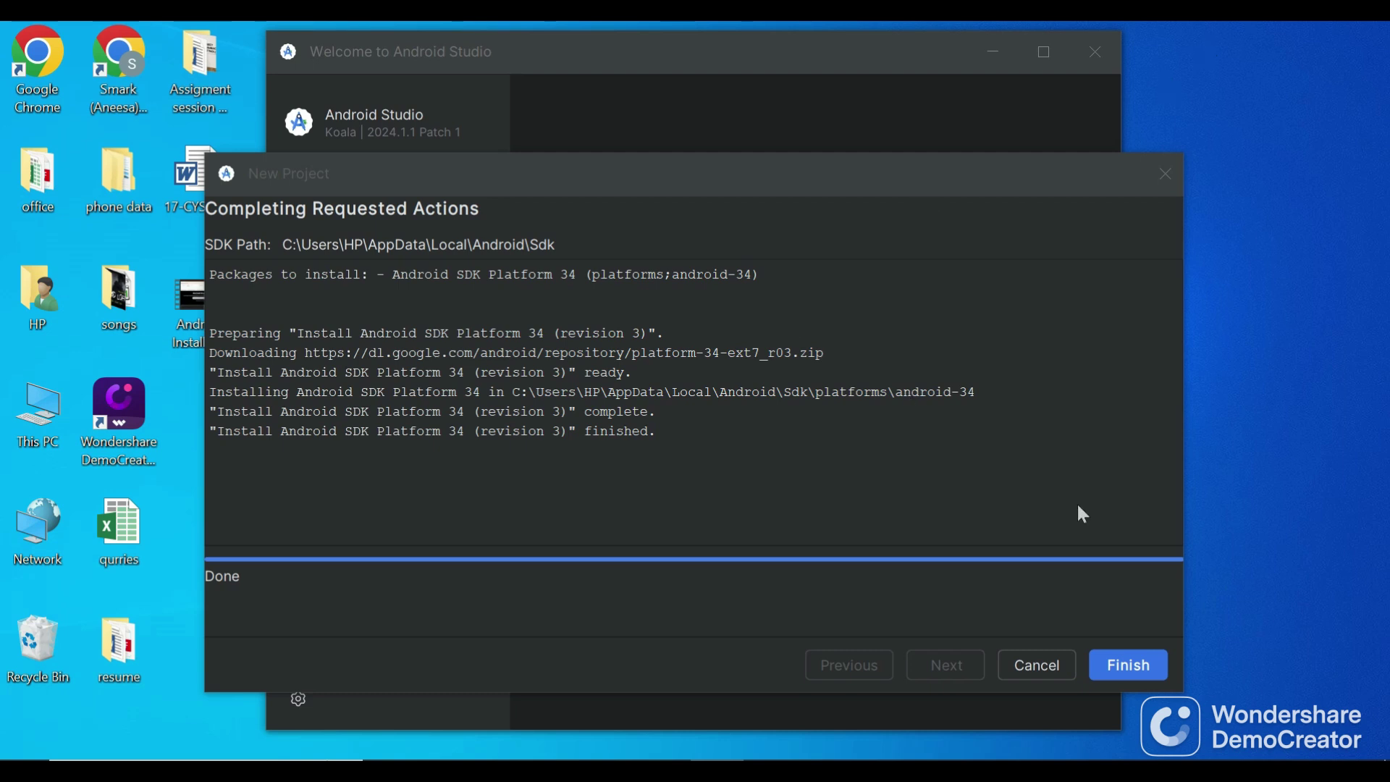
{"action": "left_click", "coordinate": [1122, 675]}
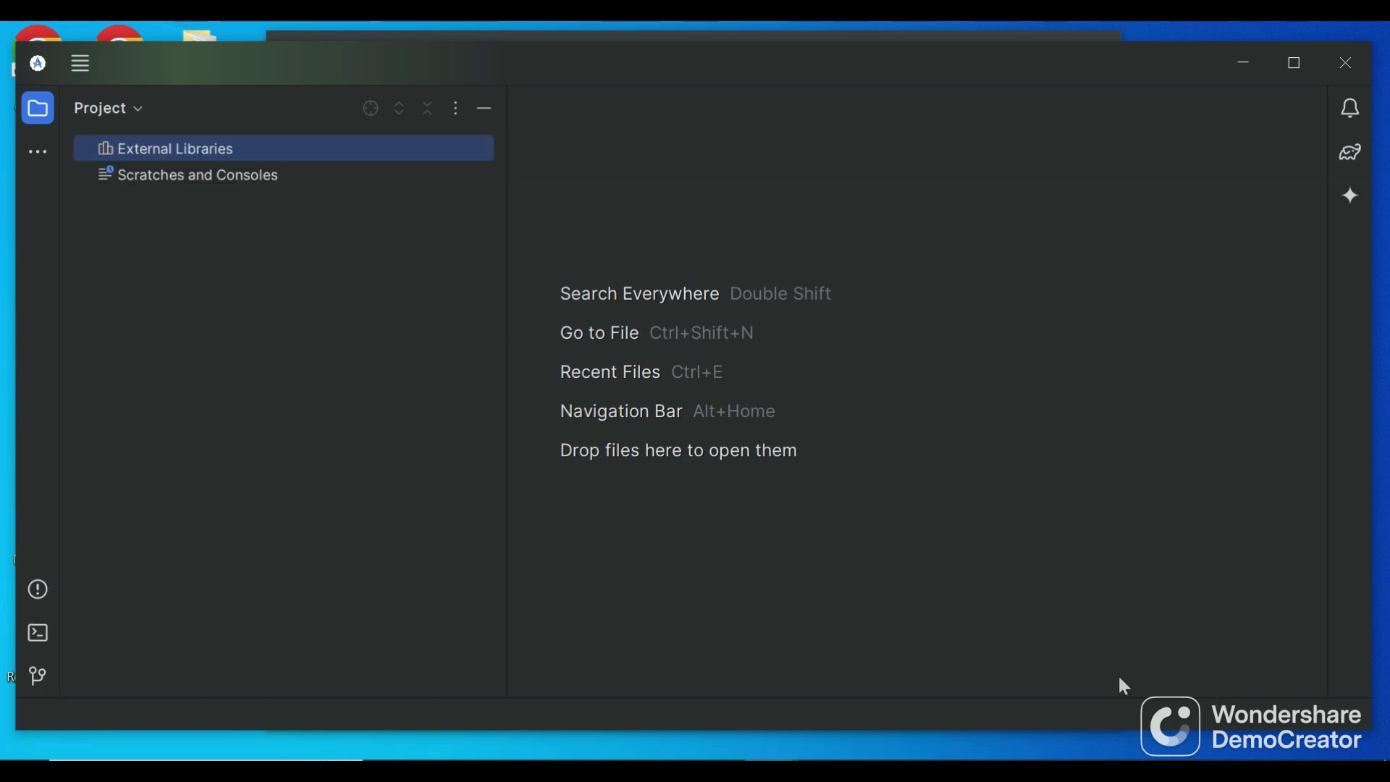
{"action": "left_click", "coordinate": [1297, 67]}
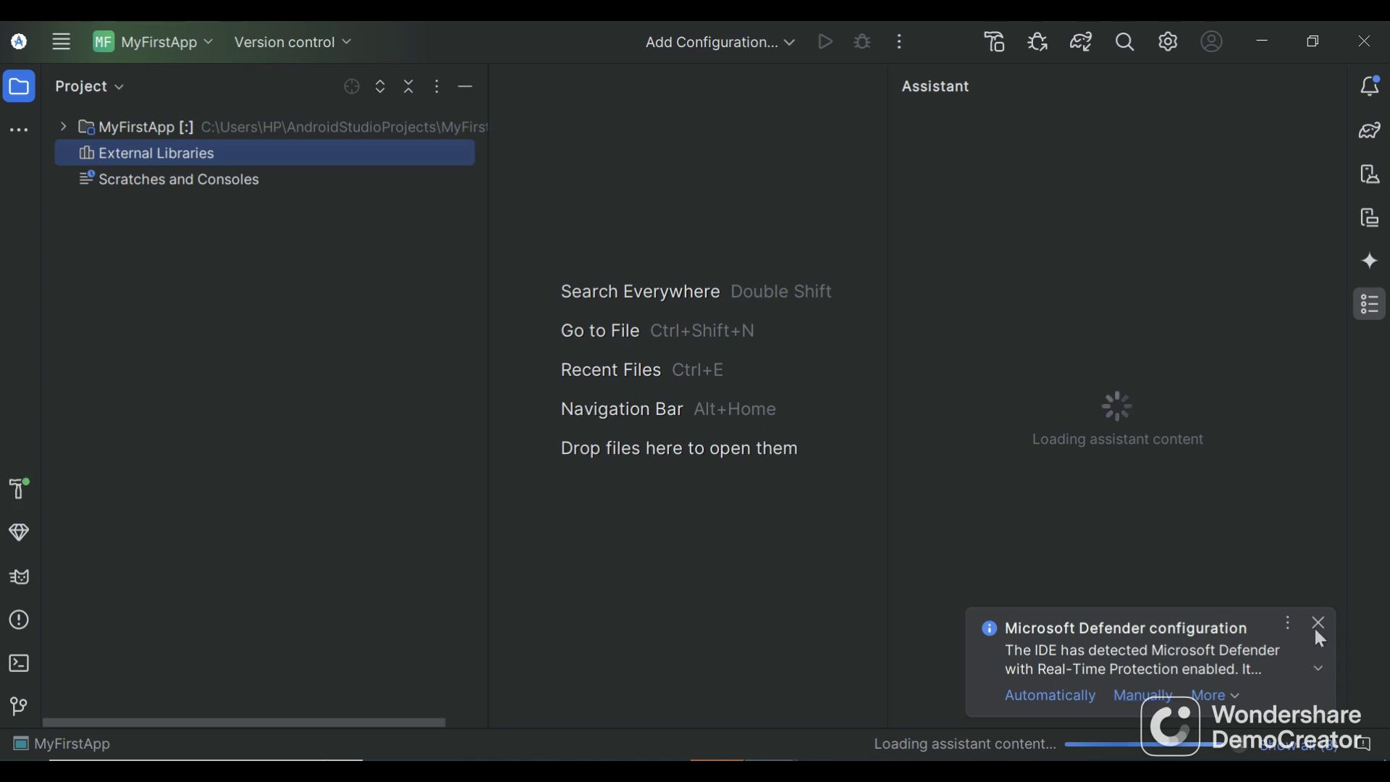
Step: Dismiss the Microsoft Defender configuration notification, and skim the What's New in Koala notes before hiding them
{"action": "left_click", "coordinate": [1321, 626]}
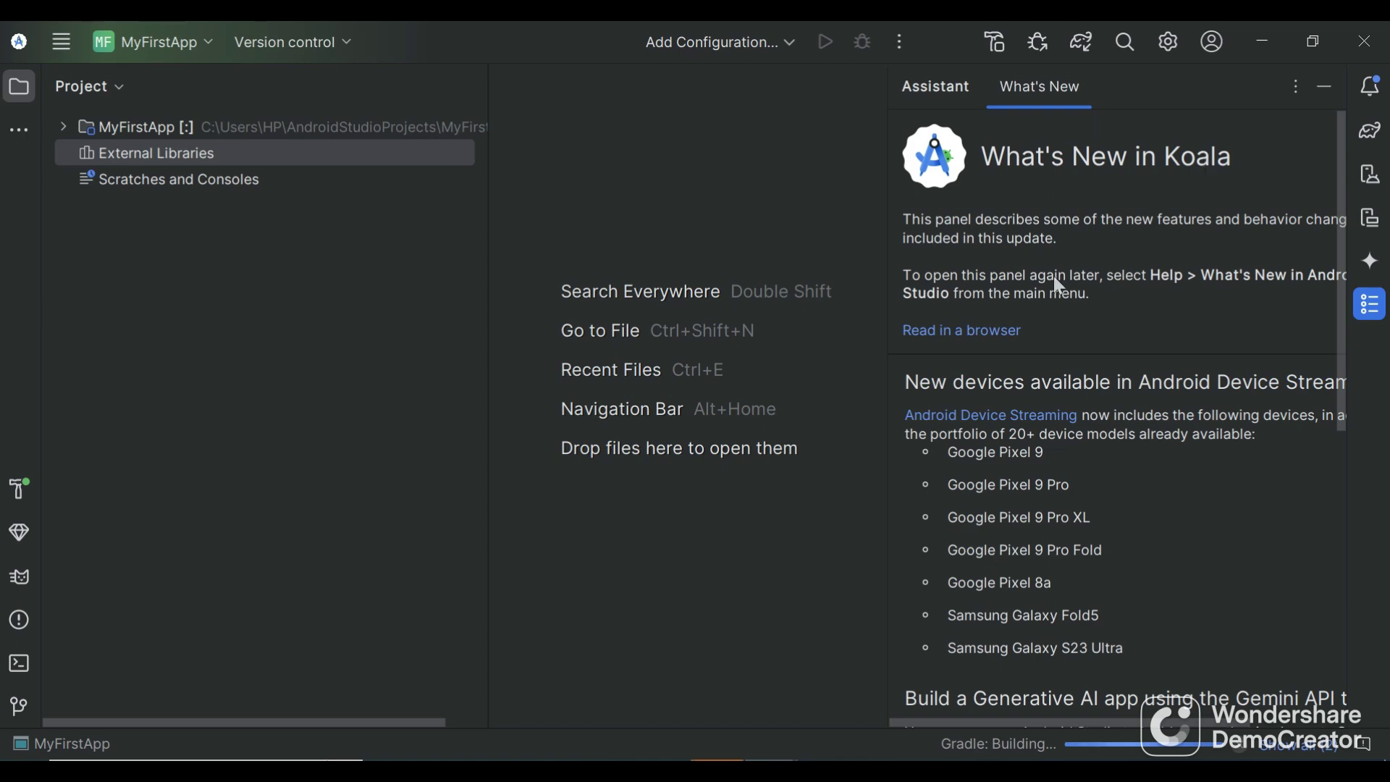
{"action": "scroll", "coordinate": [1065, 304], "scroll_direction": "down", "scroll_amount": 5}
{"action": "scroll", "coordinate": [1070, 315], "scroll_direction": "down", "scroll_amount": 3}
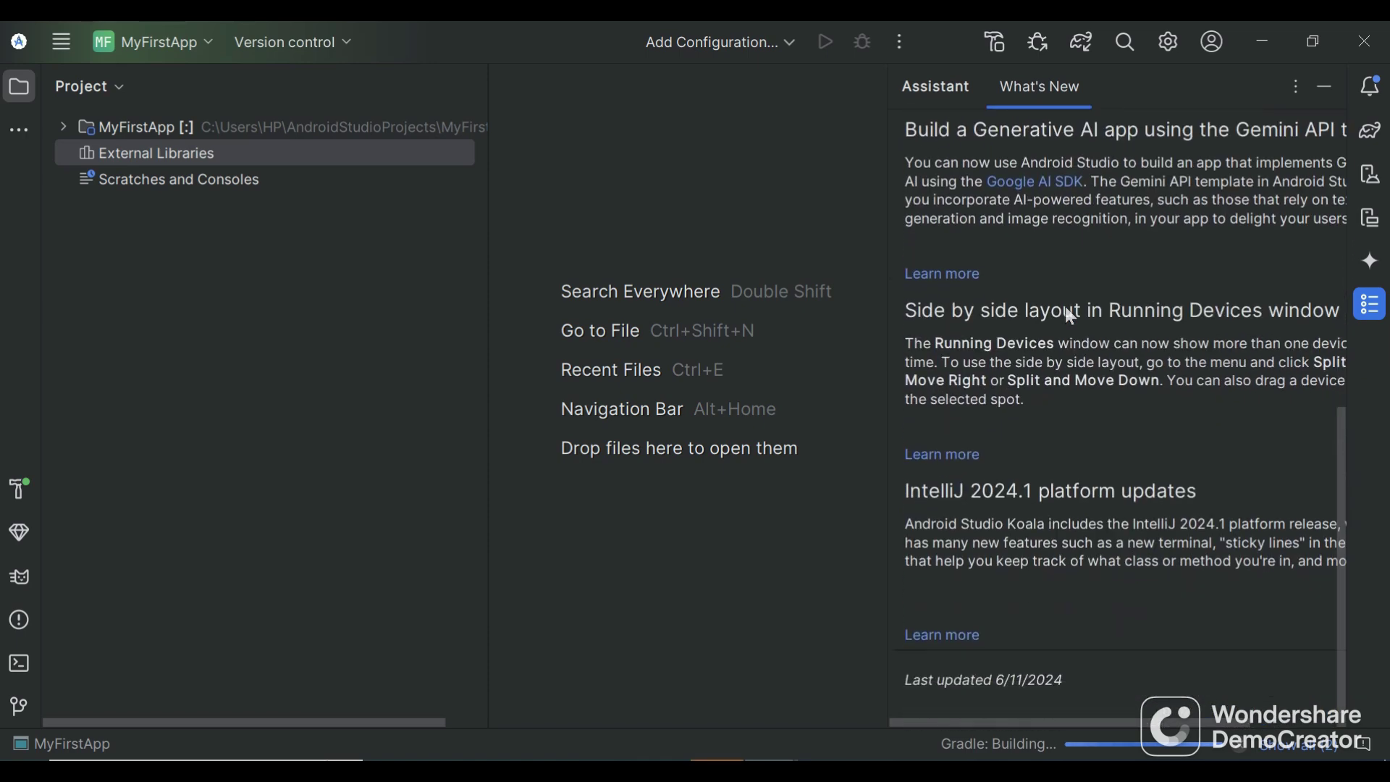
{"action": "scroll", "coordinate": [1065, 308], "scroll_direction": "up", "scroll_amount": 6}
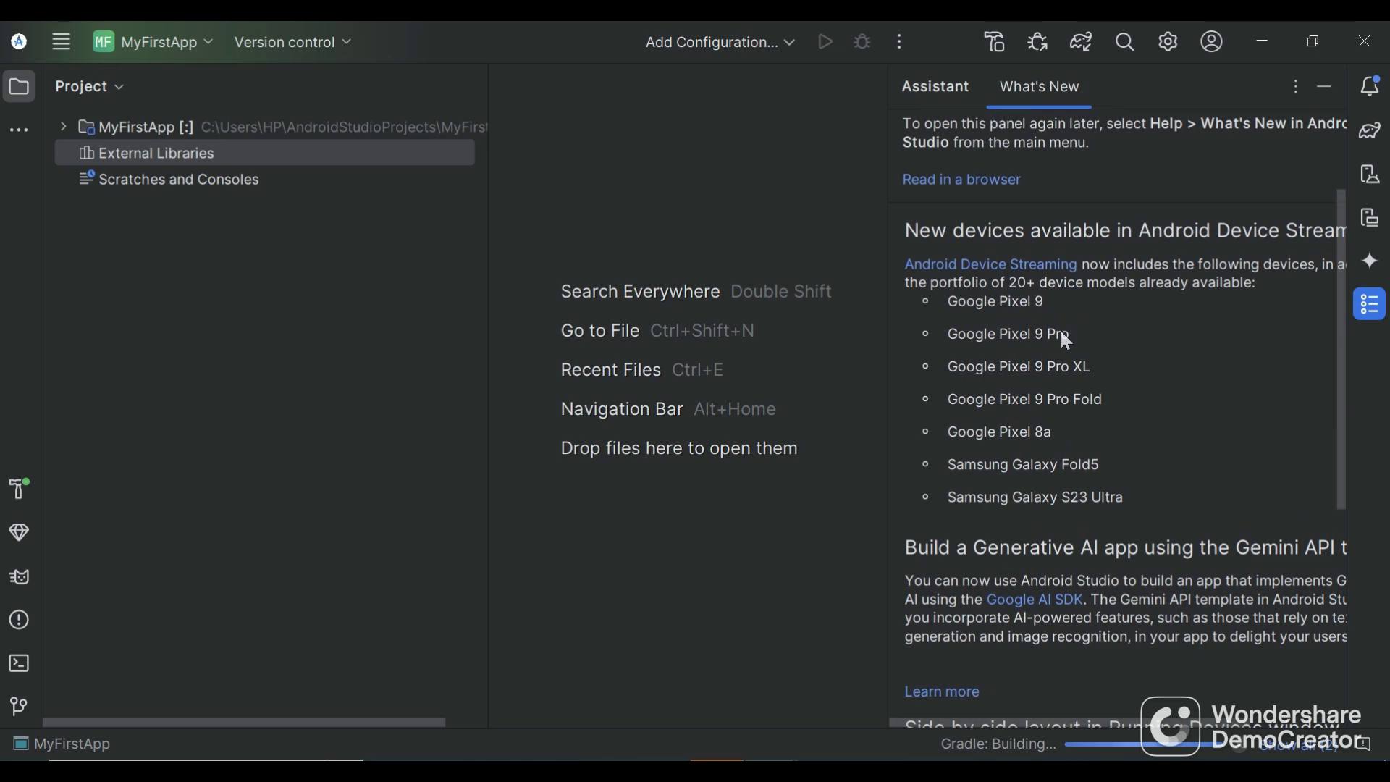
{"action": "scroll", "coordinate": [1067, 340], "scroll_direction": "up", "scroll_amount": 2}
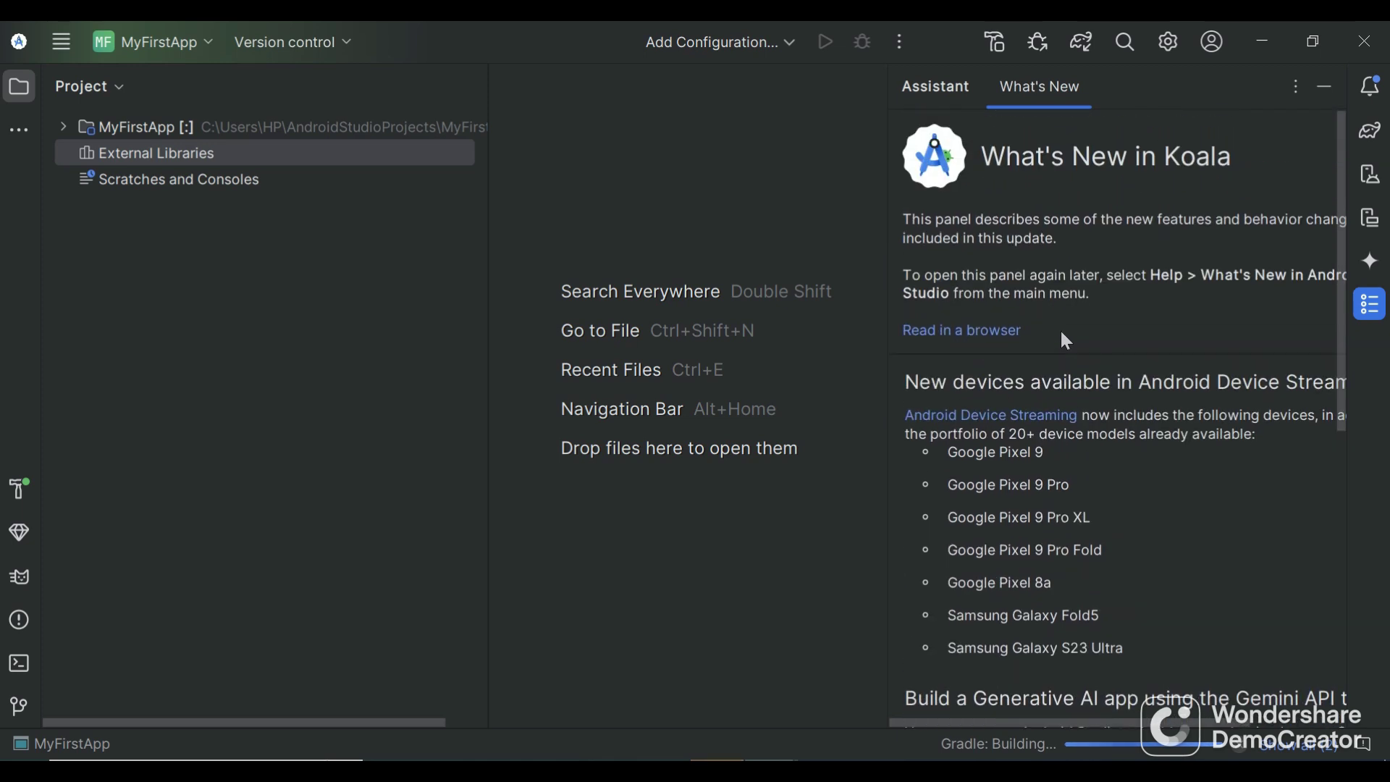
{"action": "left_click", "coordinate": [1328, 87]}
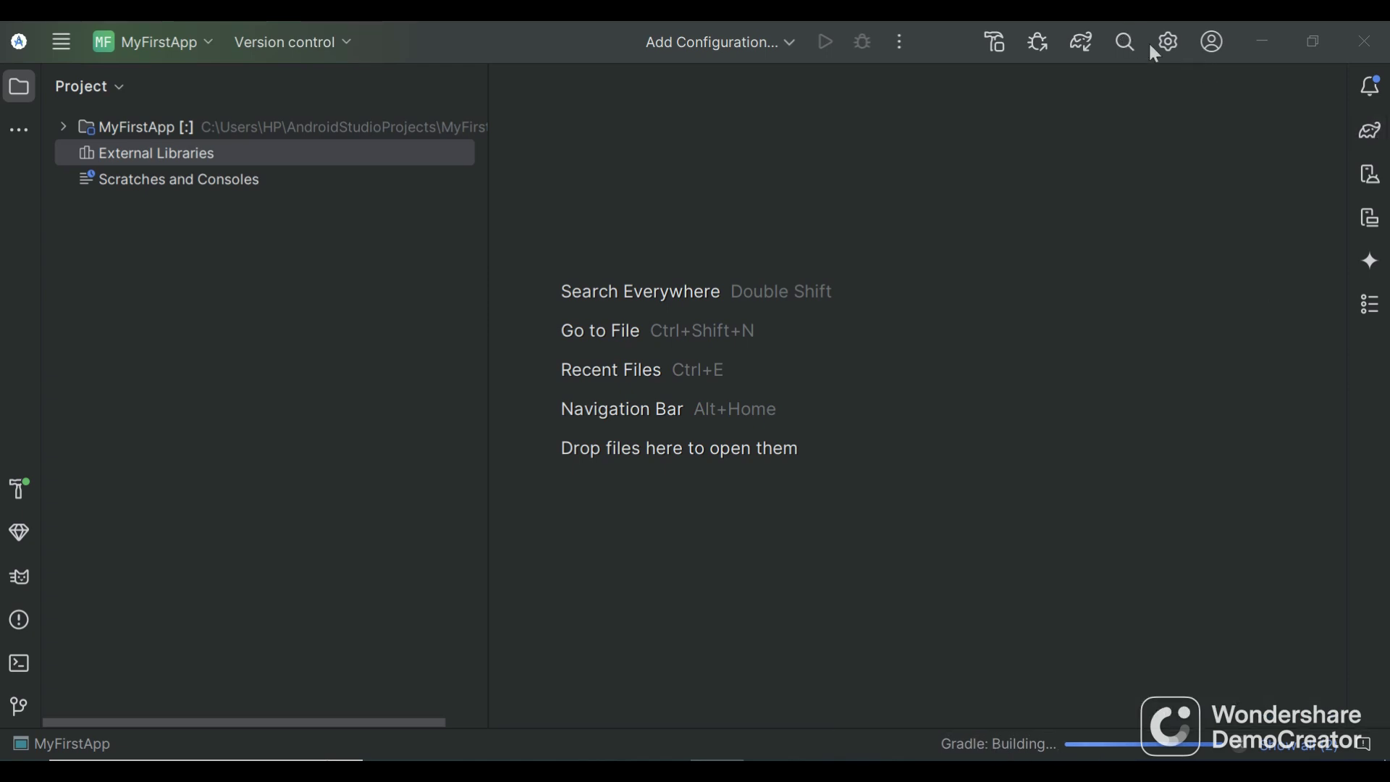
Step: Look at the Device Manager's virtual devices and the Running Devices view, closing each one again
{"action": "left_click", "coordinate": [1377, 190]}
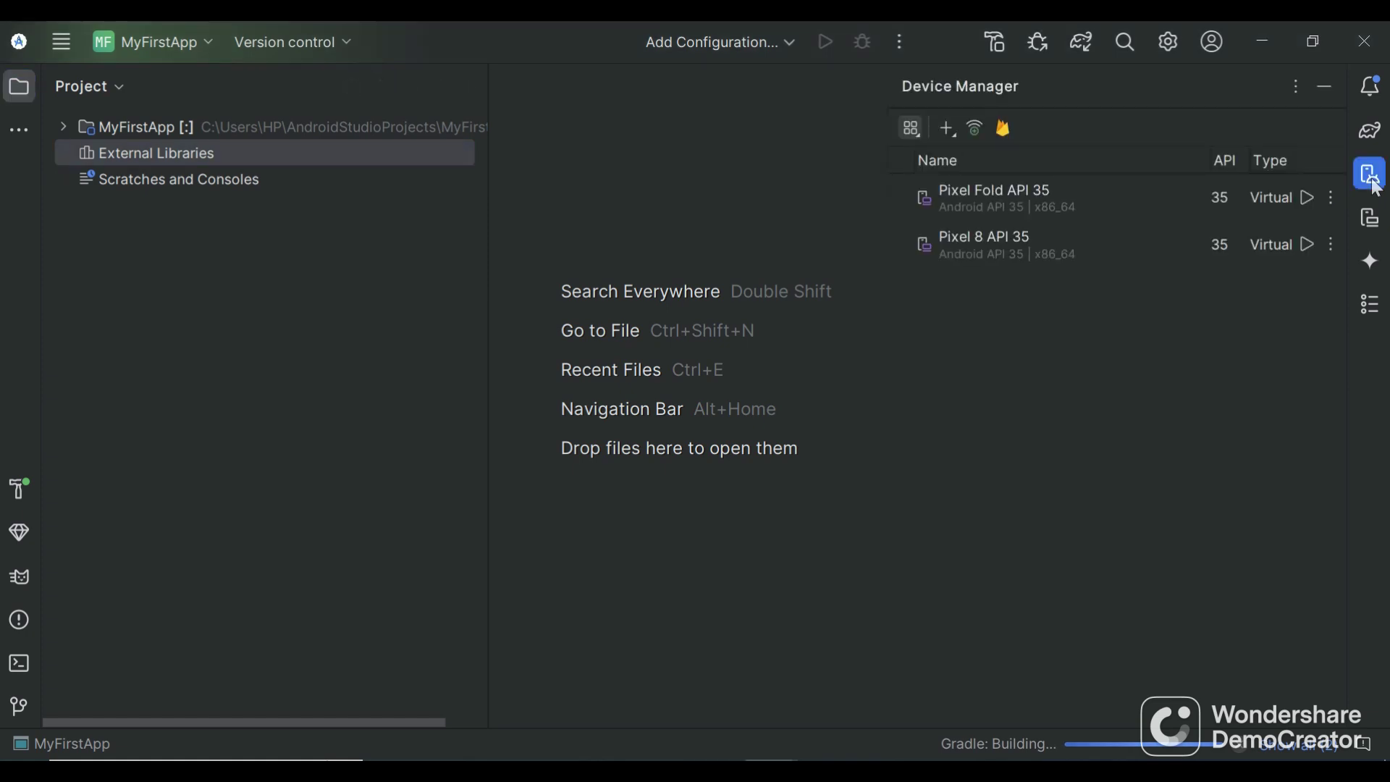
{"action": "left_click", "coordinate": [1378, 190]}
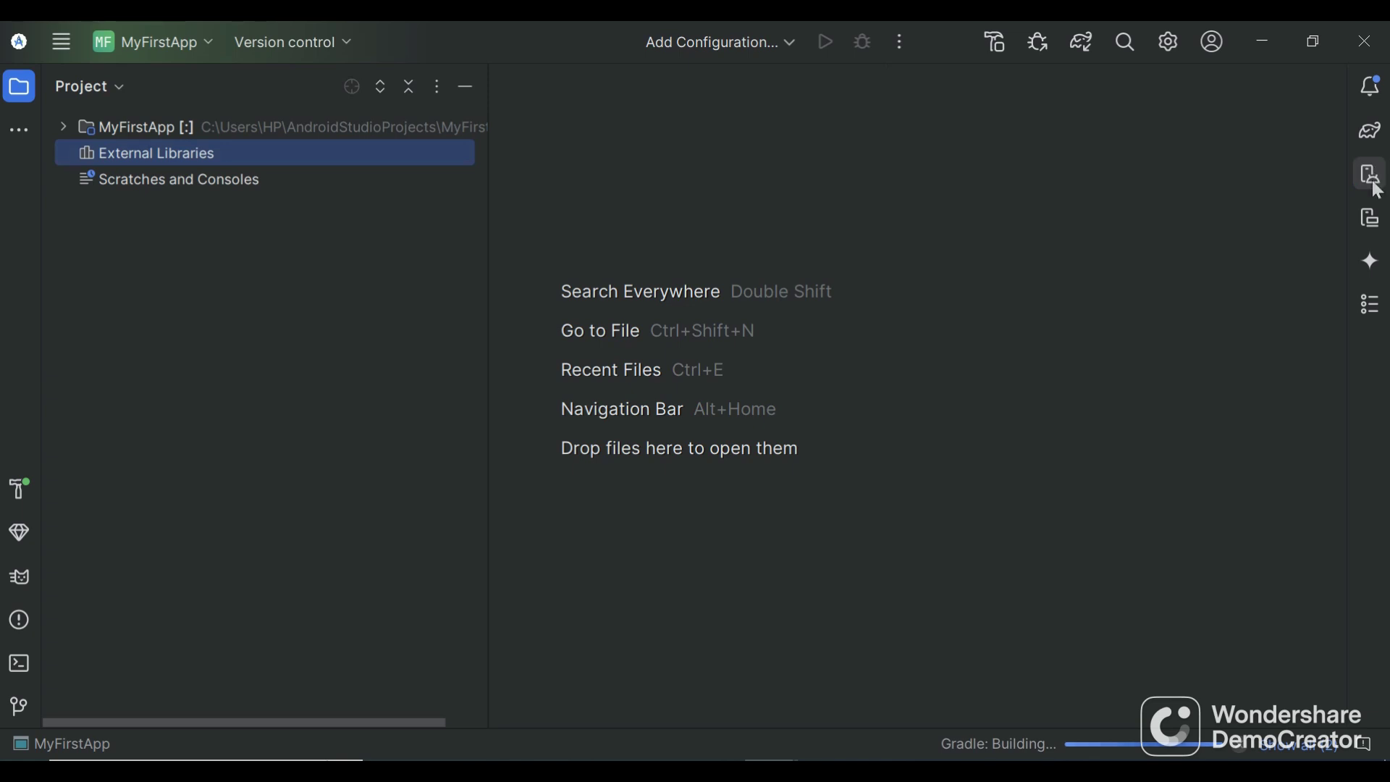
{"action": "left_click", "coordinate": [1377, 190]}
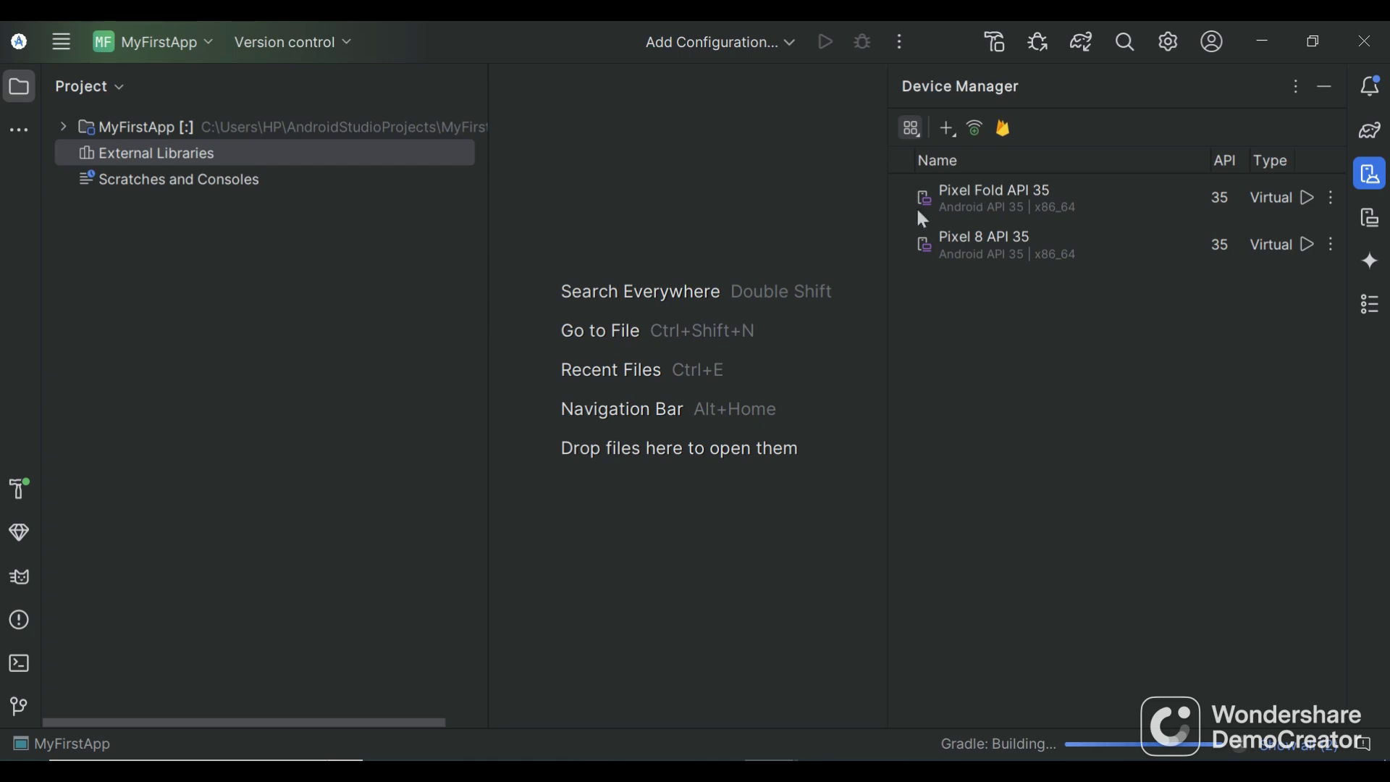
{"action": "left_click", "coordinate": [1374, 170]}
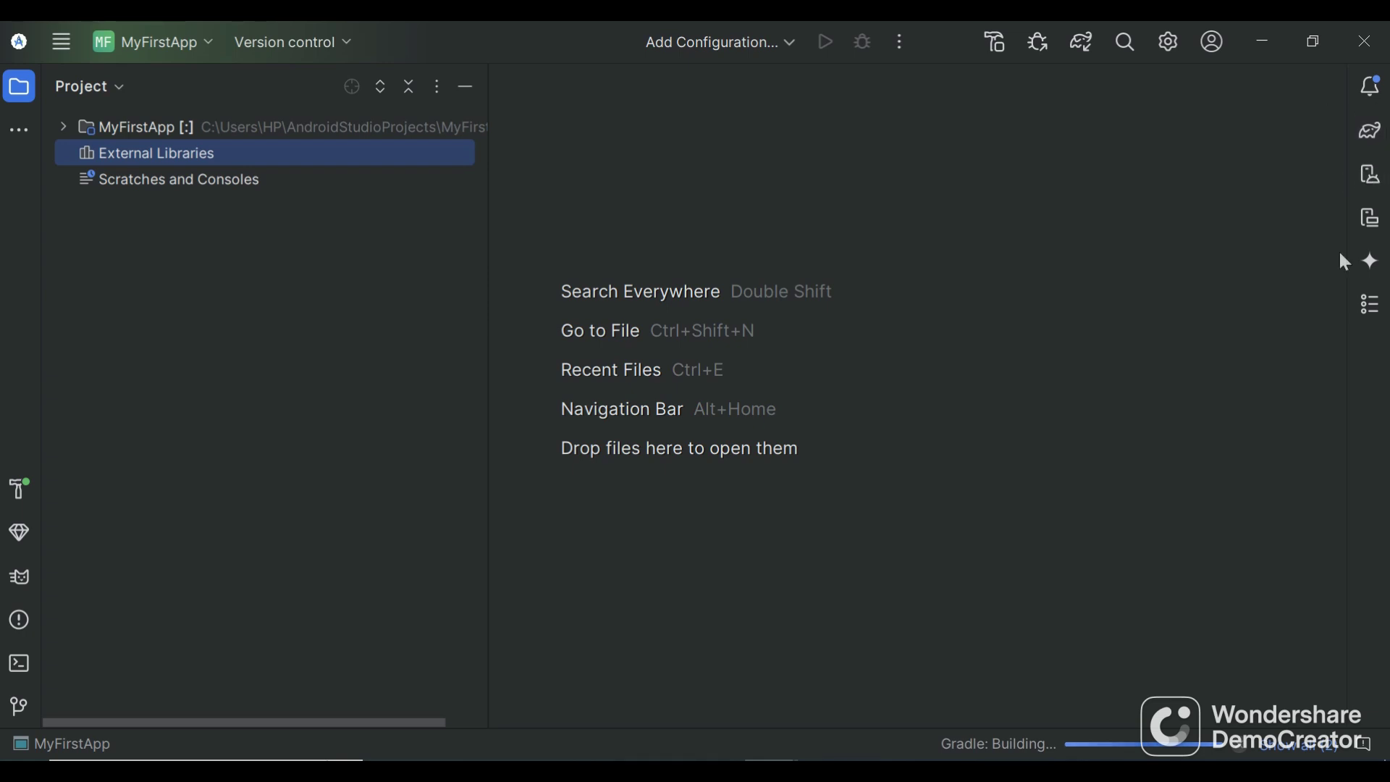
{"action": "left_click", "coordinate": [1373, 219]}
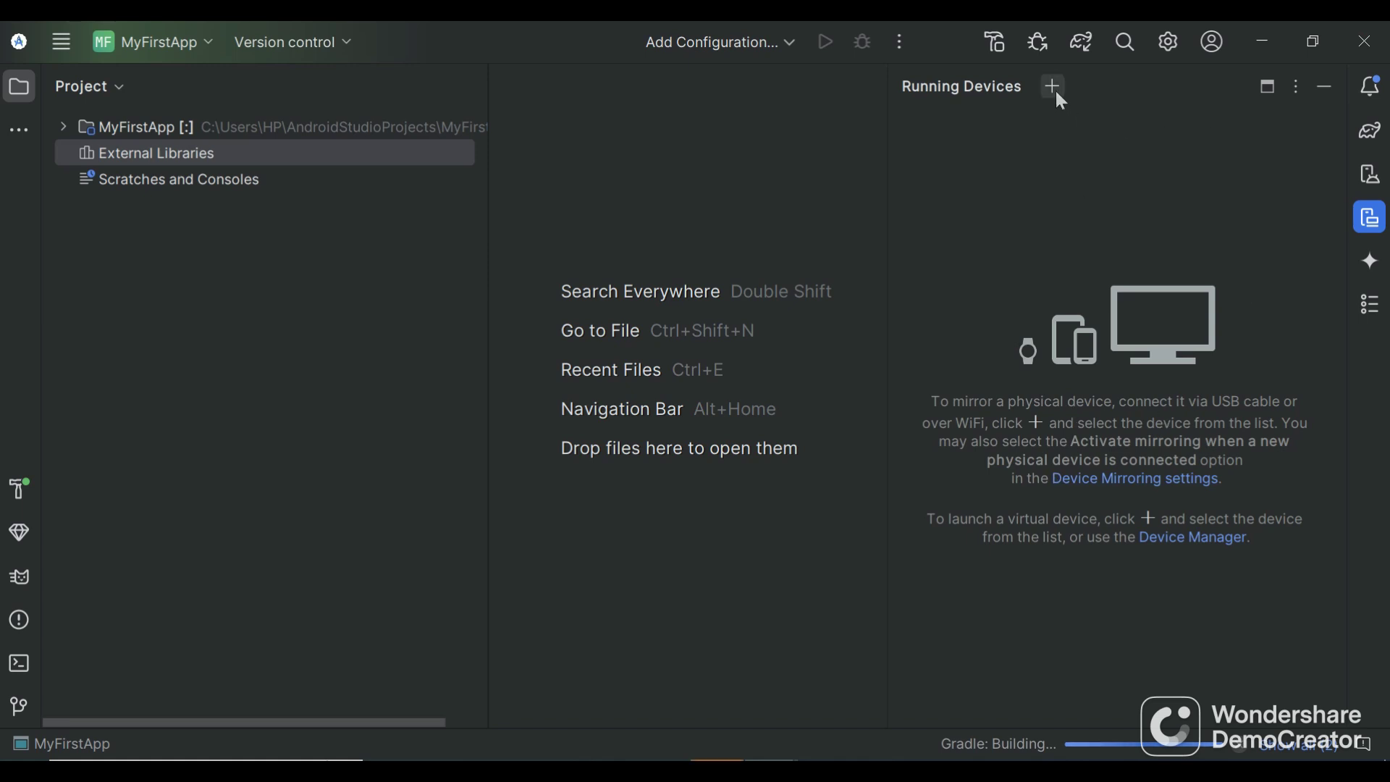
{"action": "left_click", "coordinate": [1324, 87]}
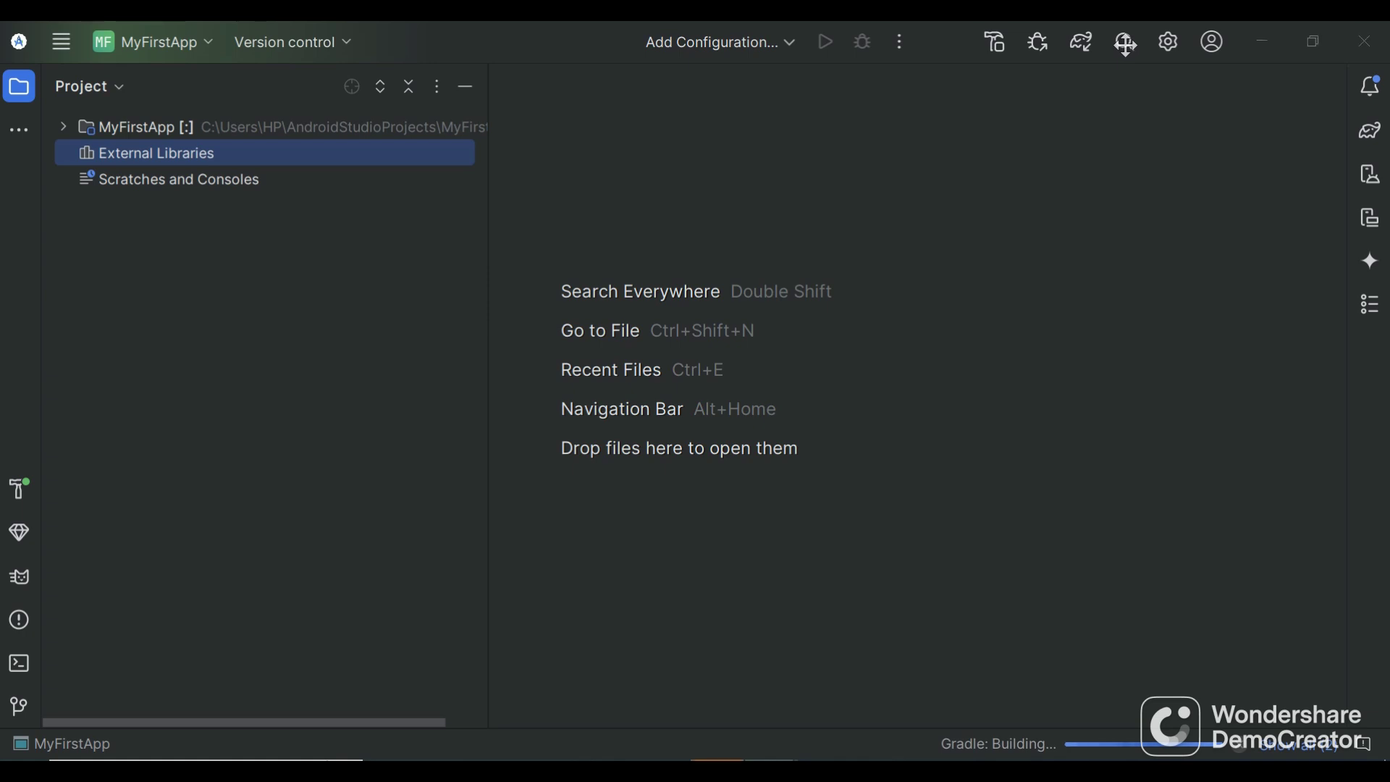
Step: Open the SDK Manager to show the list of Android SDK platforms
{"action": "left_click", "coordinate": [1169, 43]}
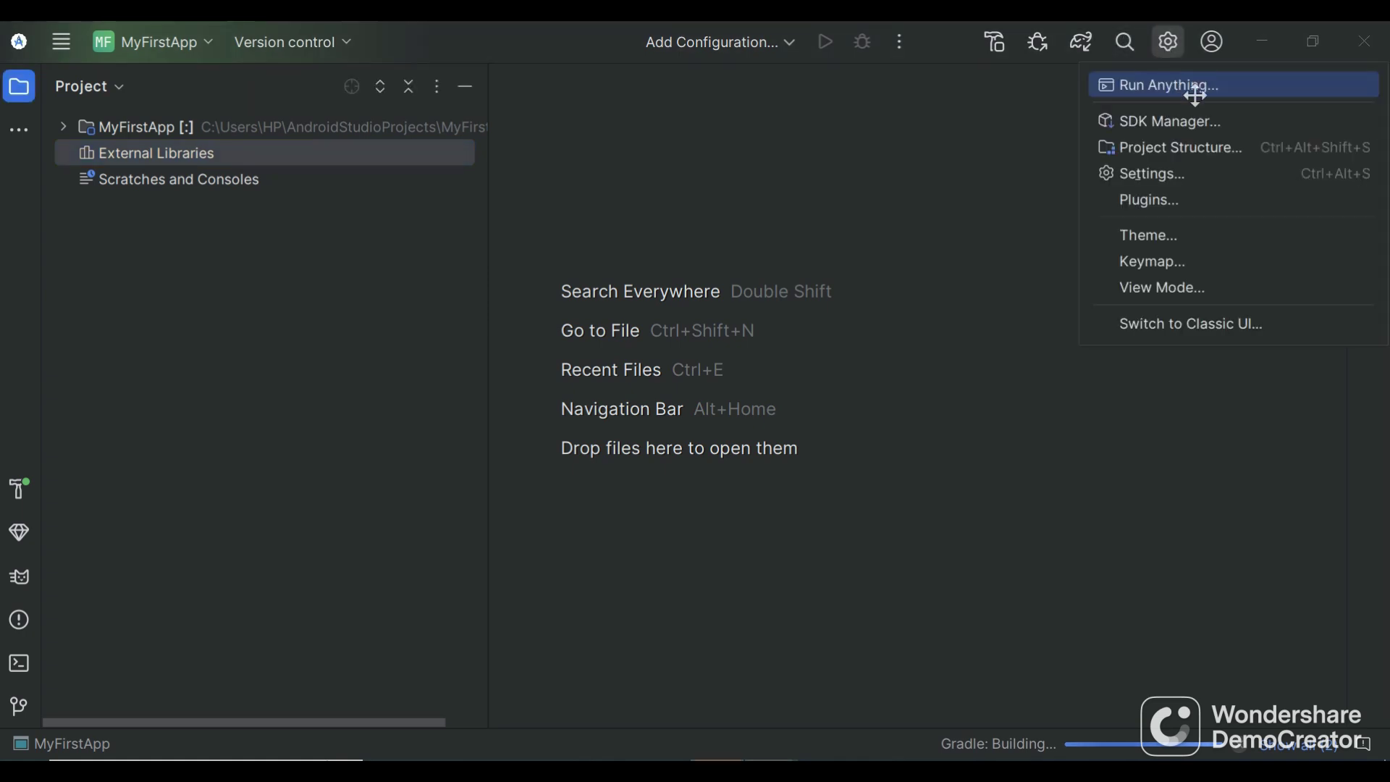
{"action": "left_click", "coordinate": [1134, 116]}
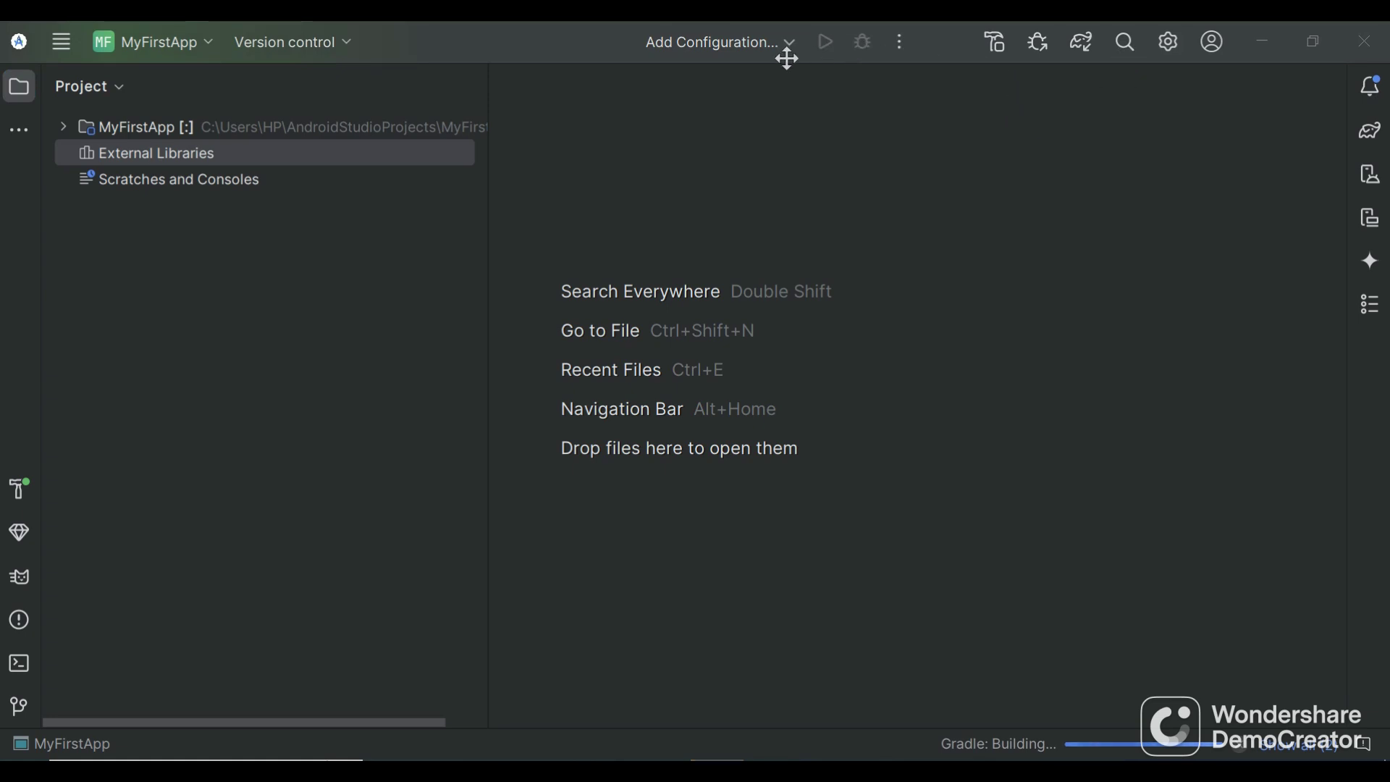
{"action": "left_click", "coordinate": [1172, 44]}
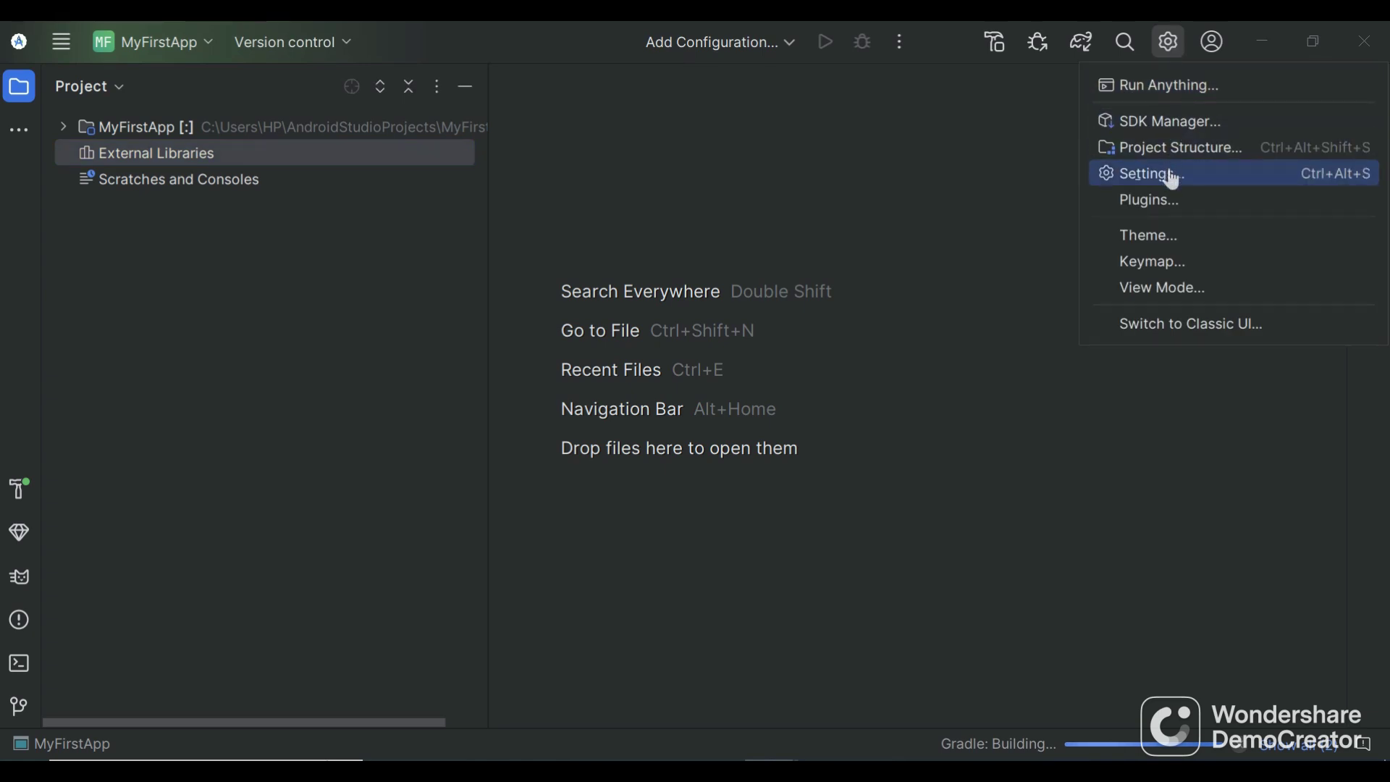
{"action": "left_click", "coordinate": [1173, 131]}
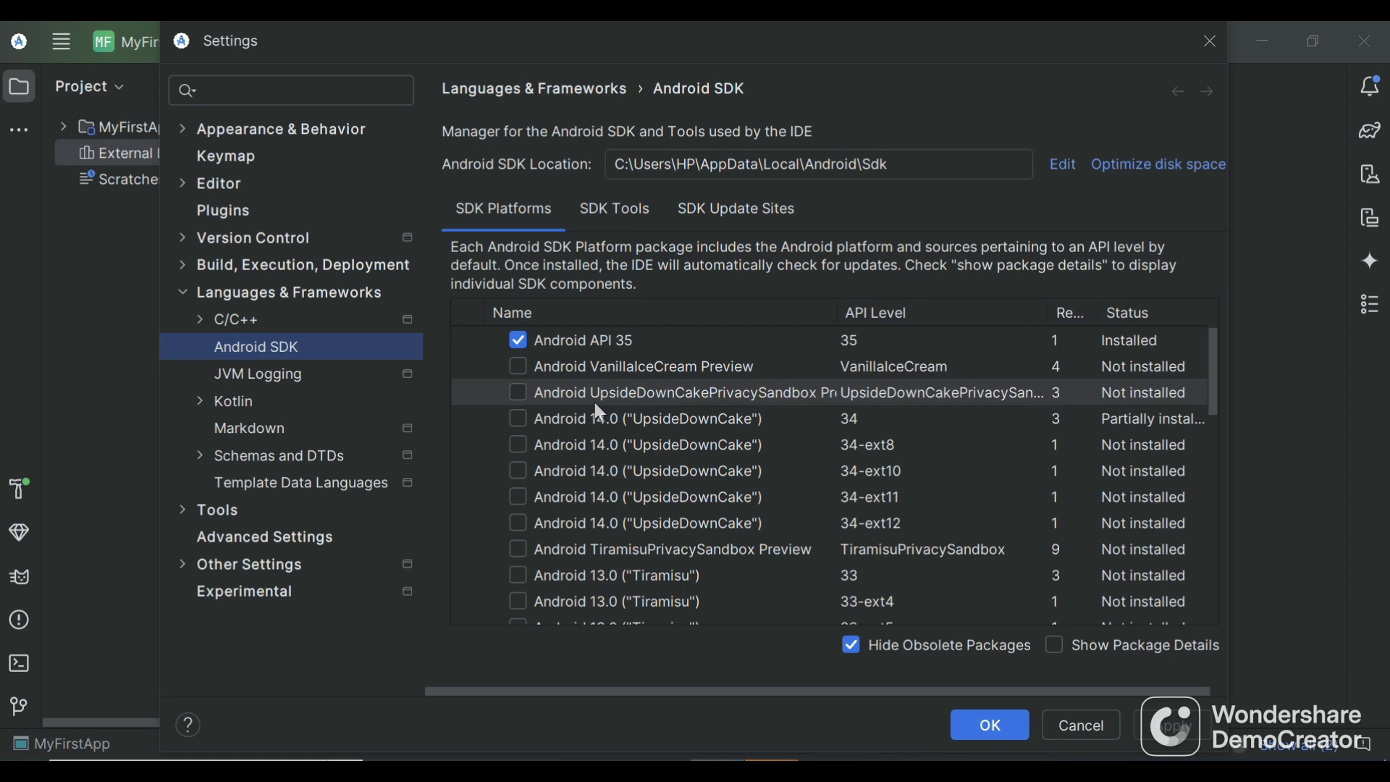
Step: Mark the VanillaIceCream Preview, the UpsideDownCakePrivacySandbox Preview and all Android 14.0 platforms (34 through 34-ext12) for installation
{"action": "left_click", "coordinate": [519, 366]}
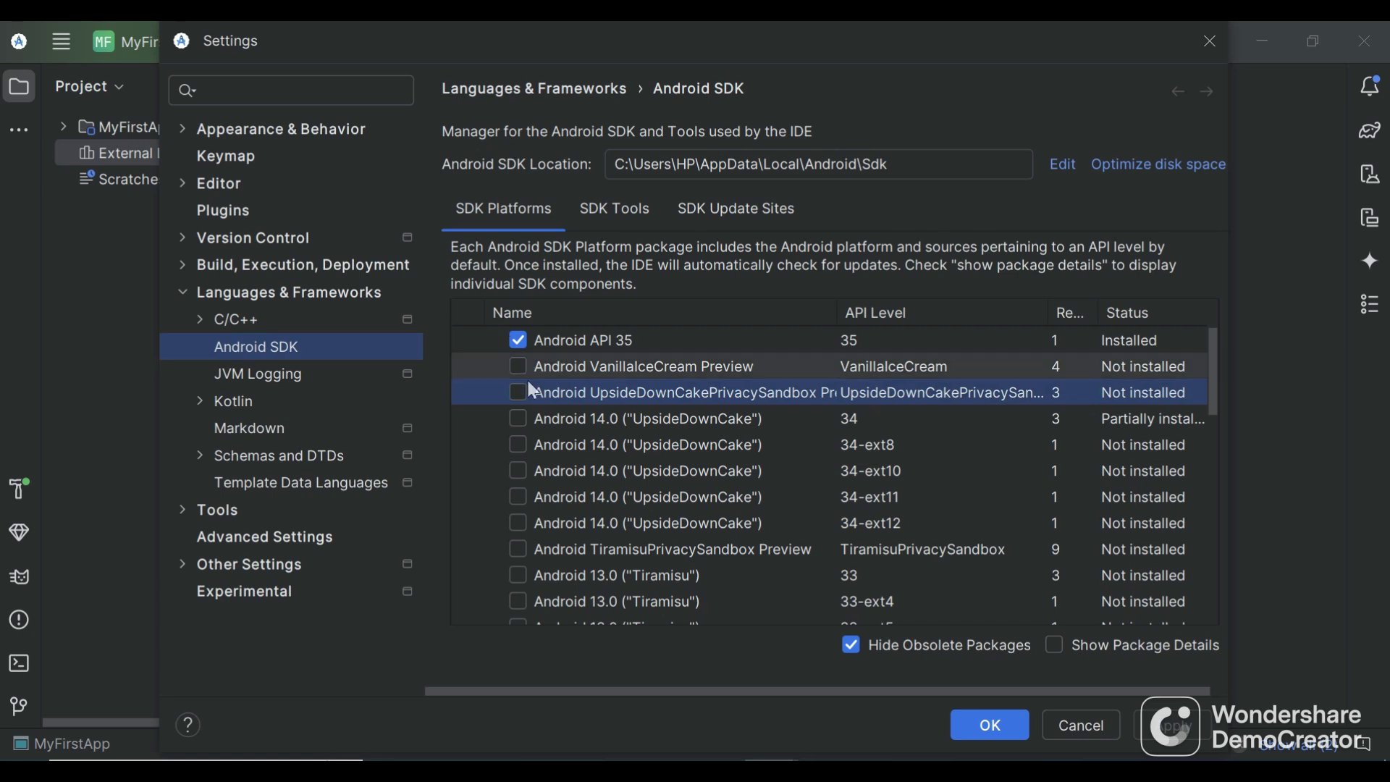
{"action": "left_click", "coordinate": [519, 393]}
{"action": "left_click", "coordinate": [517, 419]}
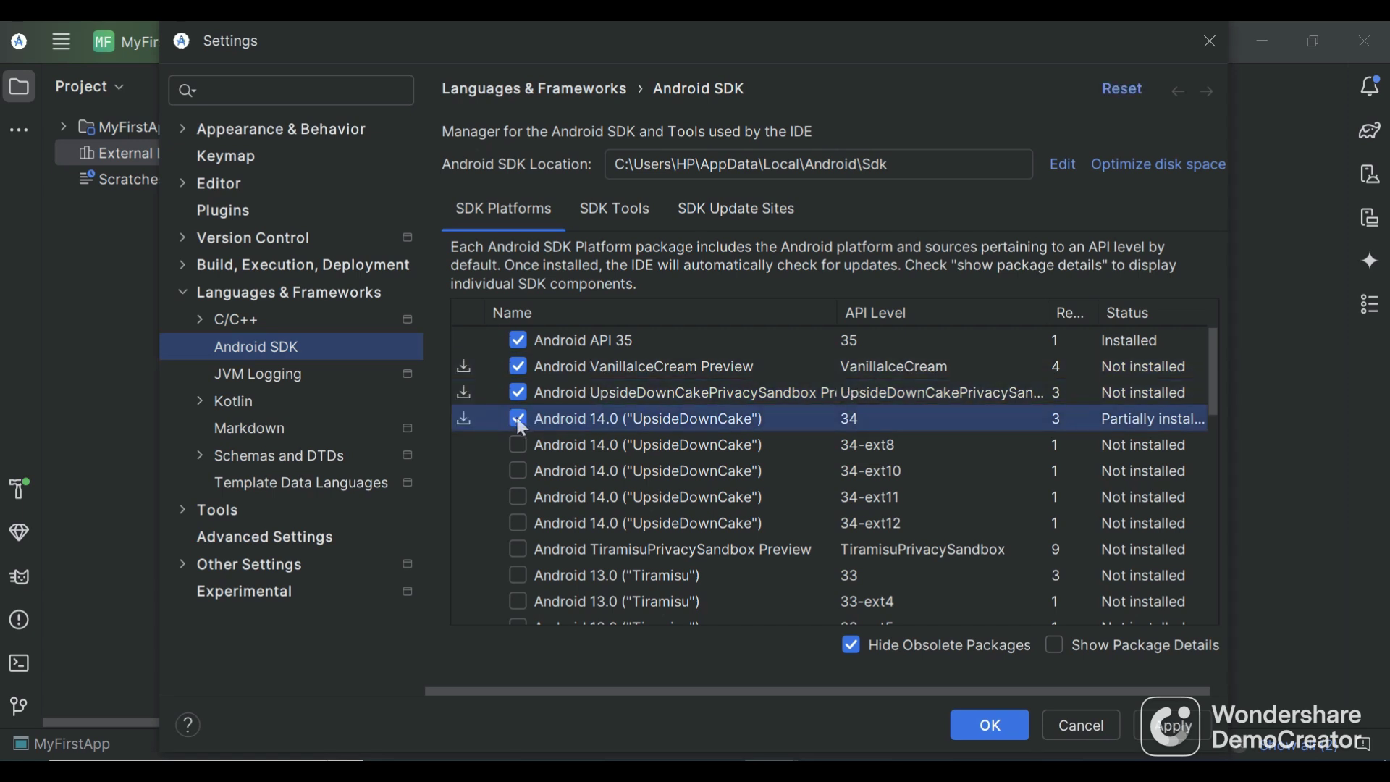
{"action": "left_click", "coordinate": [517, 445]}
{"action": "scroll", "coordinate": [520, 460], "scroll_direction": "down", "scroll_amount": 2}
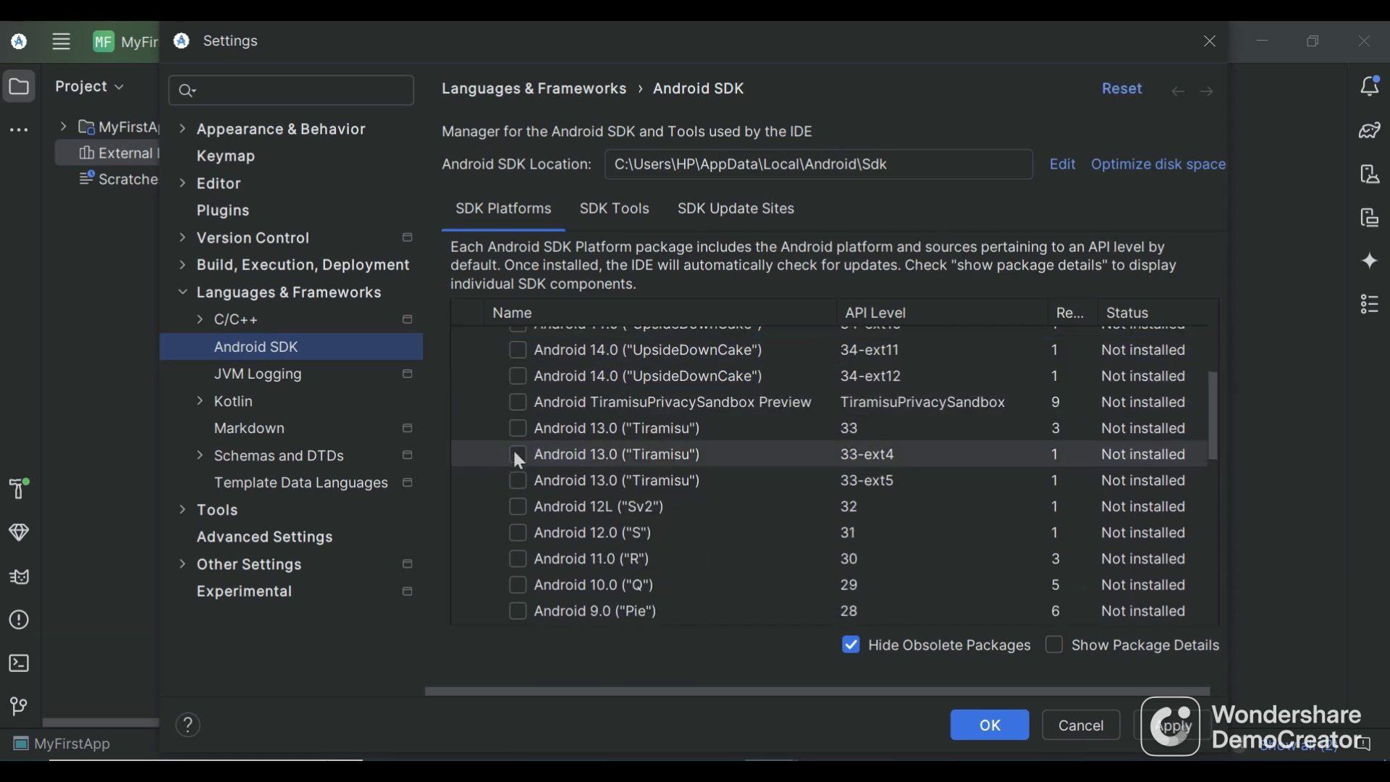
{"action": "scroll", "coordinate": [534, 409], "scroll_direction": "up", "scroll_amount": 1}
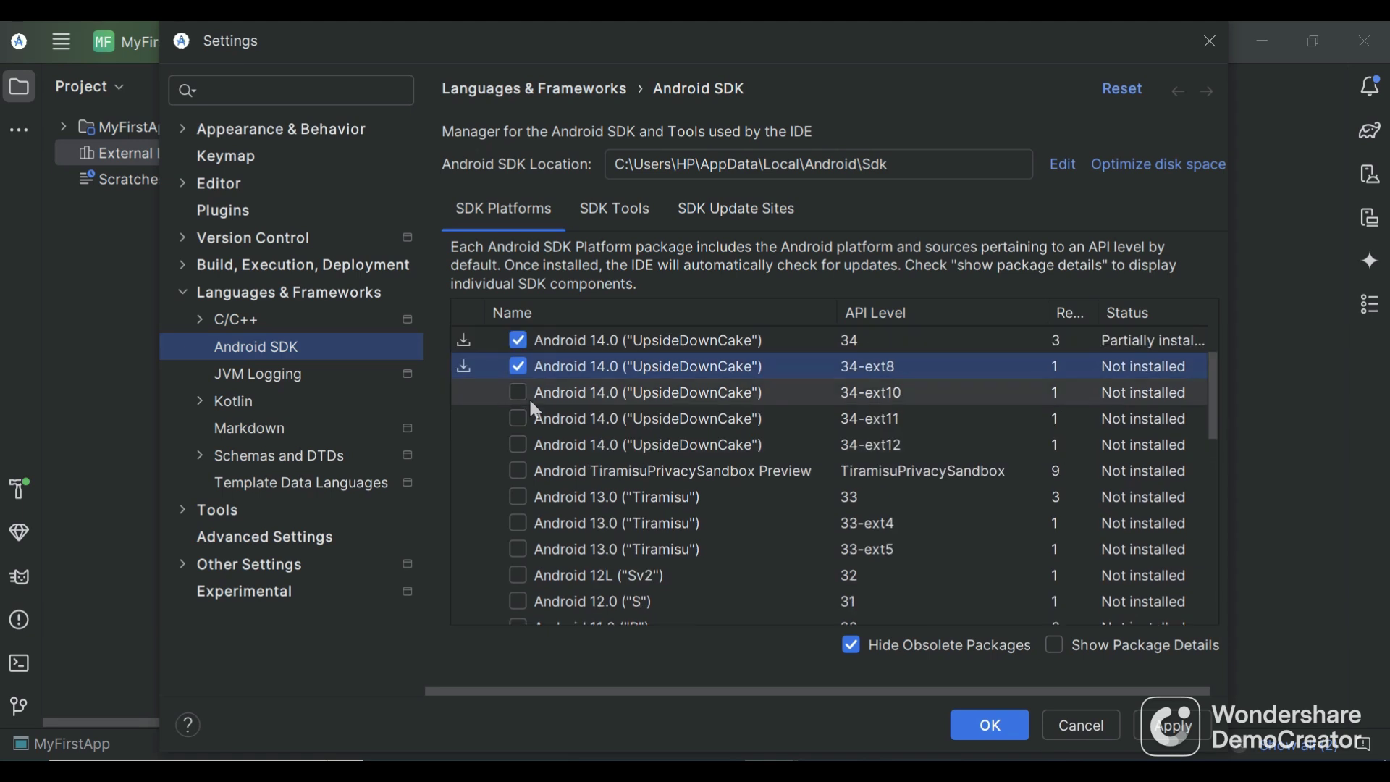
{"action": "left_click", "coordinate": [516, 393]}
{"action": "left_click", "coordinate": [517, 418]}
{"action": "left_click", "coordinate": [517, 445]}
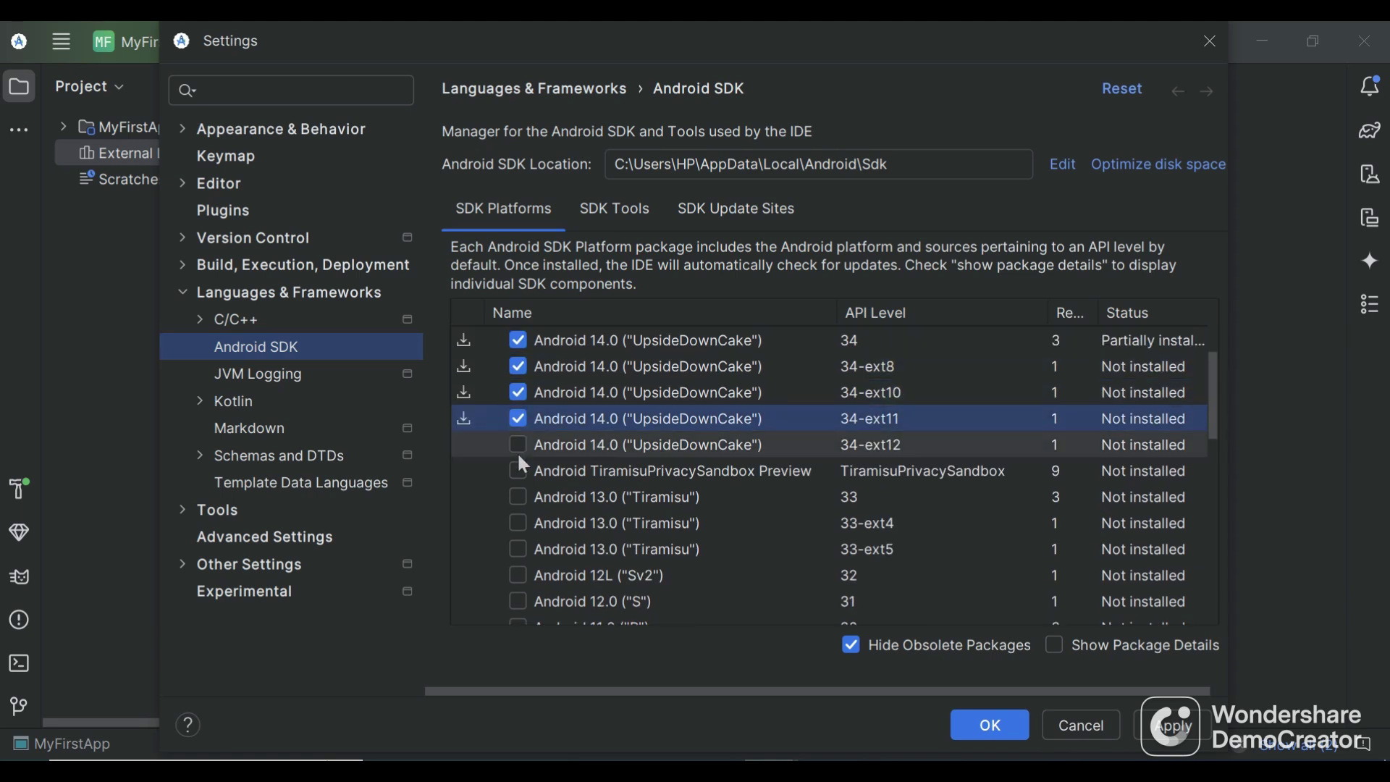
Step: Mark the TiramisuPrivacySandbox Preview, all three Android 13.0 platforms, Android 12L, 12.0 and 11.0 for installation
{"action": "left_click", "coordinate": [517, 471]}
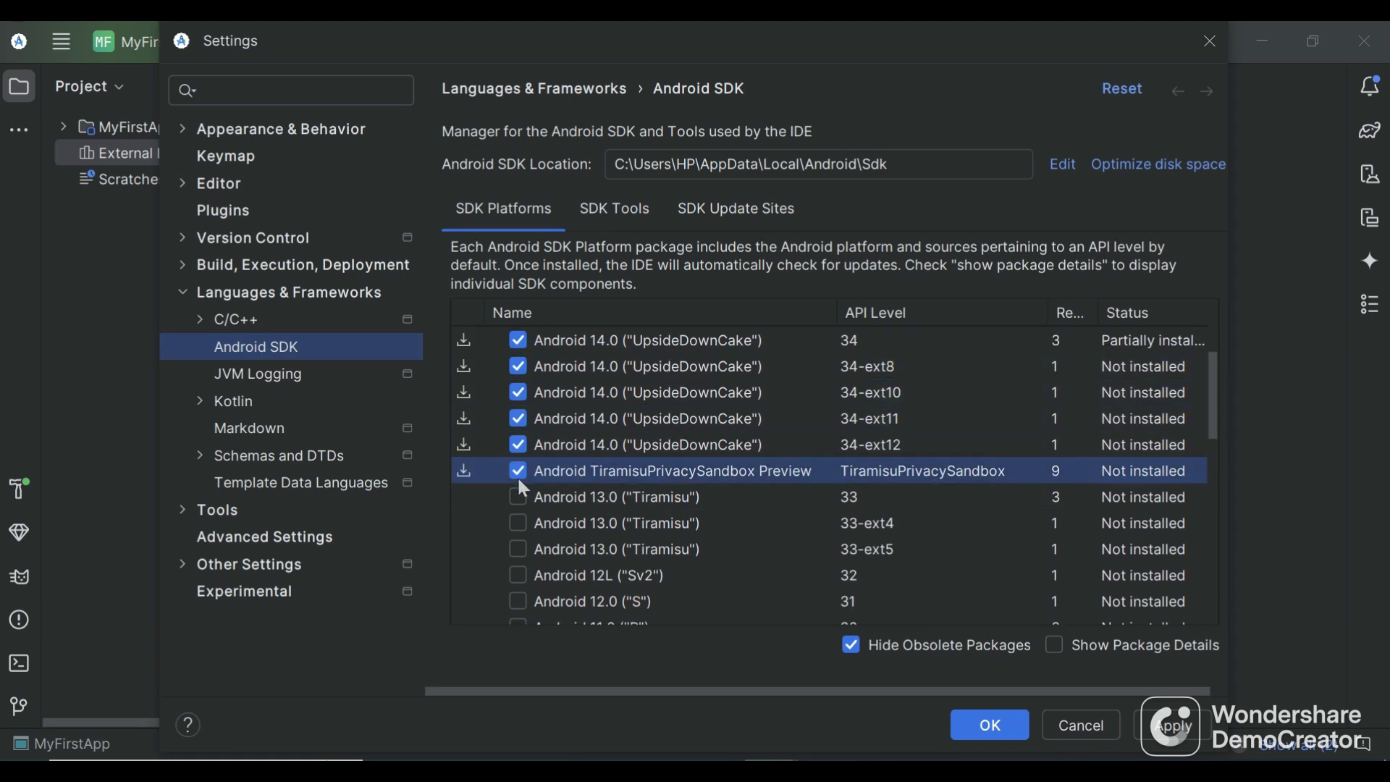
{"action": "left_click", "coordinate": [518, 498]}
{"action": "scroll", "coordinate": [518, 501], "scroll_direction": "down", "scroll_amount": 1}
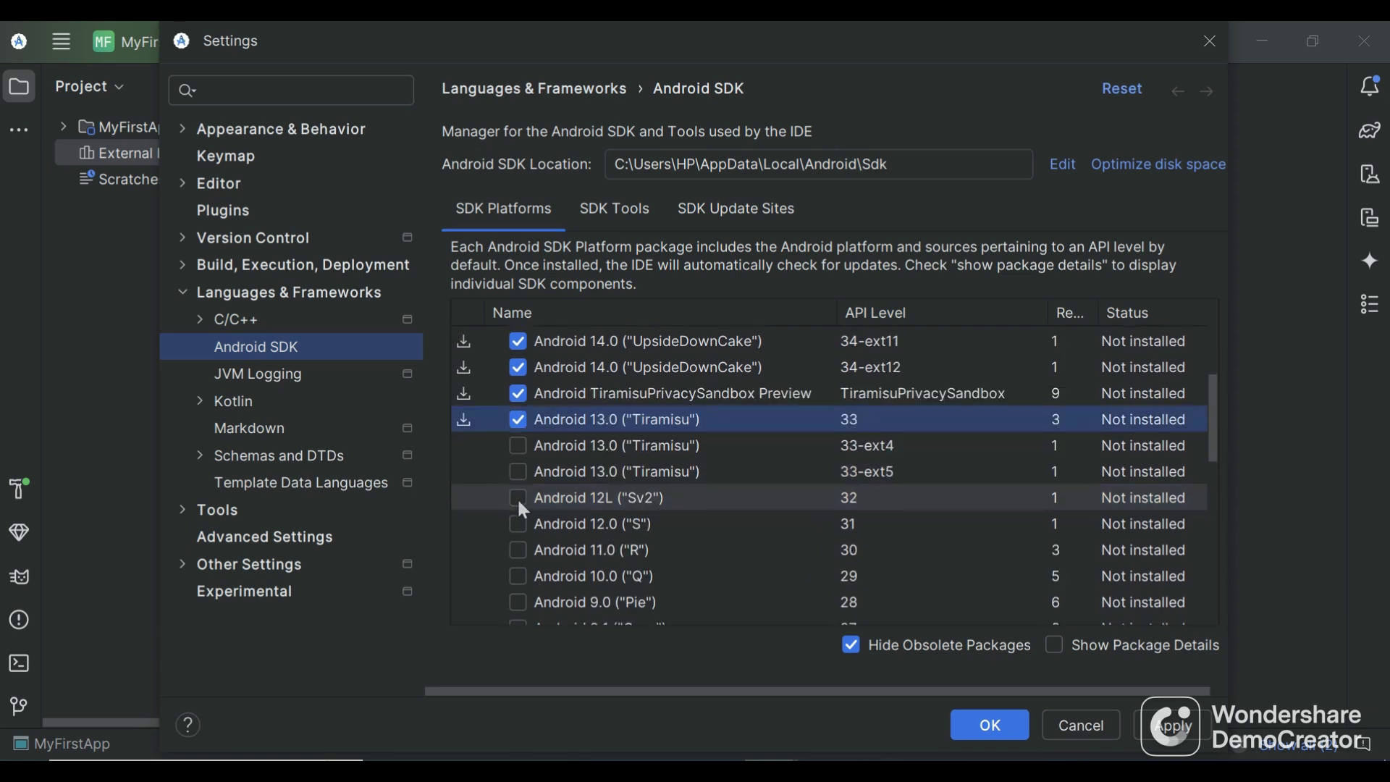
{"action": "left_click", "coordinate": [517, 443]}
{"action": "left_click", "coordinate": [518, 470]}
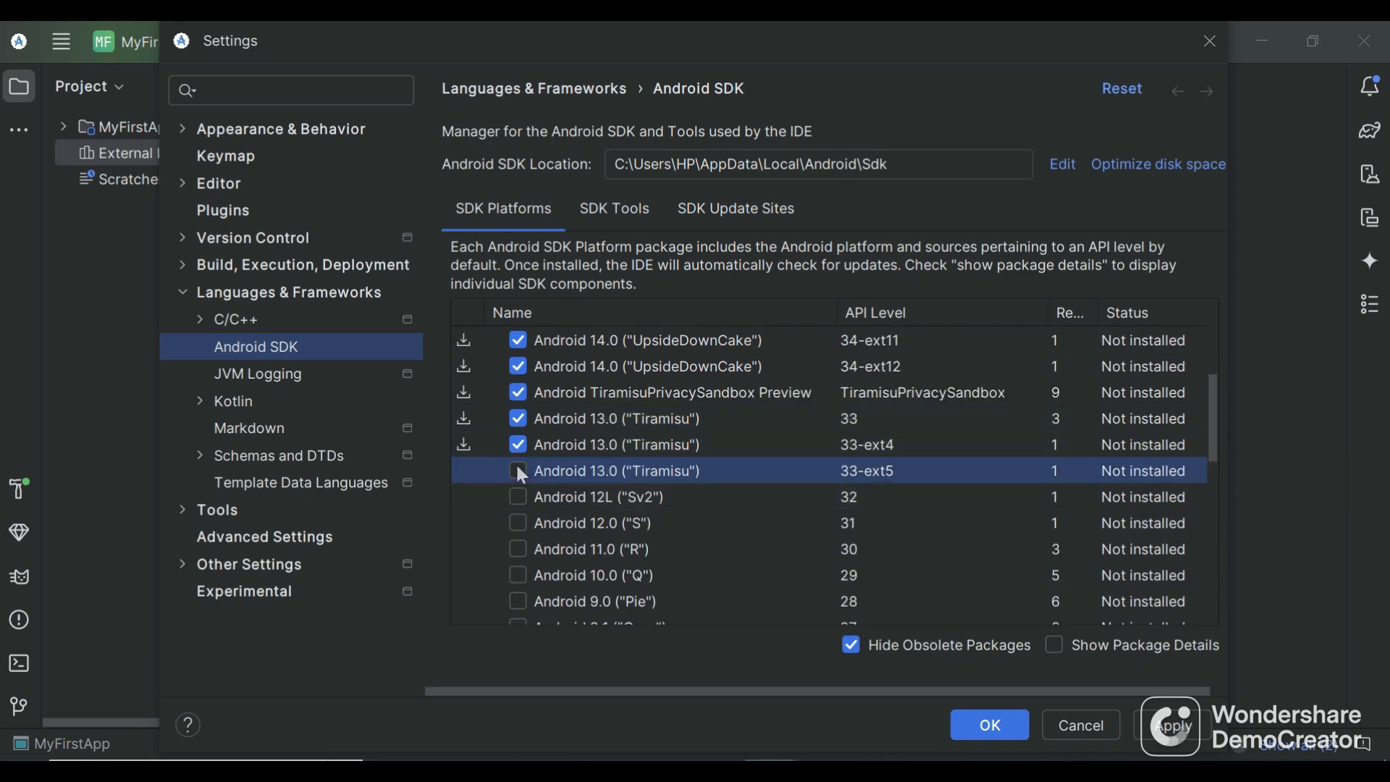
{"action": "left_click", "coordinate": [517, 498]}
{"action": "left_click", "coordinate": [518, 523]}
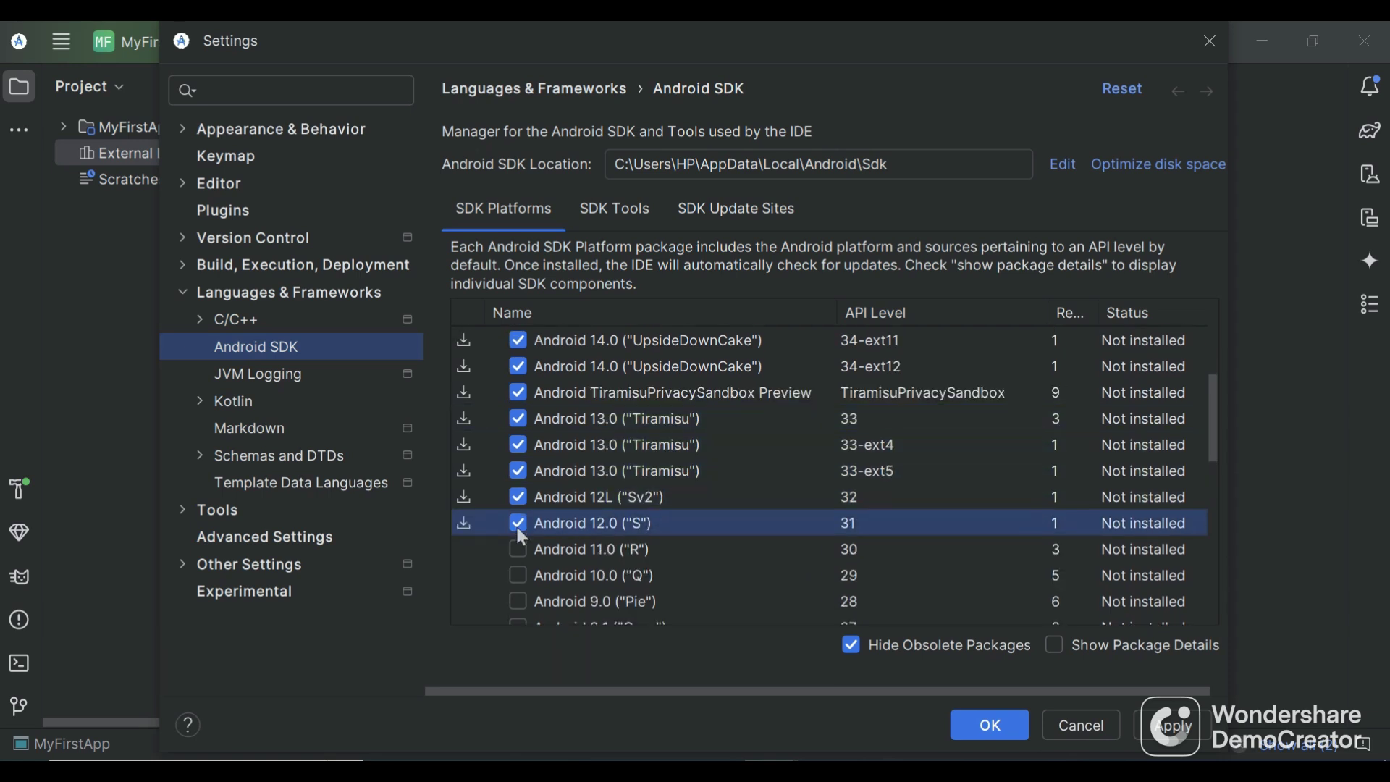
{"action": "left_click", "coordinate": [518, 549]}
Step: Mark every SDK platform from Android 10.0 (API 29) down to Android 6.0 (API 23) for installation
{"action": "scroll", "coordinate": [517, 549], "scroll_direction": "down", "scroll_amount": 2}
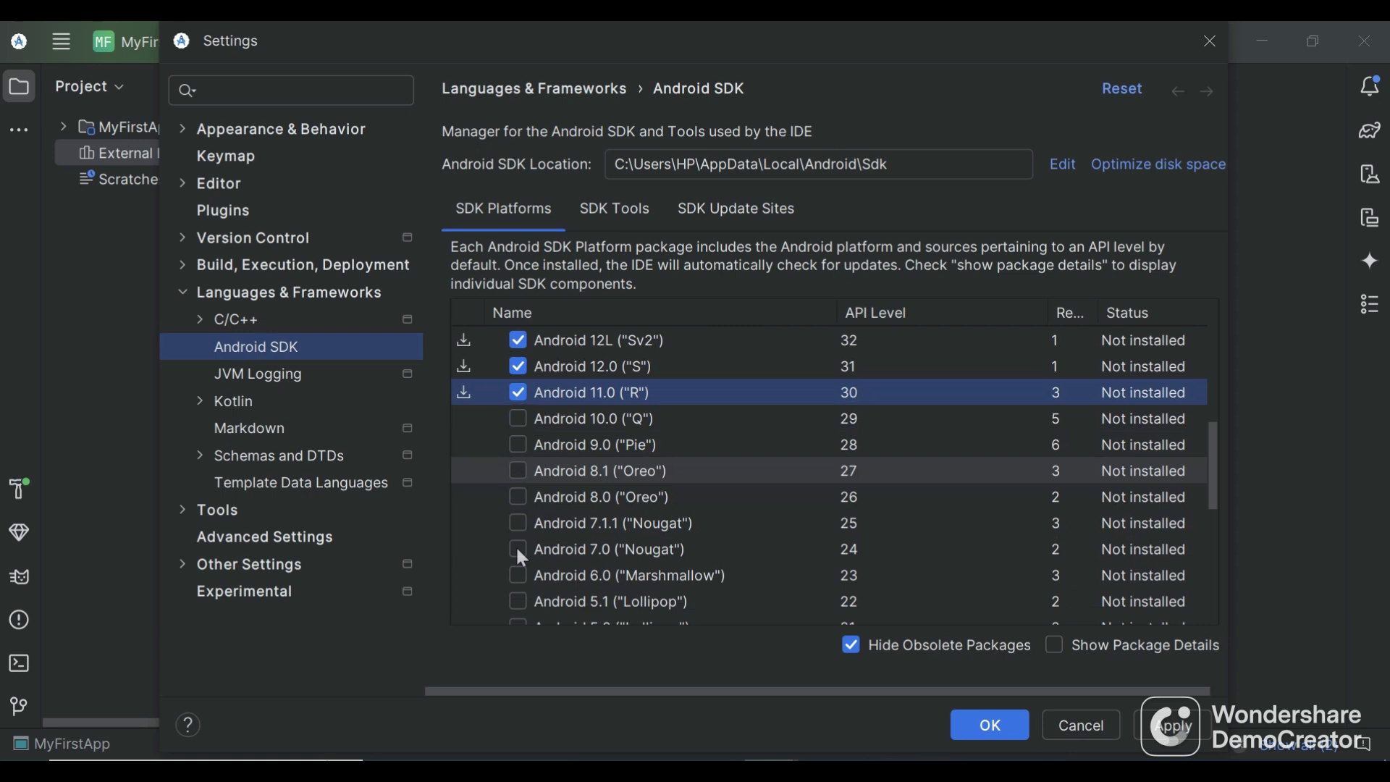
{"action": "left_click", "coordinate": [517, 419]}
{"action": "left_click", "coordinate": [517, 445]}
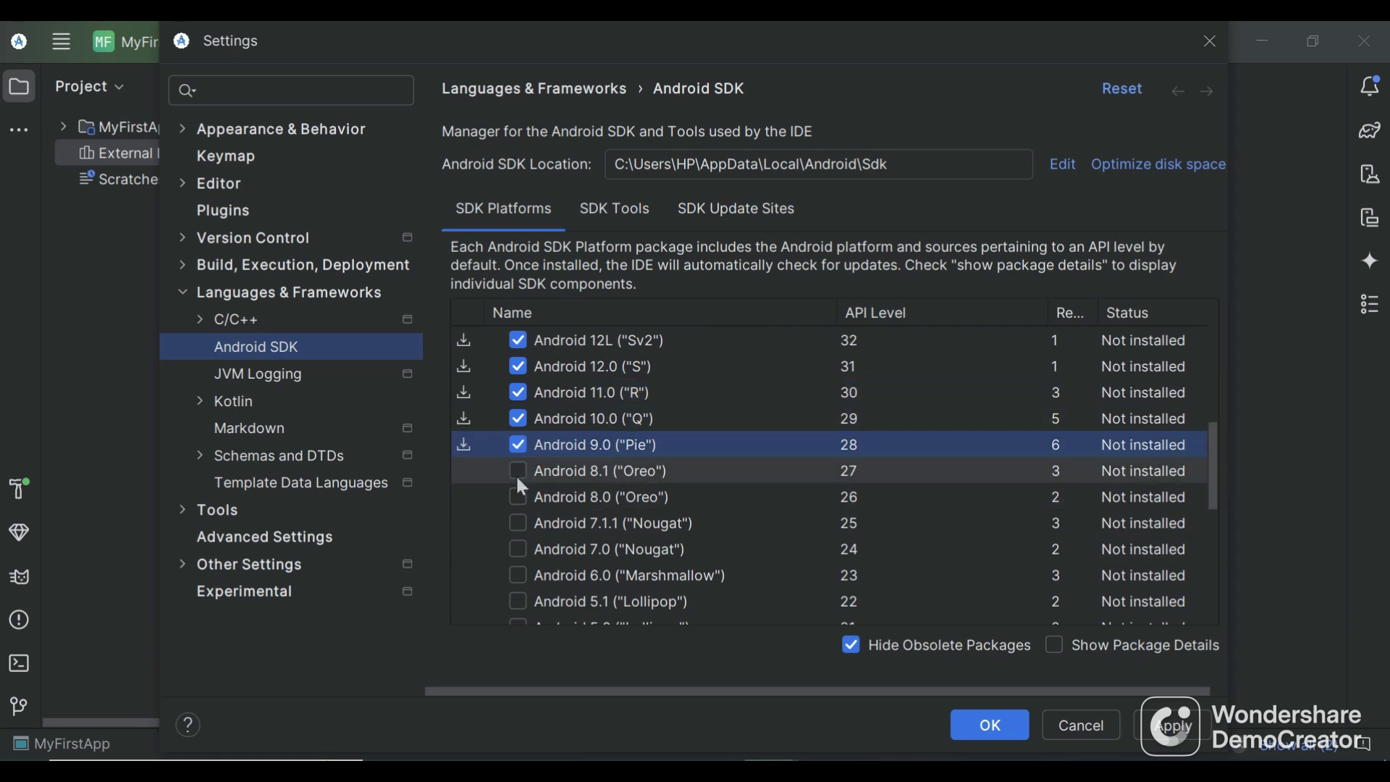
{"action": "left_click", "coordinate": [517, 472]}
{"action": "left_click", "coordinate": [518, 498]}
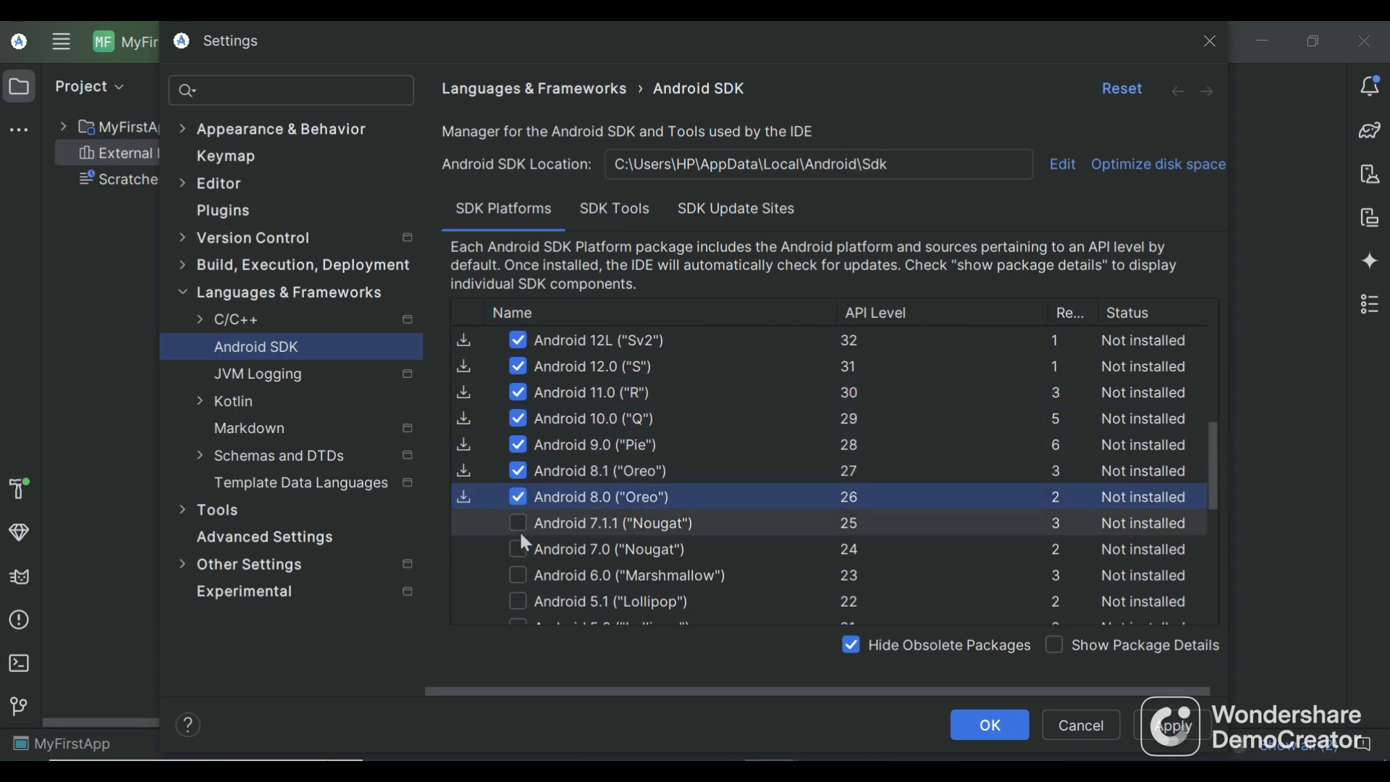
{"action": "left_click", "coordinate": [518, 524]}
{"action": "left_click", "coordinate": [517, 549]}
{"action": "left_click", "coordinate": [517, 576]}
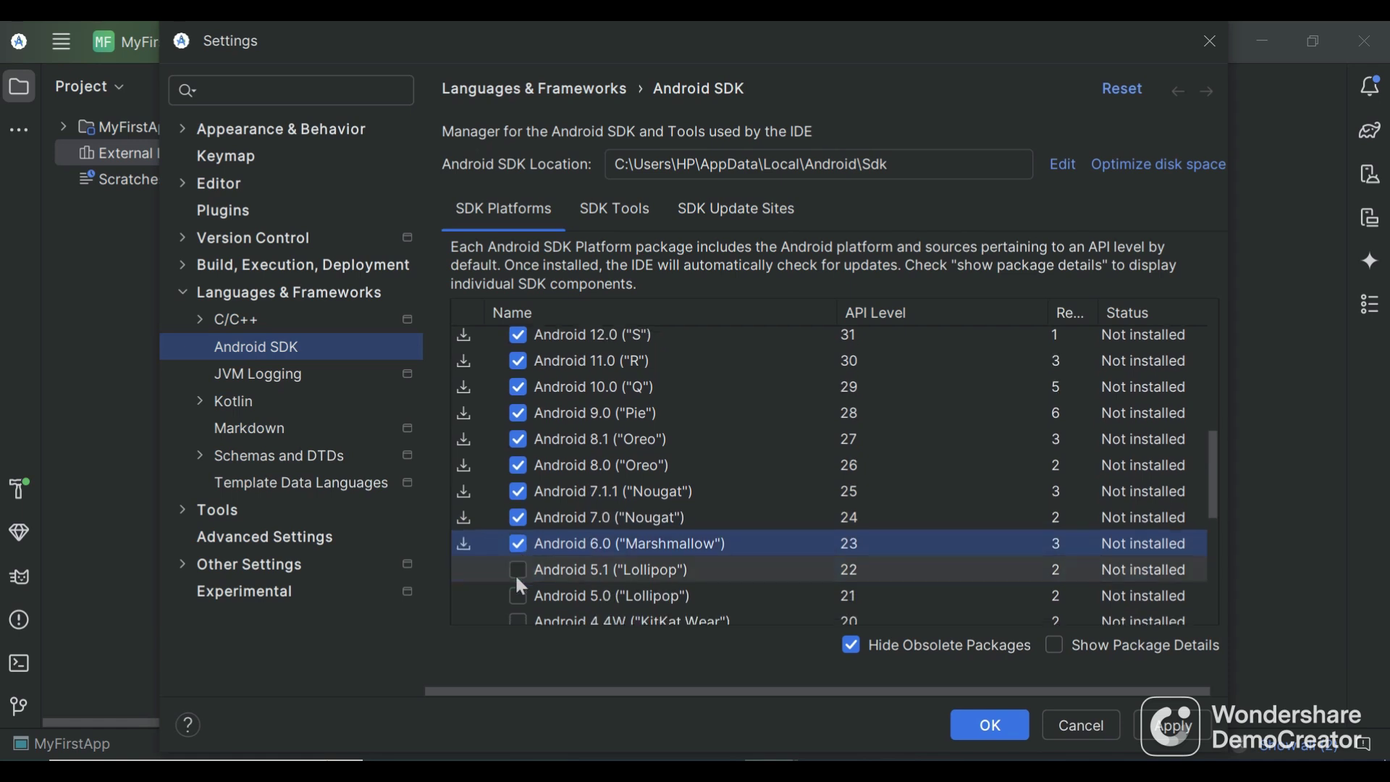
Step: Mark every SDK platform from Android 5.1 (API 22) down to Android 4.1 (API 16) for installation
{"action": "scroll", "coordinate": [516, 576], "scroll_direction": "down", "scroll_amount": 3}
{"action": "left_click", "coordinate": [518, 366]}
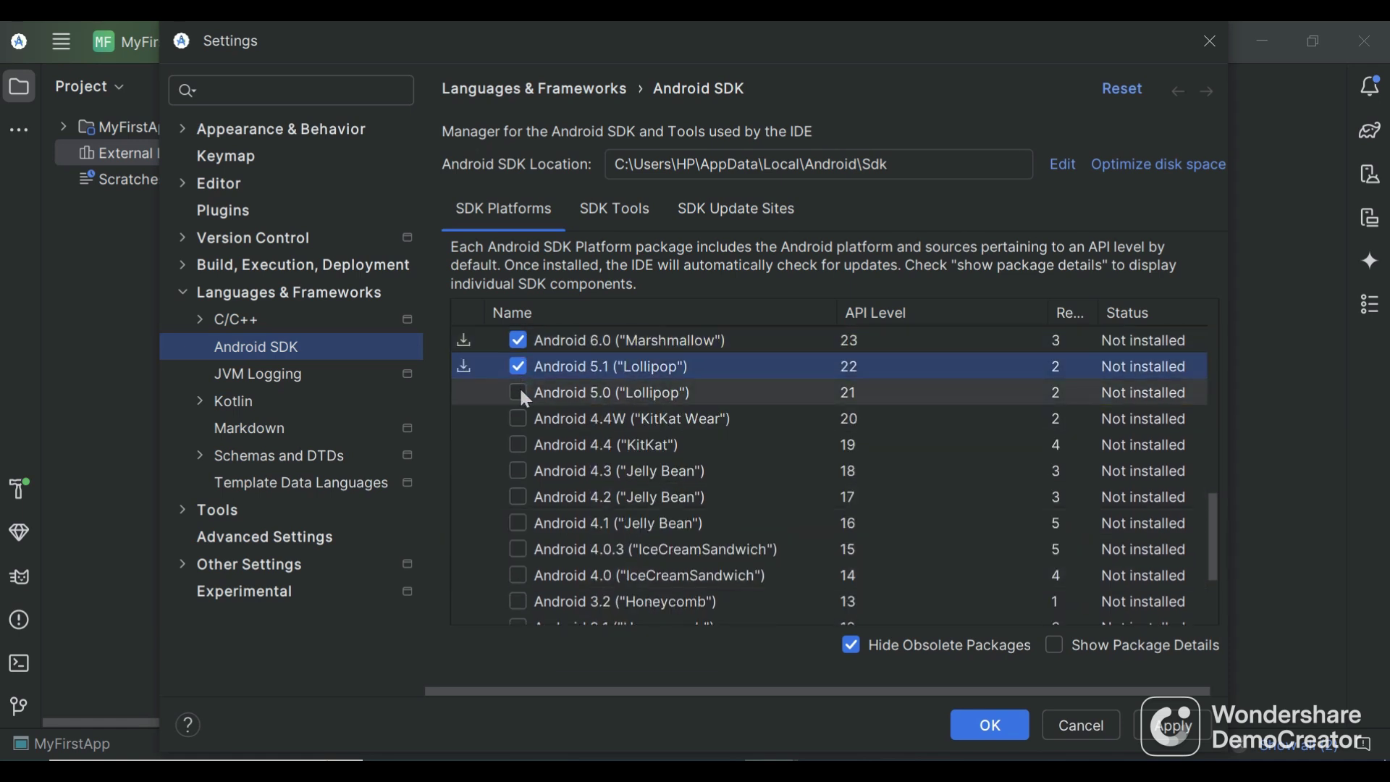
{"action": "left_click", "coordinate": [519, 392]}
{"action": "left_click", "coordinate": [518, 418]}
{"action": "left_click", "coordinate": [519, 444]}
{"action": "left_click", "coordinate": [519, 471]}
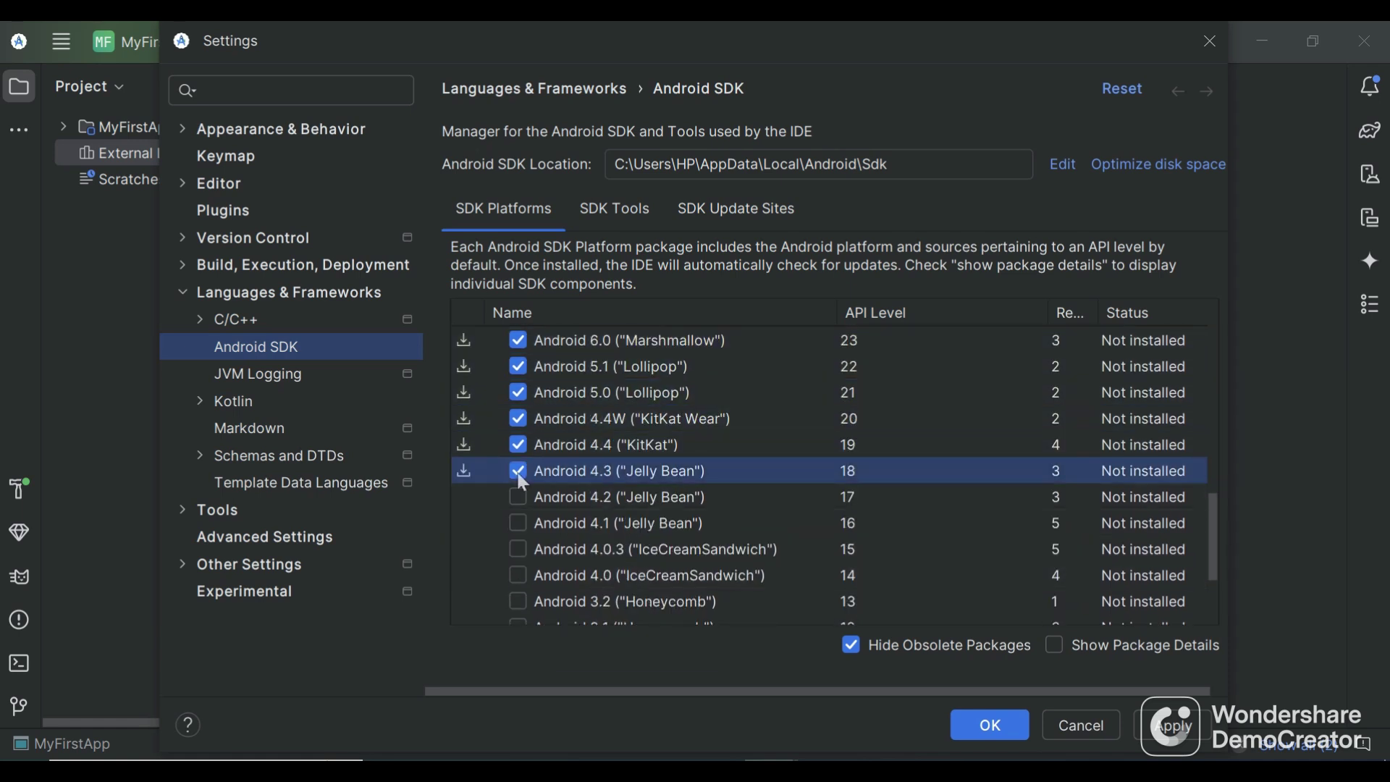
{"action": "left_click", "coordinate": [519, 497]}
{"action": "left_click", "coordinate": [519, 523]}
Step: Mark every SDK platform from Android 4.0.3 (API 15) down to Android 2.1 (API 7) for installation
{"action": "scroll", "coordinate": [521, 523], "scroll_direction": "down", "scroll_amount": 3}
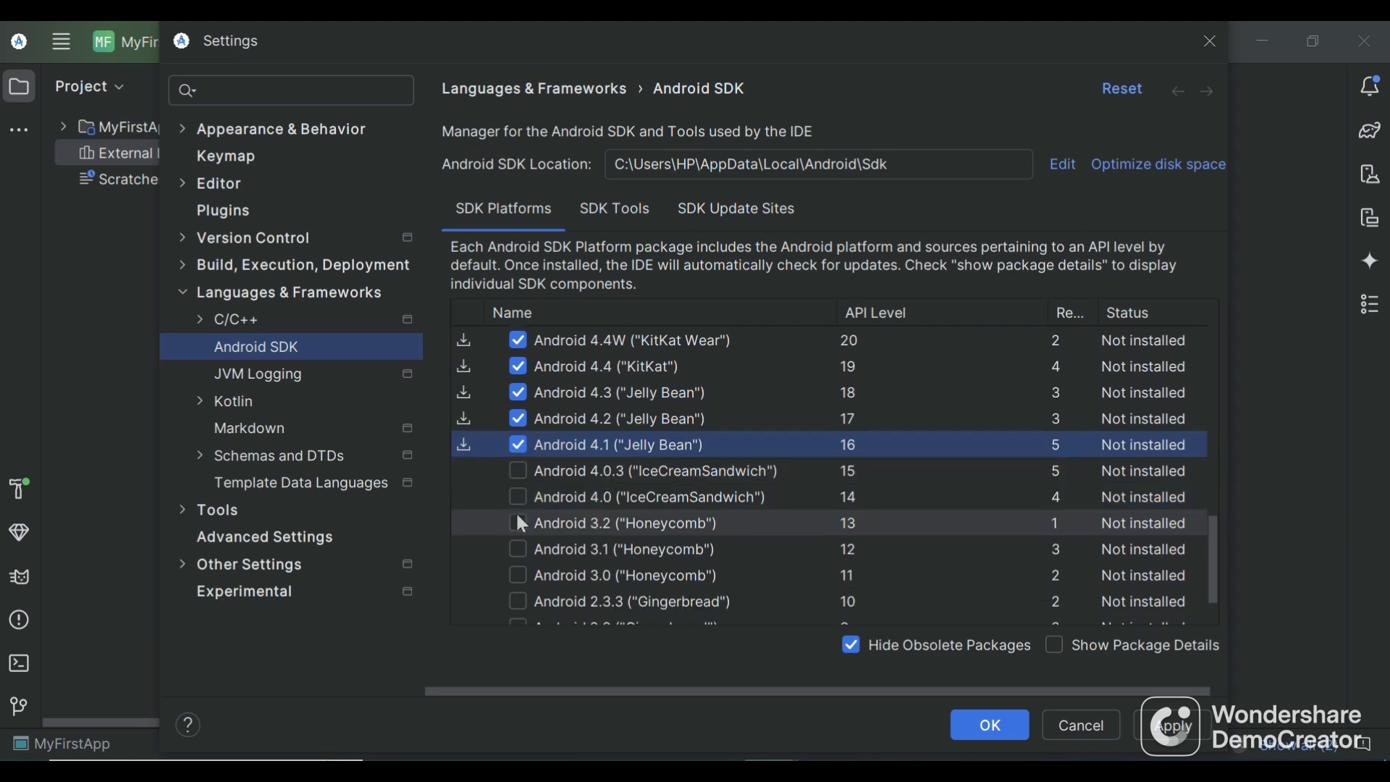
{"action": "left_click", "coordinate": [518, 476]}
{"action": "left_click", "coordinate": [518, 497]}
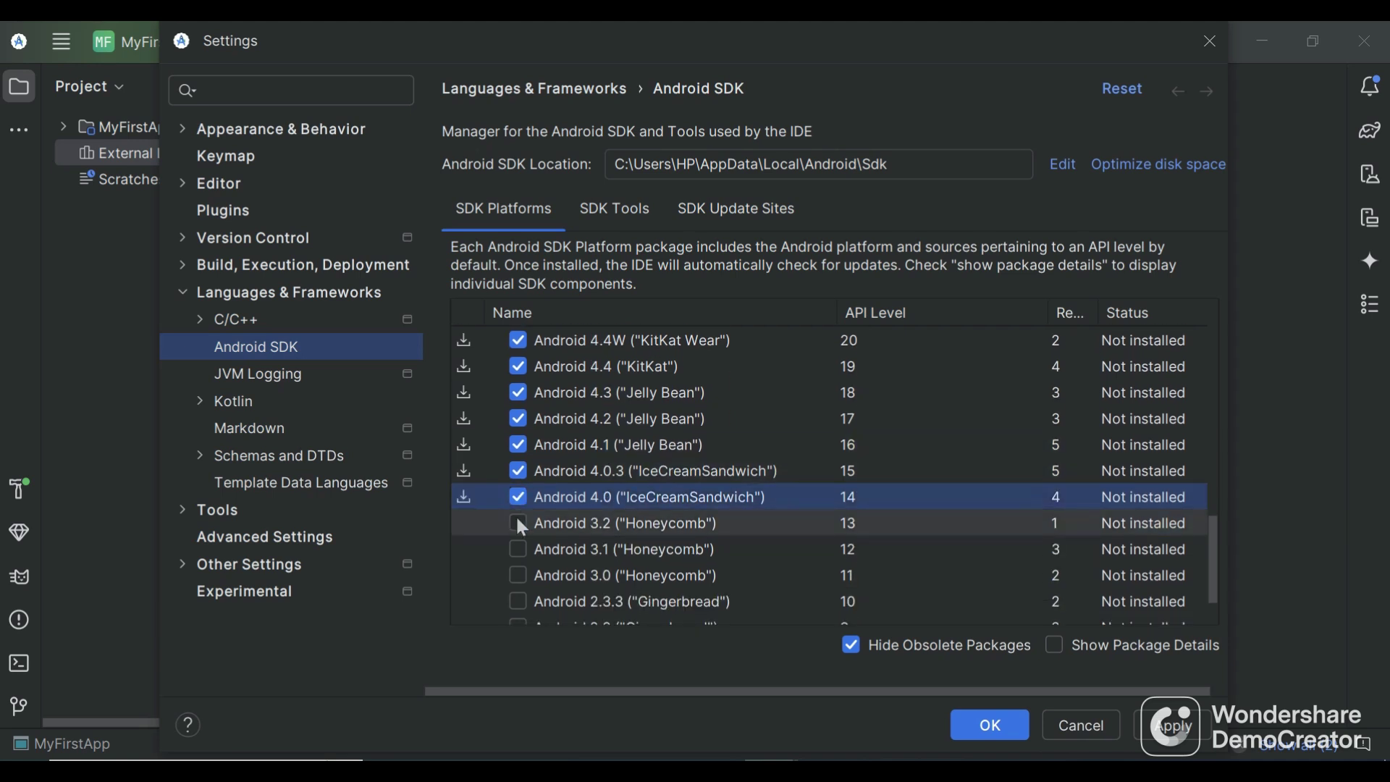
{"action": "left_click", "coordinate": [518, 522]}
{"action": "left_click", "coordinate": [518, 549]}
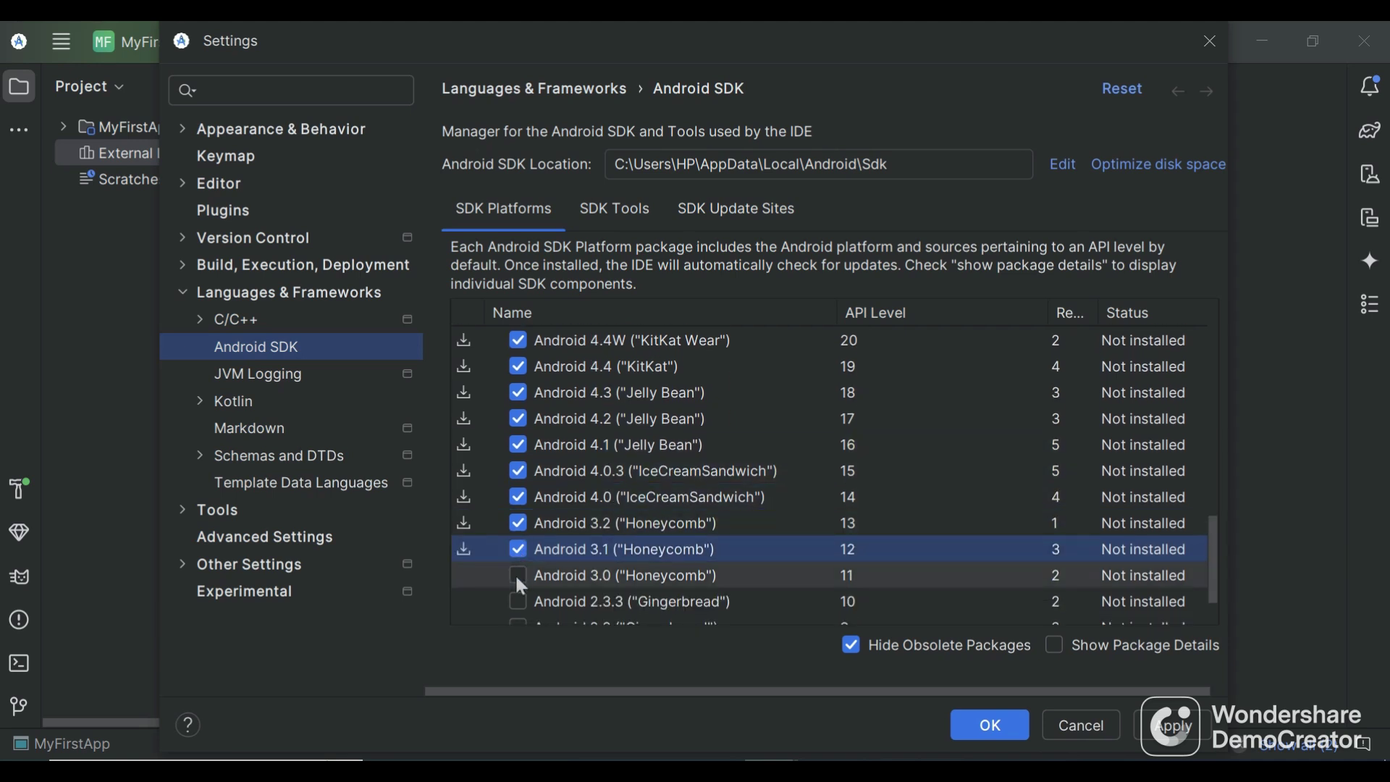
{"action": "left_click", "coordinate": [519, 576]}
{"action": "left_click", "coordinate": [518, 601]}
{"action": "scroll", "coordinate": [518, 609], "scroll_direction": "down", "scroll_amount": 3}
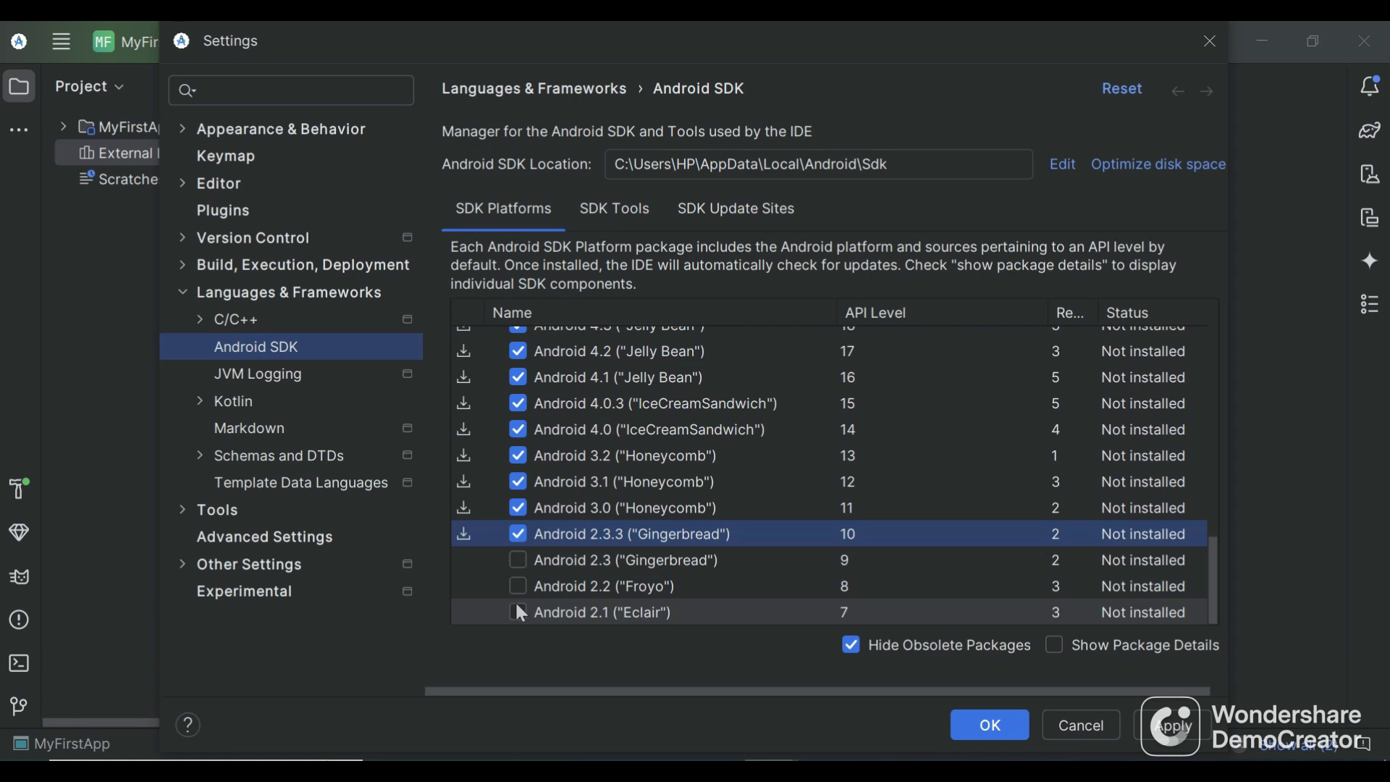
{"action": "left_click", "coordinate": [518, 559]}
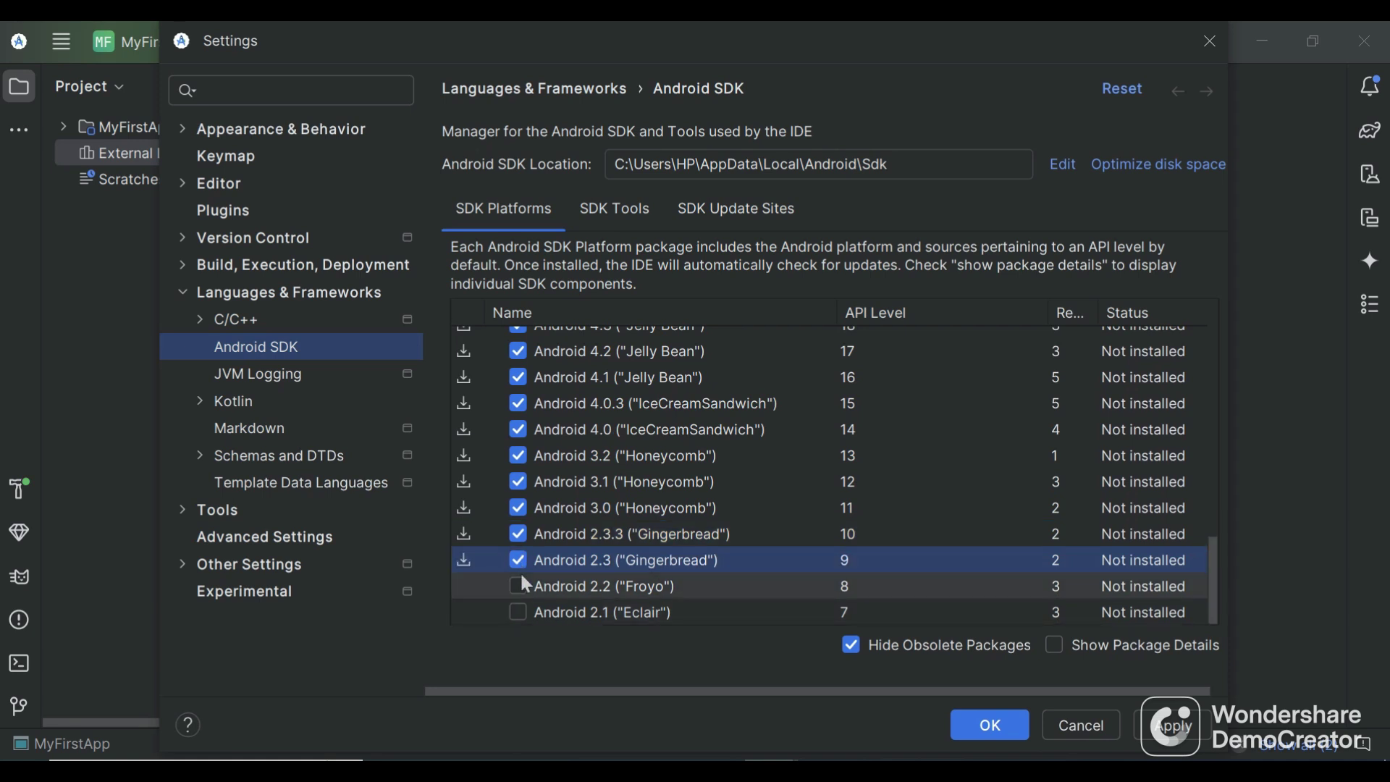
{"action": "left_click", "coordinate": [519, 587]}
{"action": "left_click", "coordinate": [517, 611]}
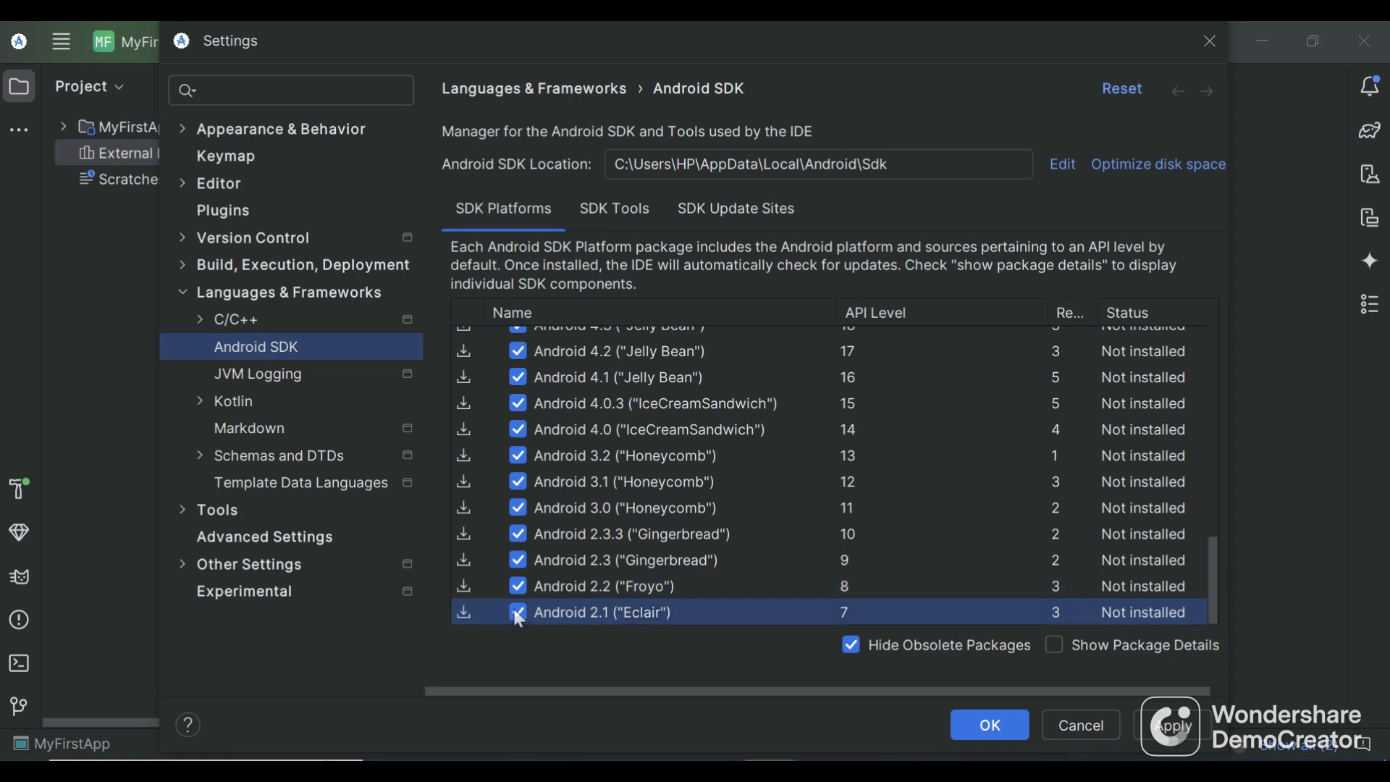
Step: Among the SDK developer tools, mark NDK, Command-line Tools, CMake, Android Auto API Simulators and Android Auto Desktop Head Unit Emulator for installation
{"action": "left_click", "coordinate": [600, 207]}
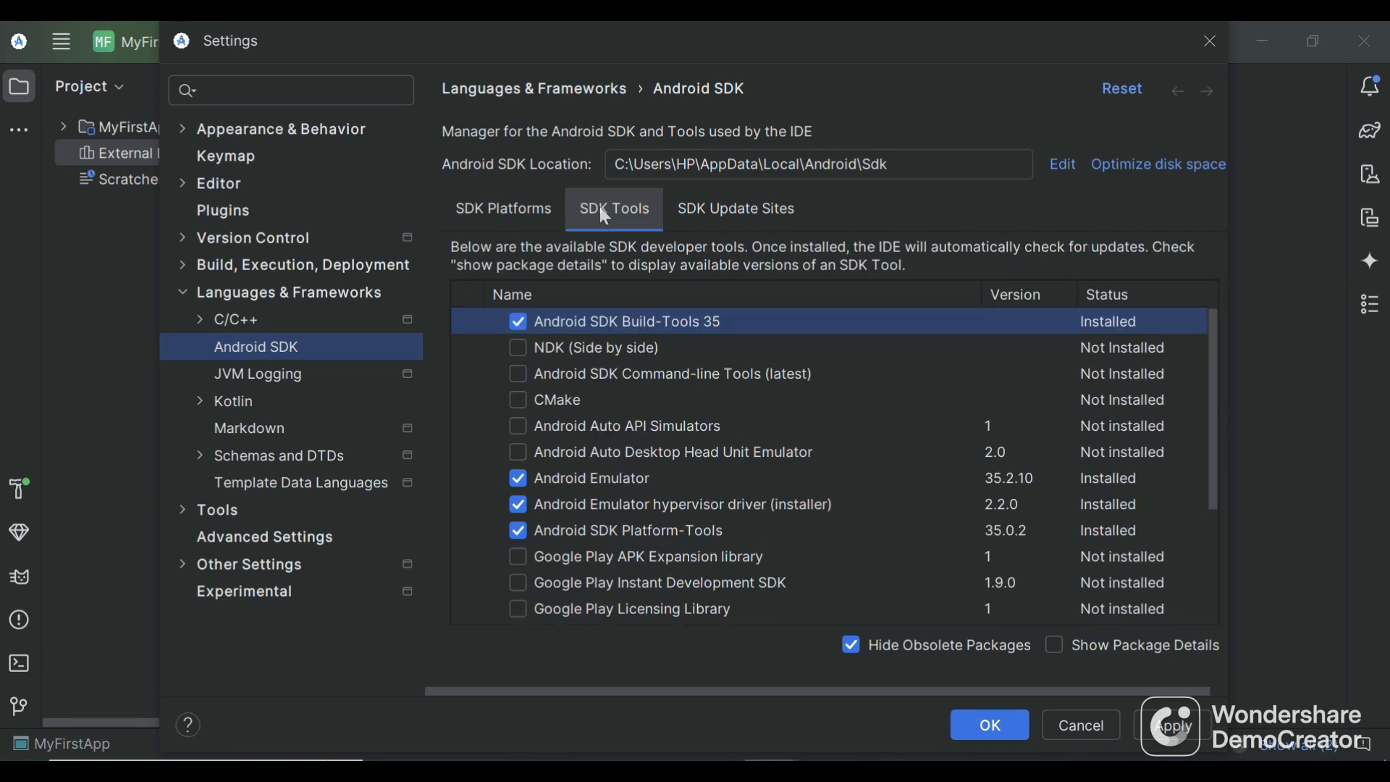
{"action": "left_click", "coordinate": [518, 347]}
{"action": "left_click", "coordinate": [517, 372]}
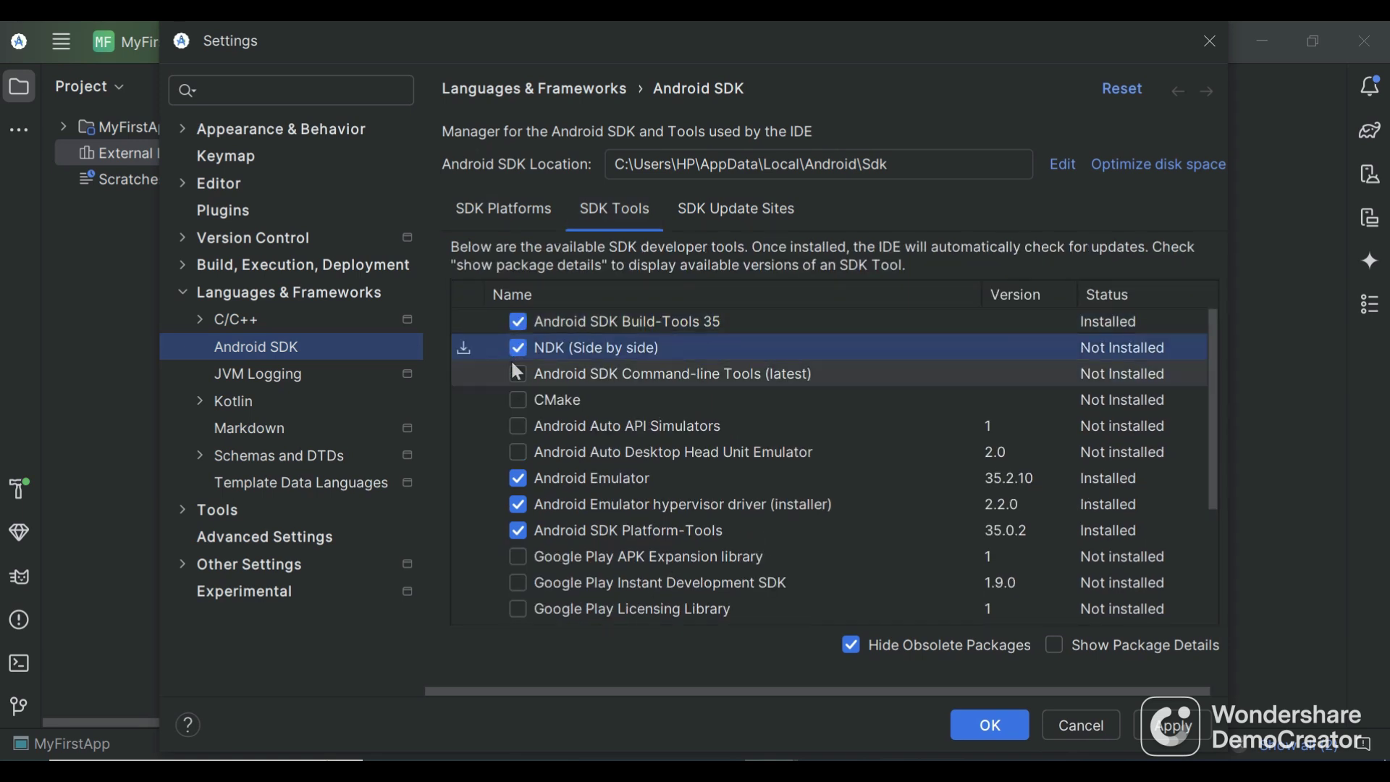
{"action": "left_click", "coordinate": [517, 400]}
{"action": "left_click", "coordinate": [517, 426]}
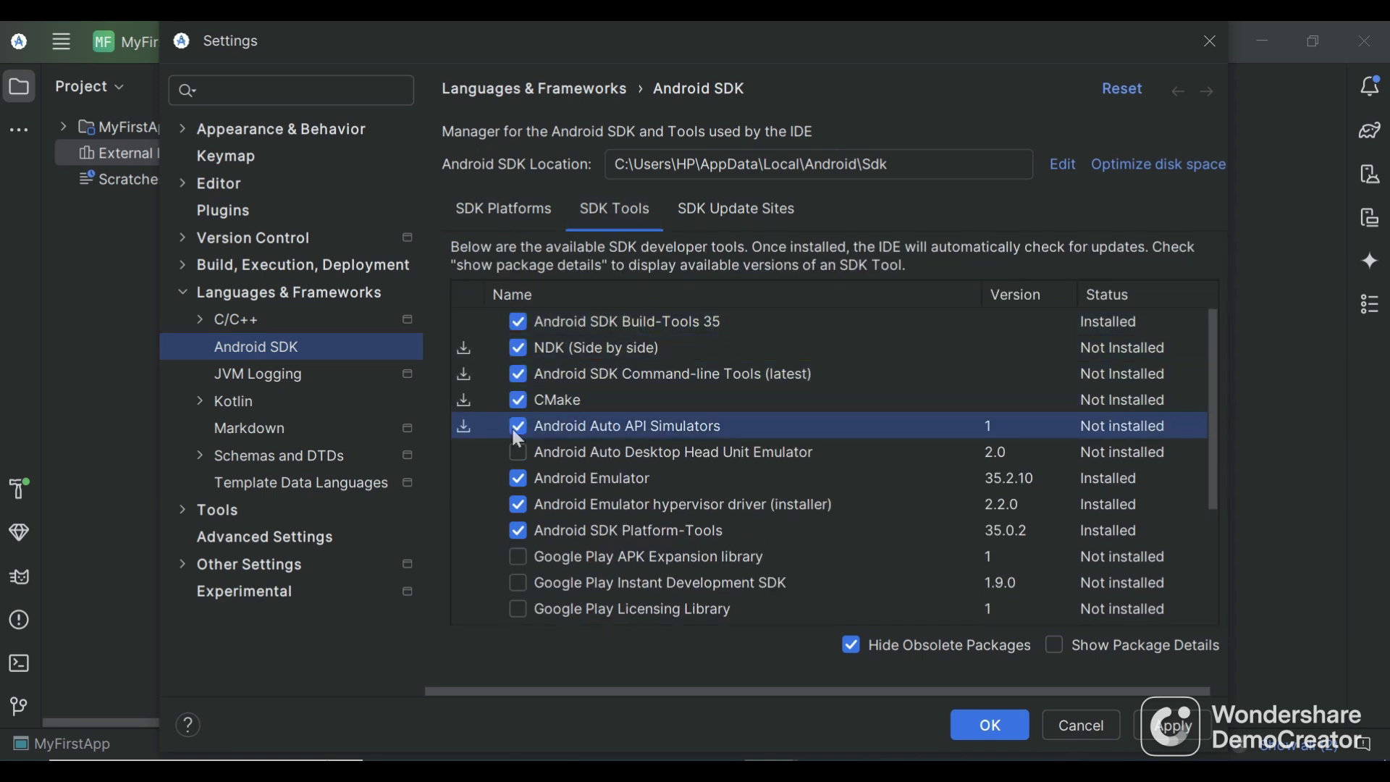
{"action": "left_click", "coordinate": [517, 453]}
Step: Mark the Google Play APK Expansion library, Instant Development SDK, Licensing Library and services, plus Google USB Driver and Web Driver, for installation
{"action": "scroll", "coordinate": [514, 445], "scroll_direction": "down", "scroll_amount": 3}
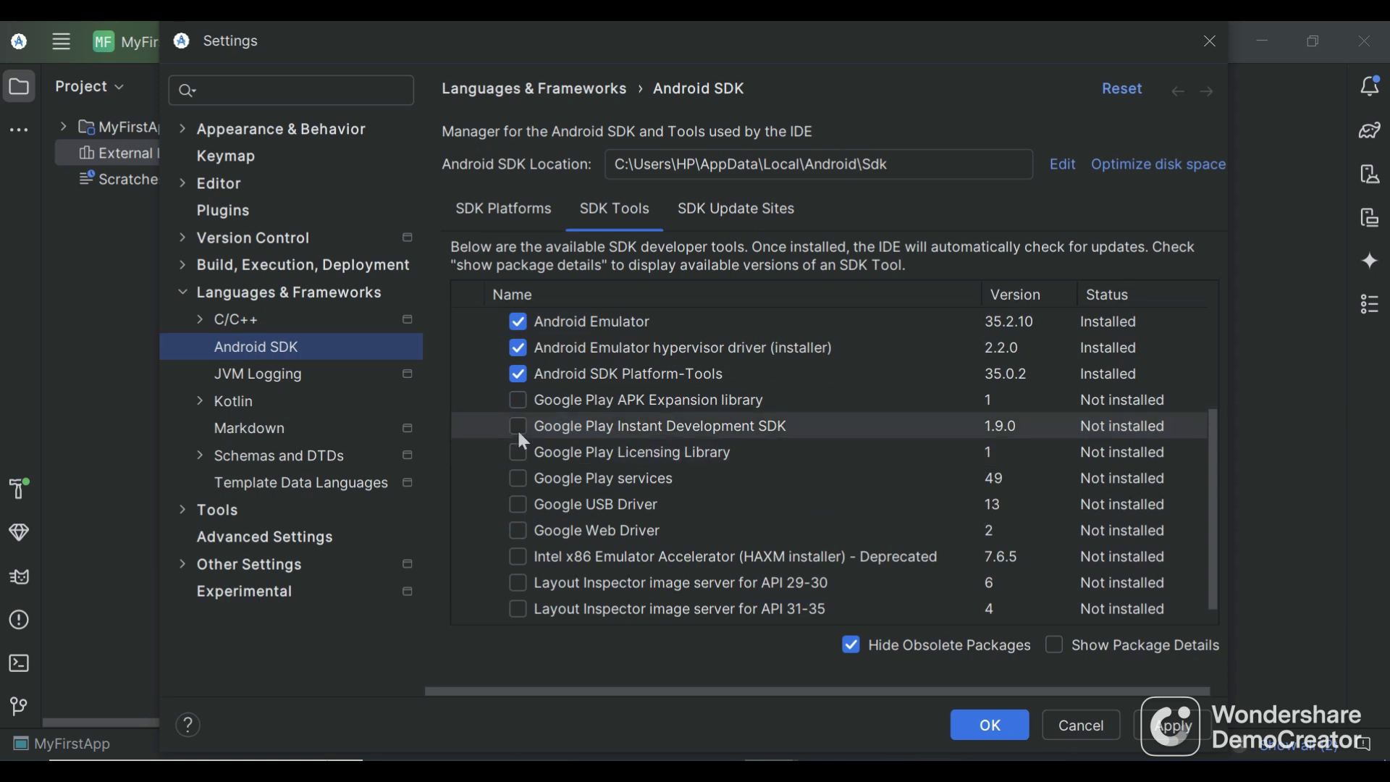
{"action": "left_click", "coordinate": [522, 398]}
{"action": "left_click", "coordinate": [517, 428]}
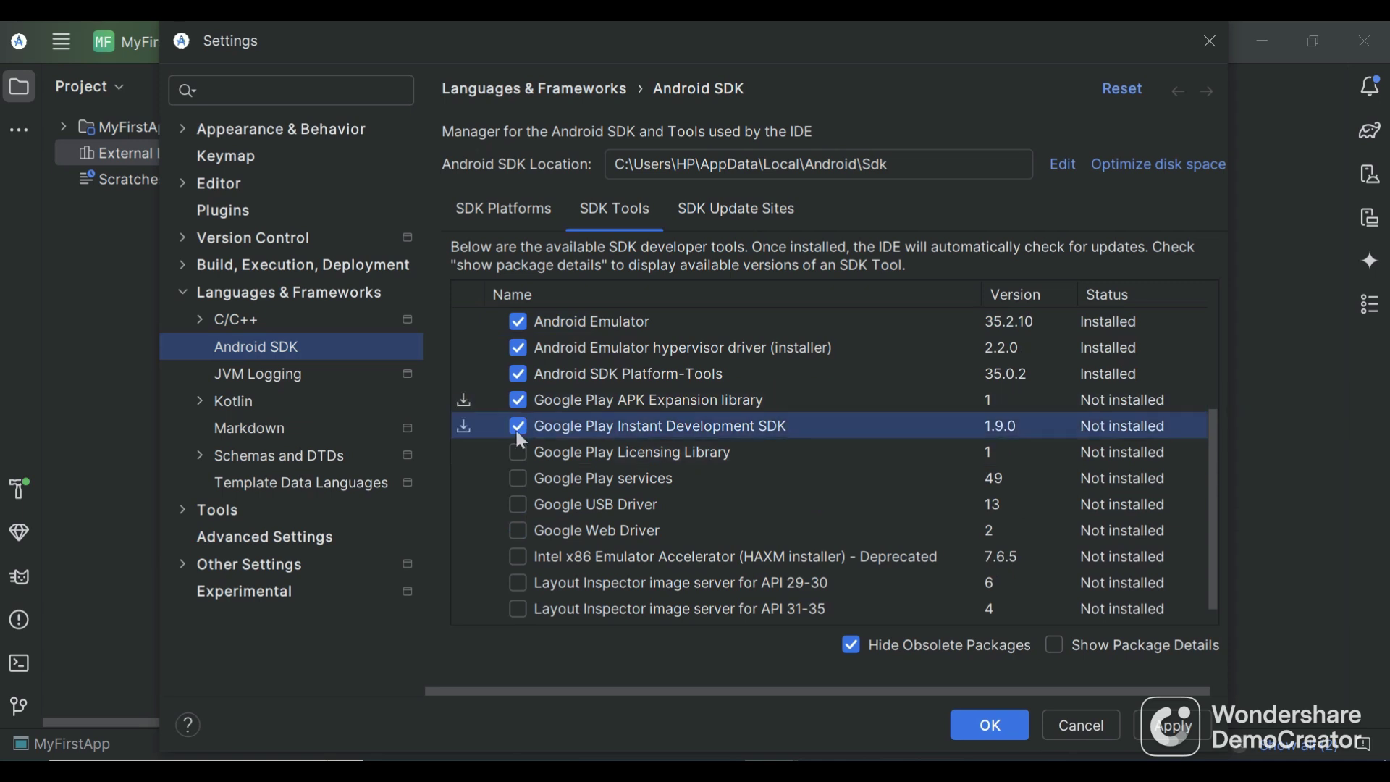
{"action": "left_click", "coordinate": [518, 453]}
{"action": "left_click", "coordinate": [518, 478]}
{"action": "left_click", "coordinate": [518, 505]}
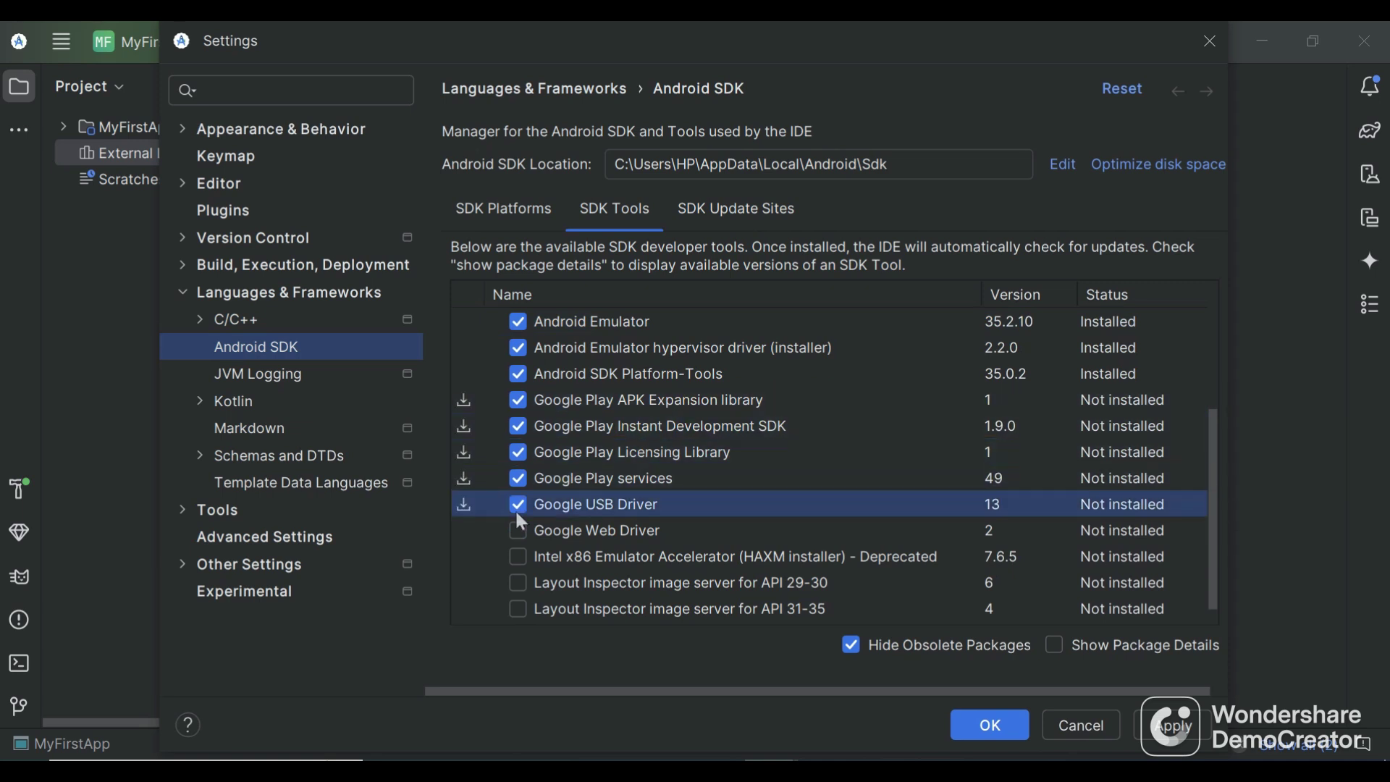
{"action": "left_click", "coordinate": [518, 532]}
Step: Mark the Intel x86 Emulator Accelerator and the Layout Inspector image servers for API 29-30, 31-35 and S for installation
{"action": "left_click", "coordinate": [519, 557]}
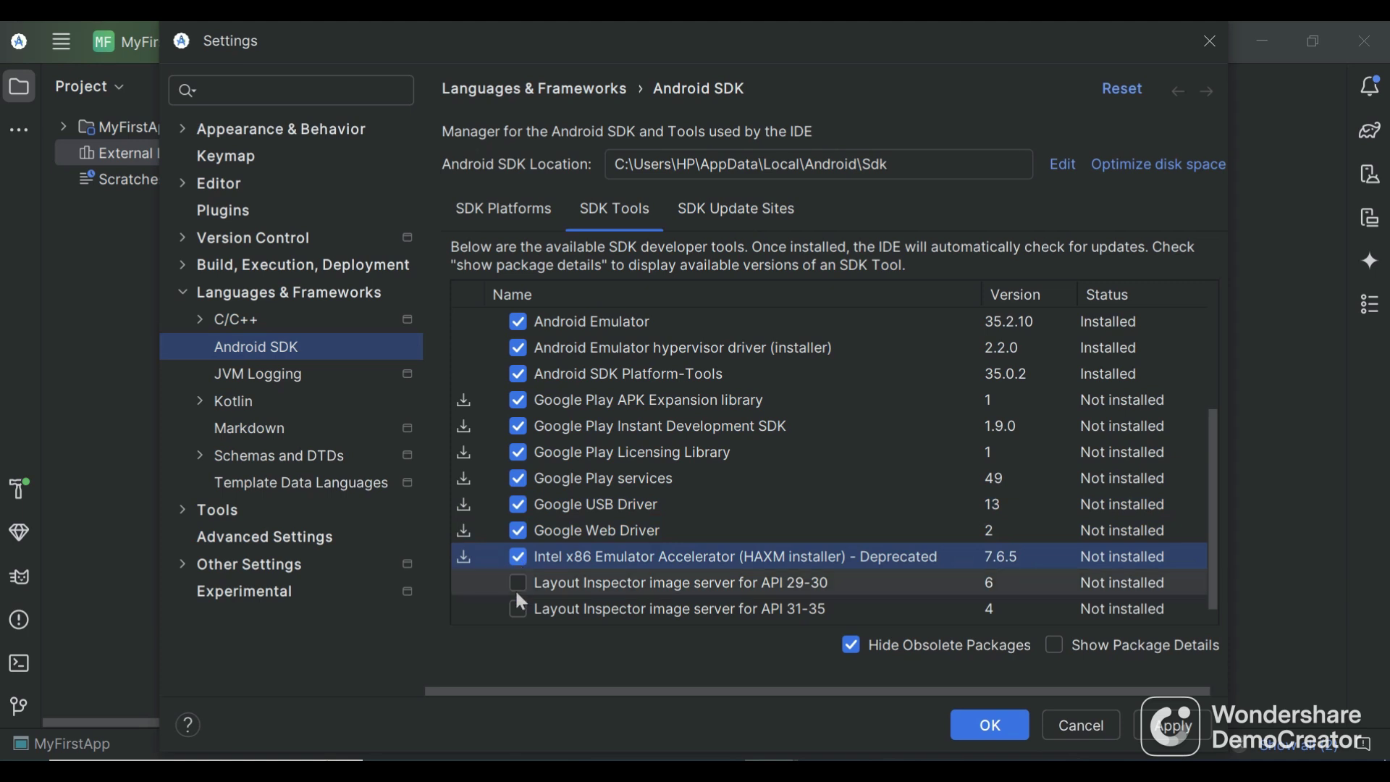
{"action": "left_click", "coordinate": [518, 583]}
{"action": "left_click", "coordinate": [518, 610]}
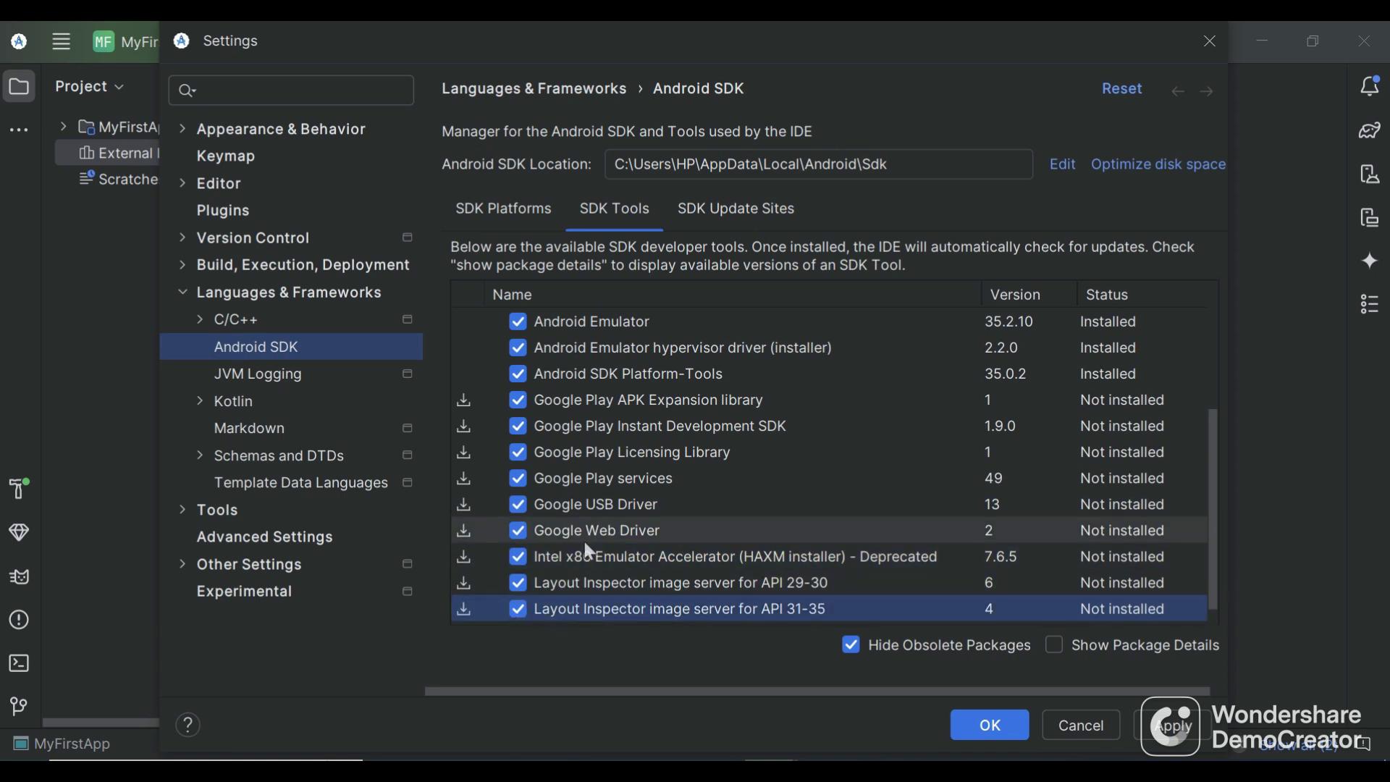
{"action": "scroll", "coordinate": [584, 537], "scroll_direction": "down", "scroll_amount": 1}
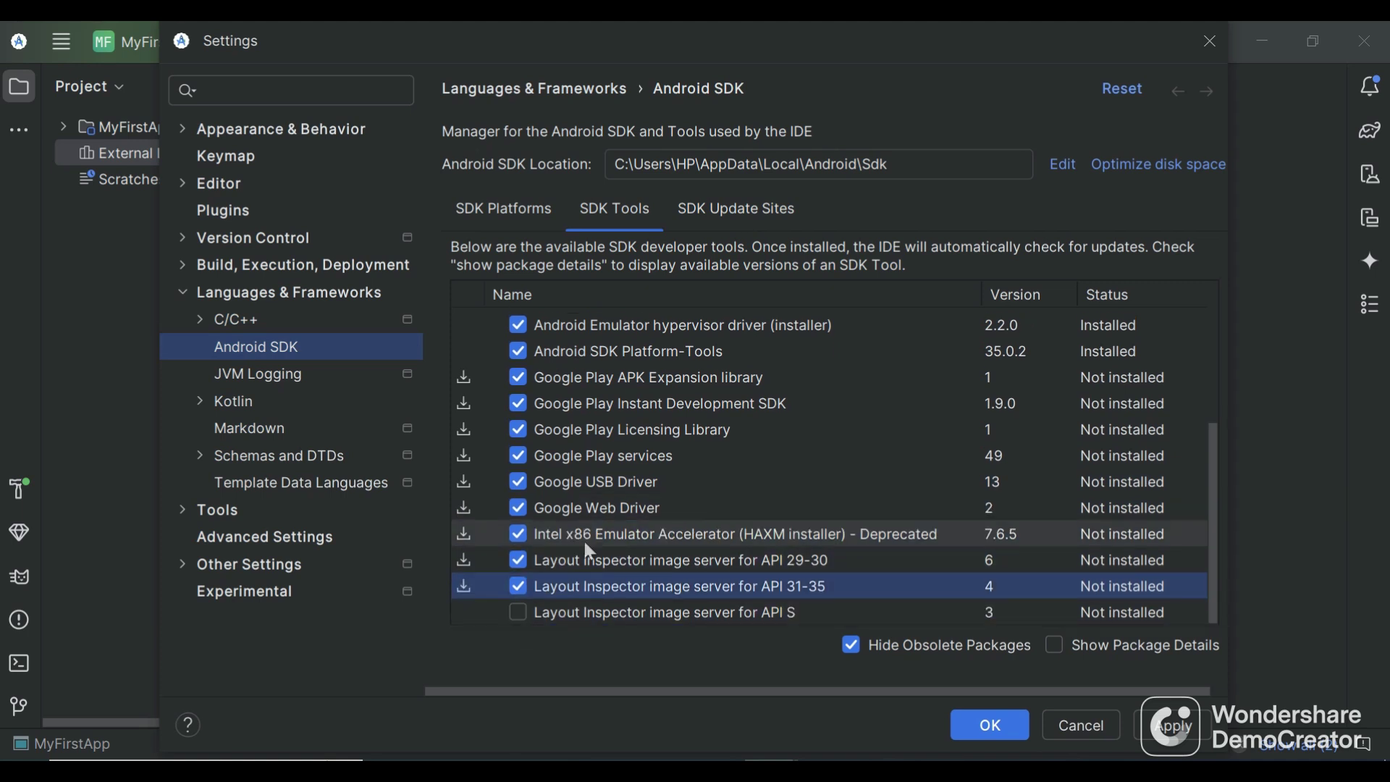
{"action": "left_click", "coordinate": [520, 612]}
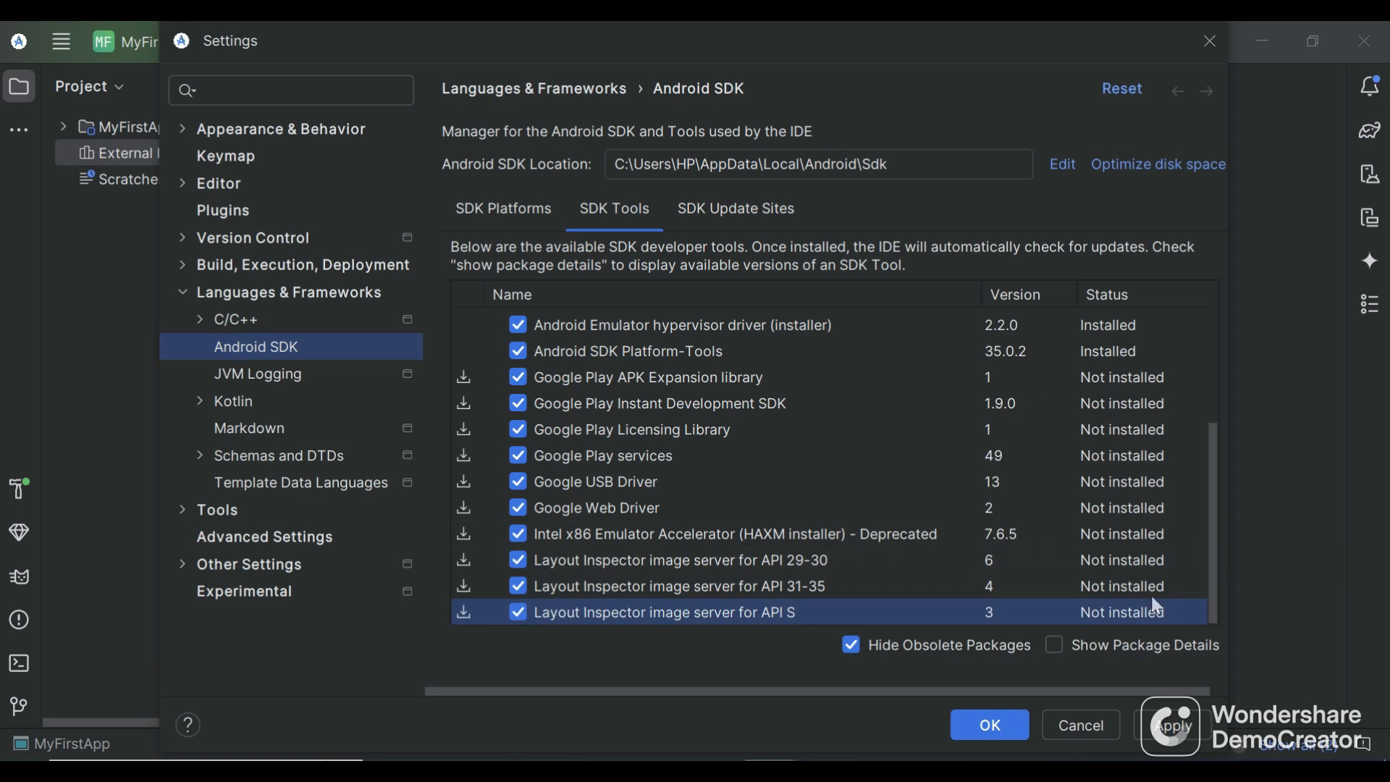
Step: Apply the selected SDK changes, accept the android-sdk-preview-license and start the component installation
{"action": "left_click", "coordinate": [1159, 732]}
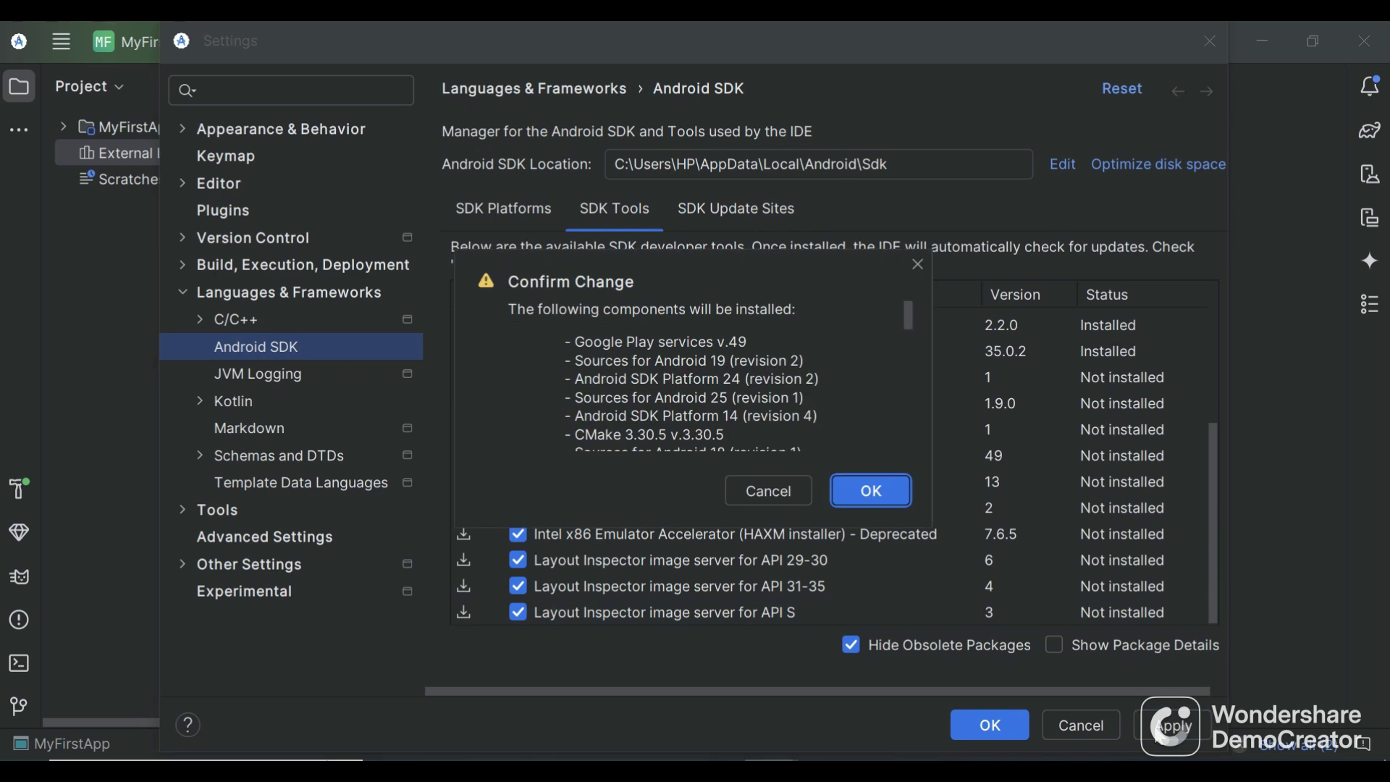
{"action": "left_click", "coordinate": [867, 487]}
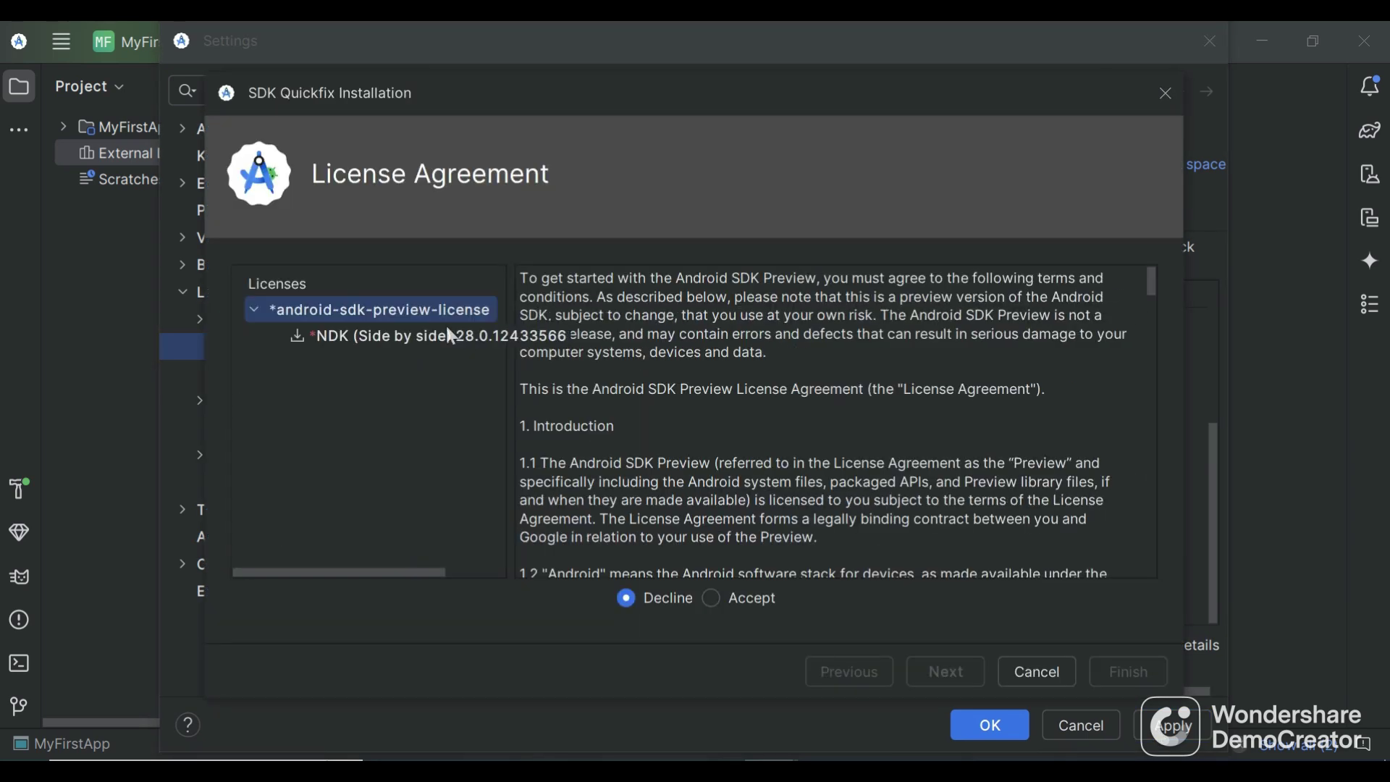
{"action": "left_click", "coordinate": [711, 603]}
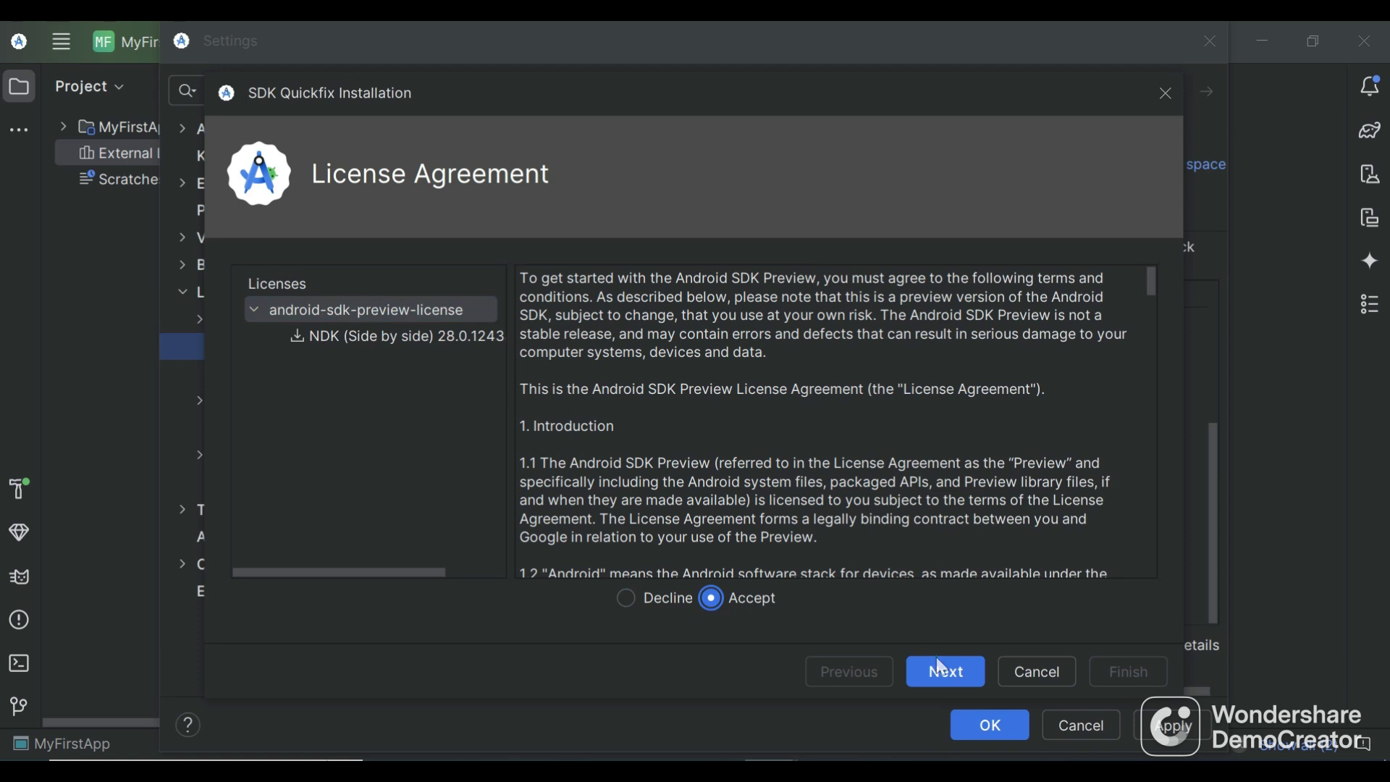
{"action": "left_click", "coordinate": [953, 673]}
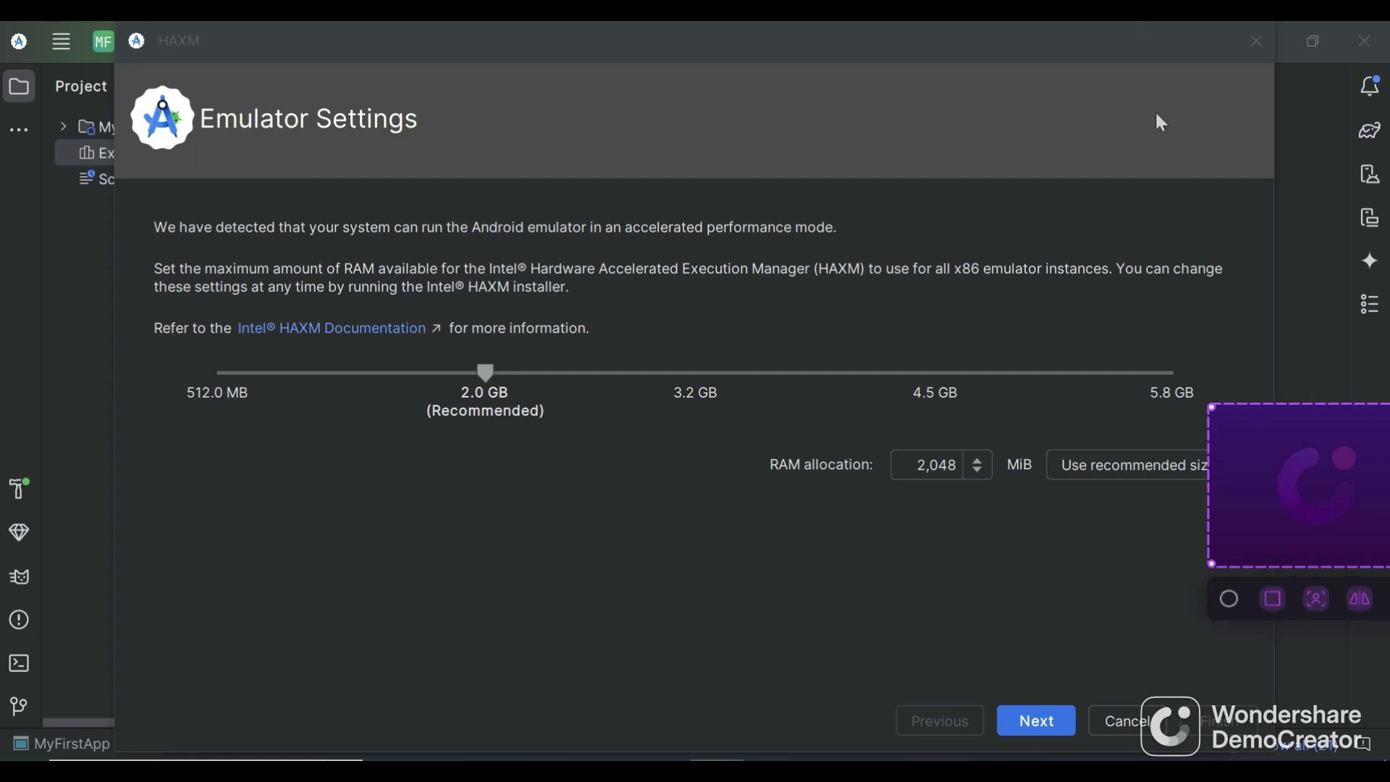
Step: Install HAXM with the recommended 2.0 GB RAM allocation and finish the SDK component installer
{"action": "left_click", "coordinate": [1029, 727]}
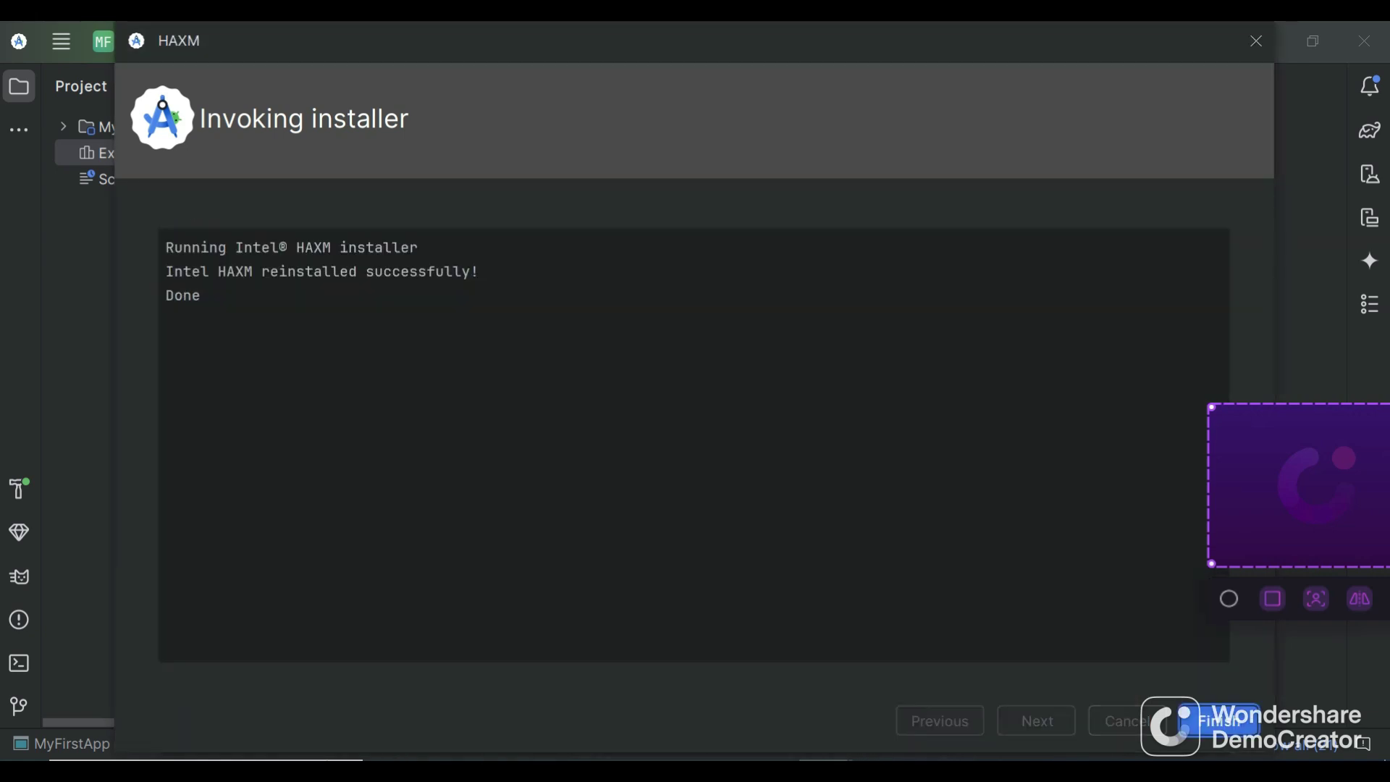
{"action": "left_click", "coordinate": [1207, 724]}
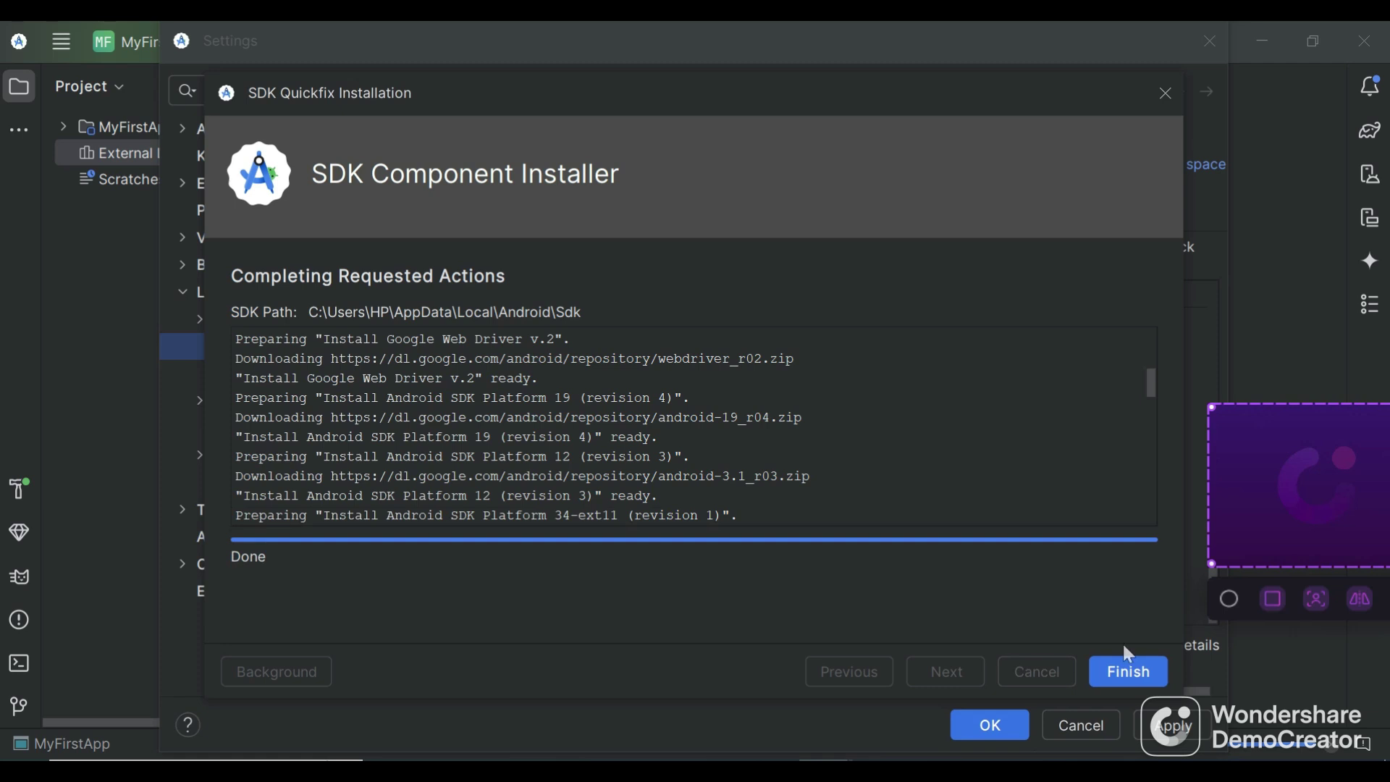
{"action": "left_click", "coordinate": [1128, 672]}
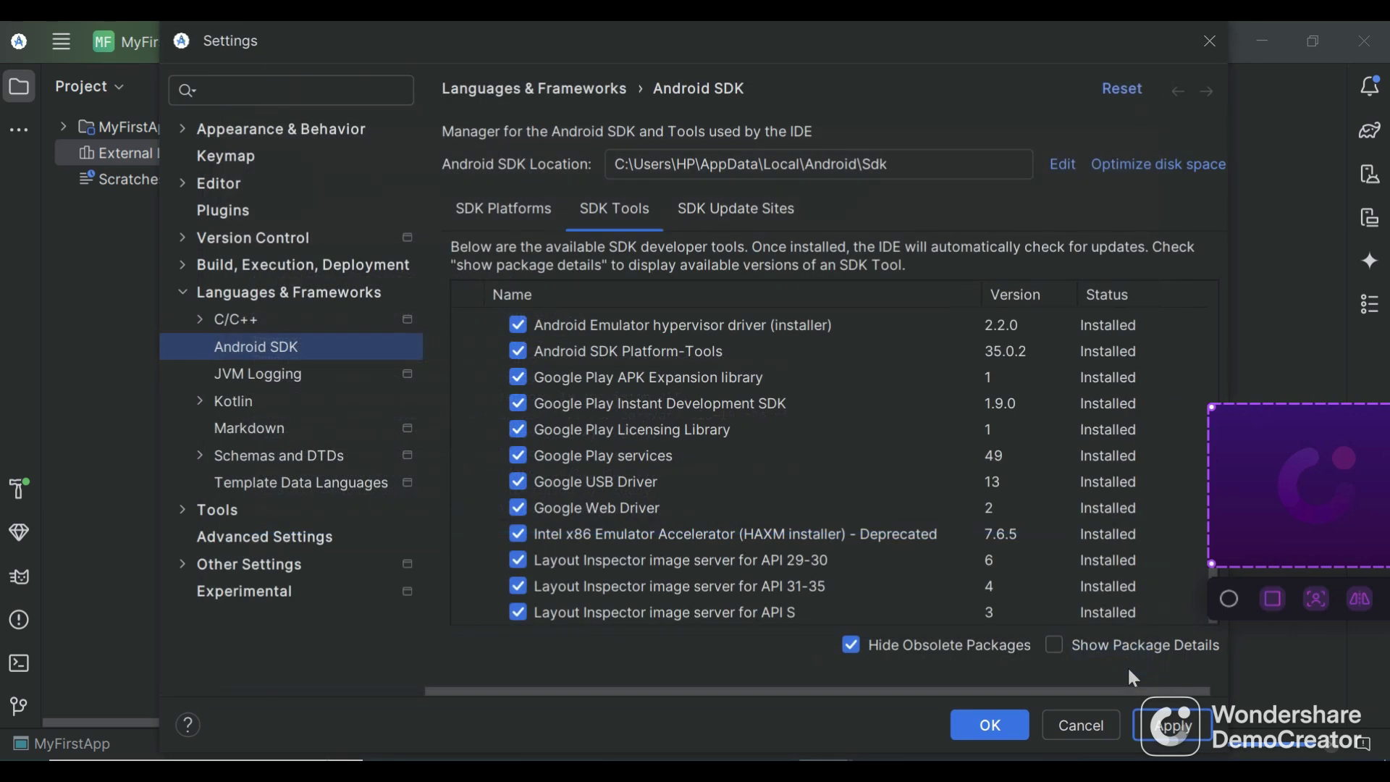
Step: Check the installation status of the SDK tools and platforms, and close the Settings dialog
{"action": "scroll", "coordinate": [757, 554], "scroll_direction": "up", "scroll_amount": 3}
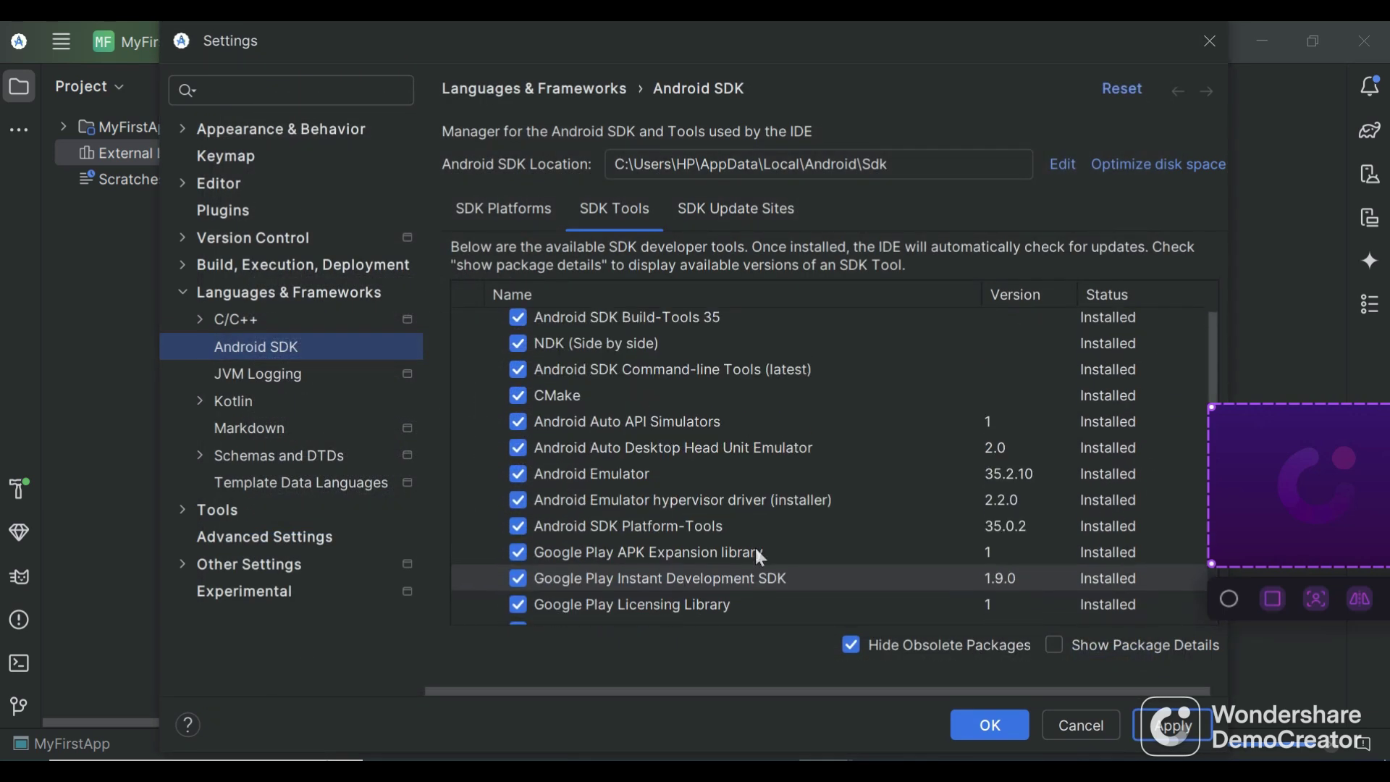
{"action": "left_click", "coordinate": [524, 216]}
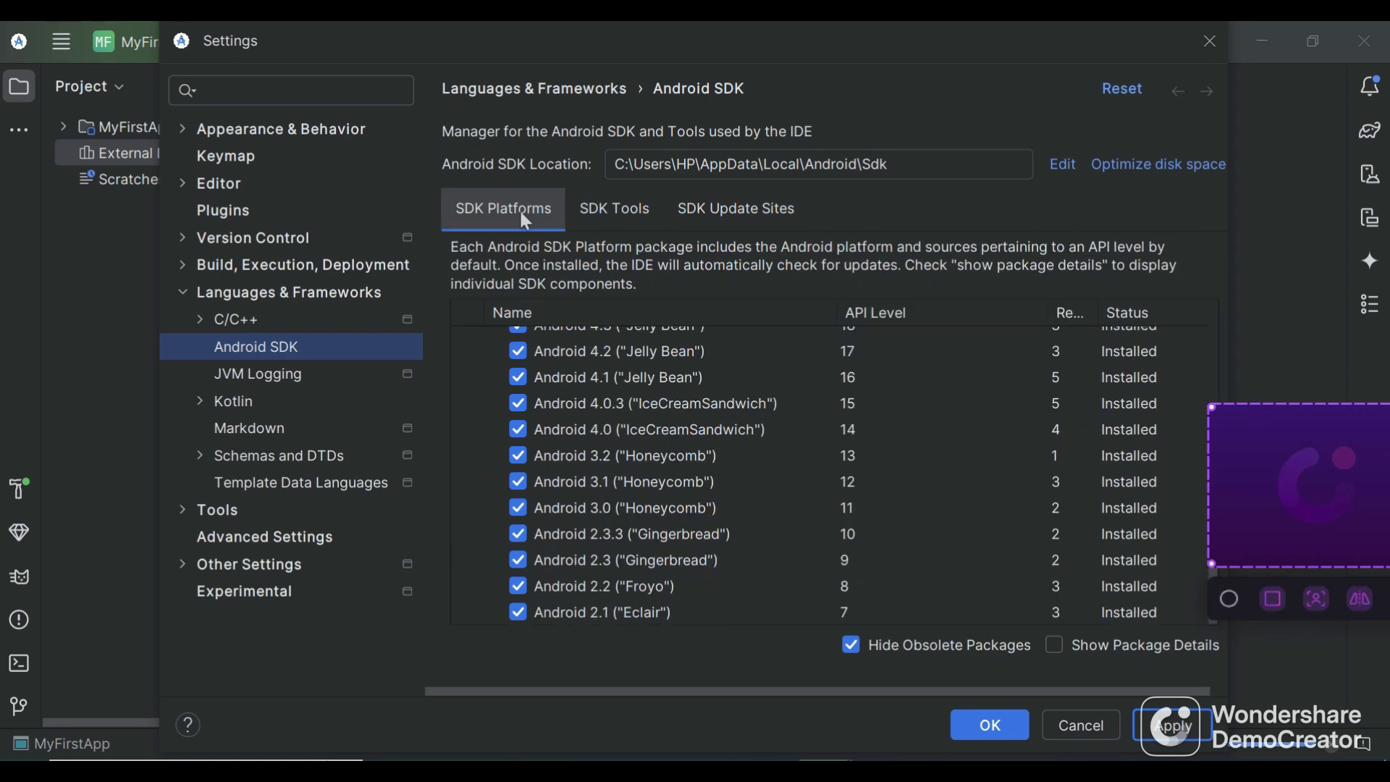
{"action": "scroll", "coordinate": [671, 481], "scroll_direction": "up", "scroll_amount": 10}
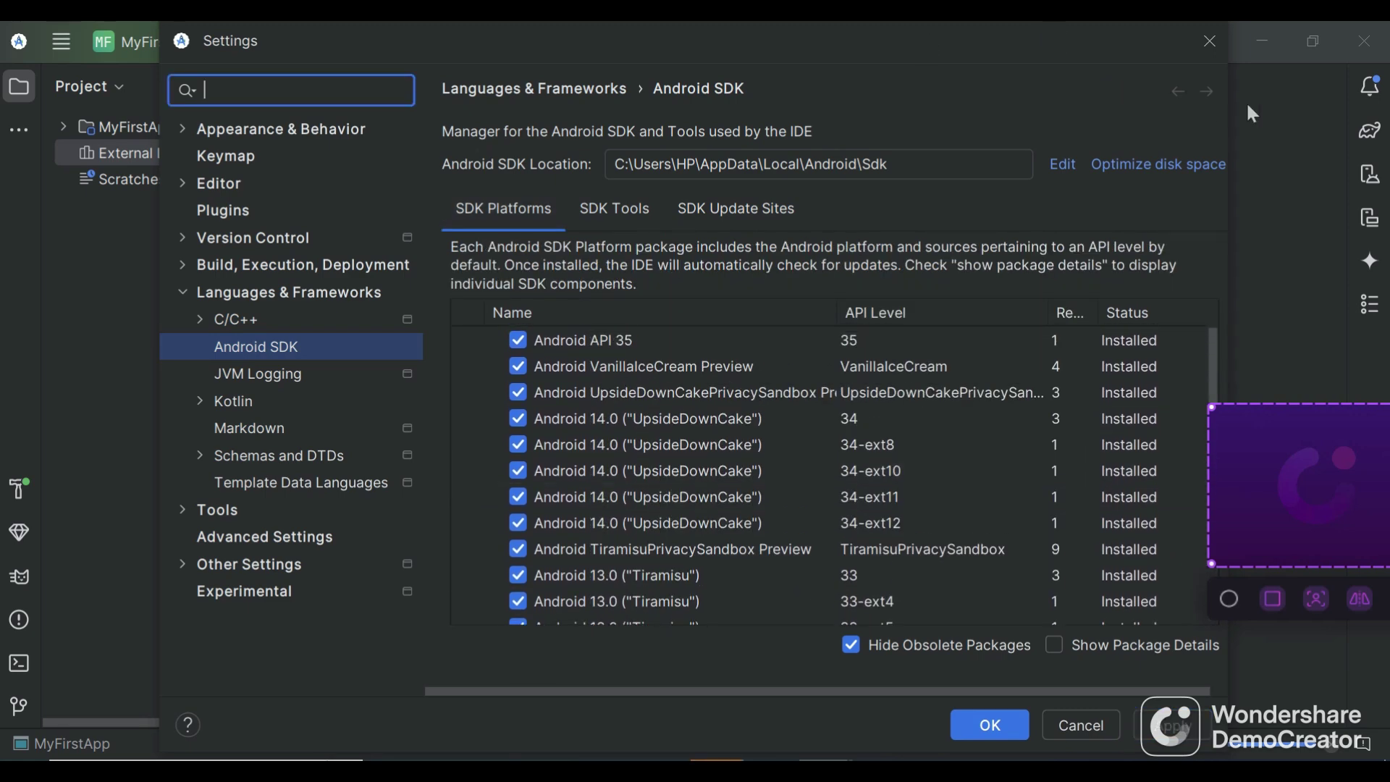
{"action": "left_click", "coordinate": [1064, 27]}
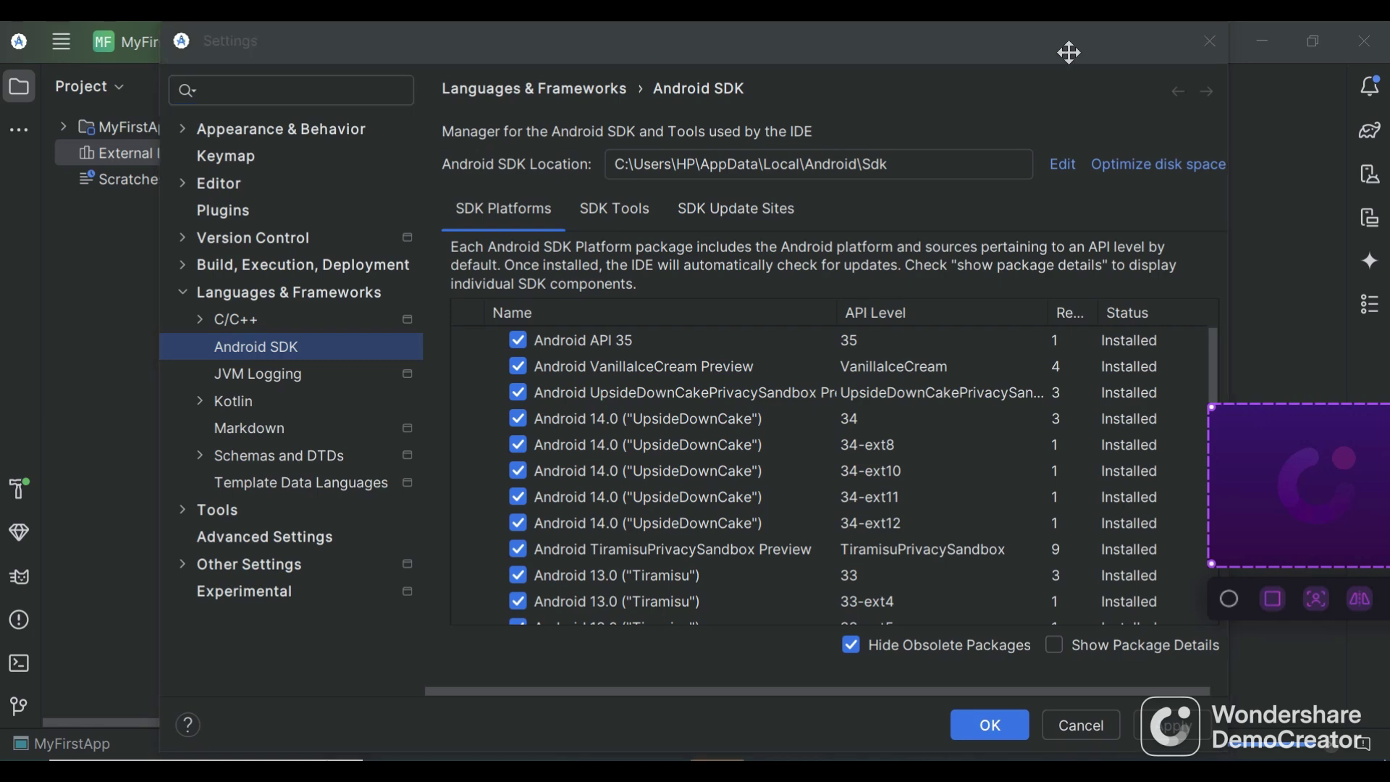
{"action": "left_click", "coordinate": [1205, 53]}
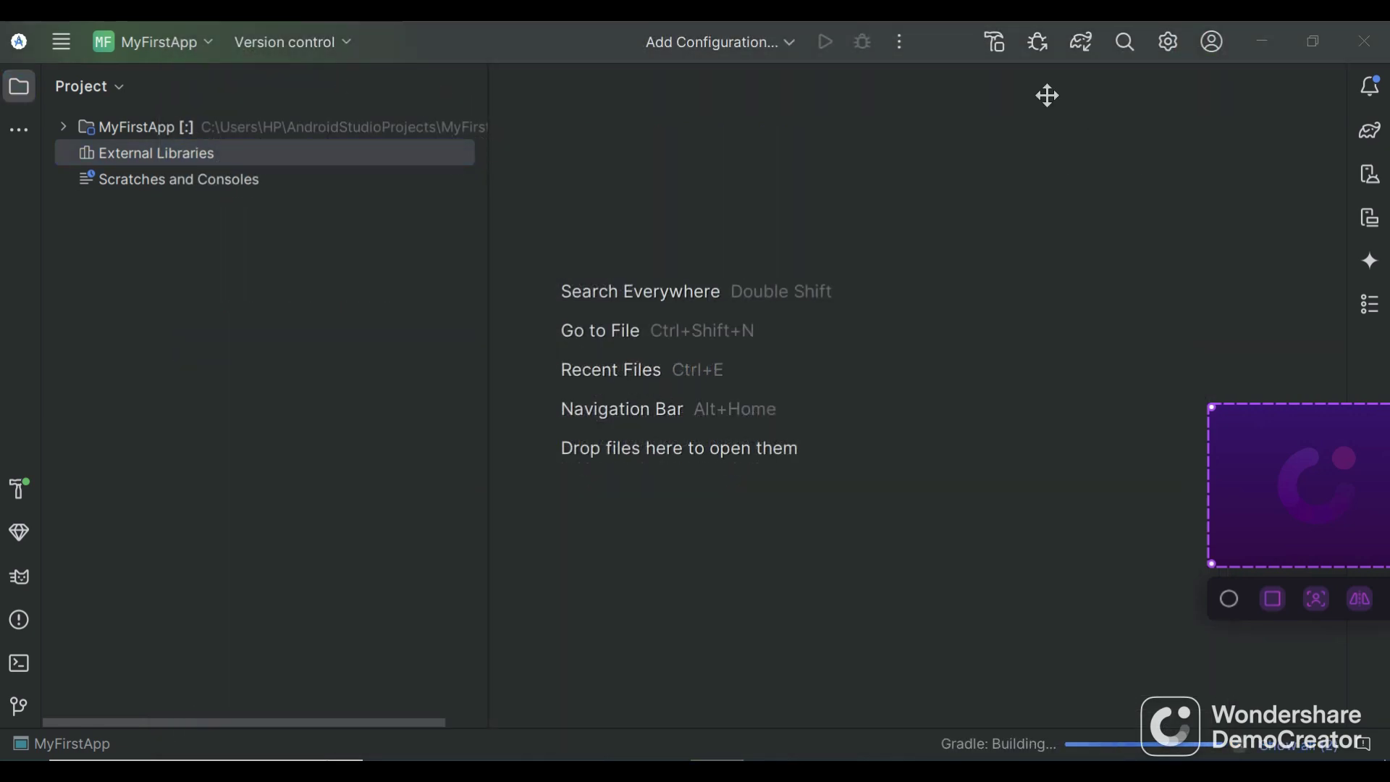